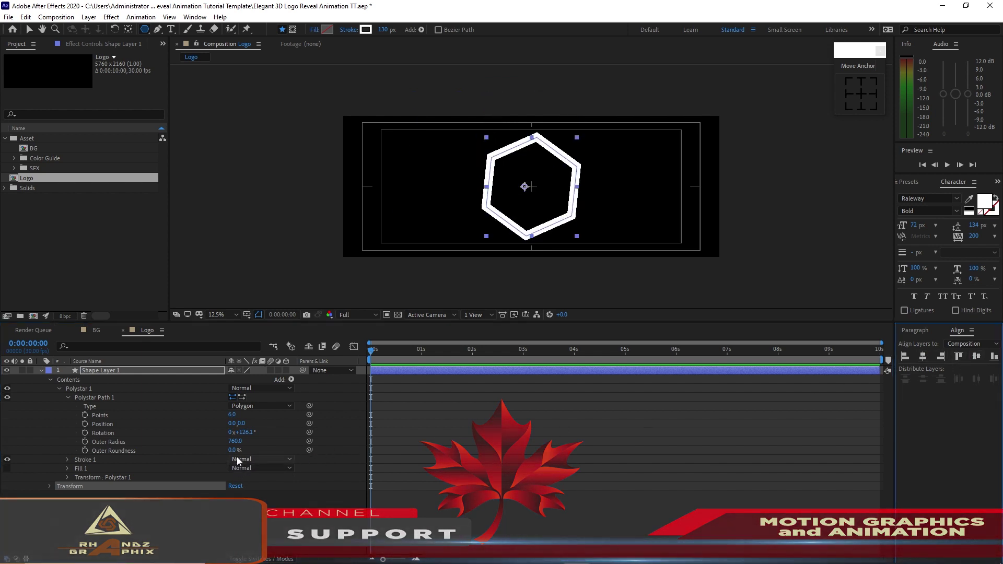
Set the Polystar rotation to 0 so the hexagon stands upright.
click(245, 433)
text(0)
click(67, 397)
click(59, 389)
click(50, 381)
click(41, 371)
click(183, 419)
Add a 750 px text layer reading 'M' in the Logo comp.
click(171, 28)
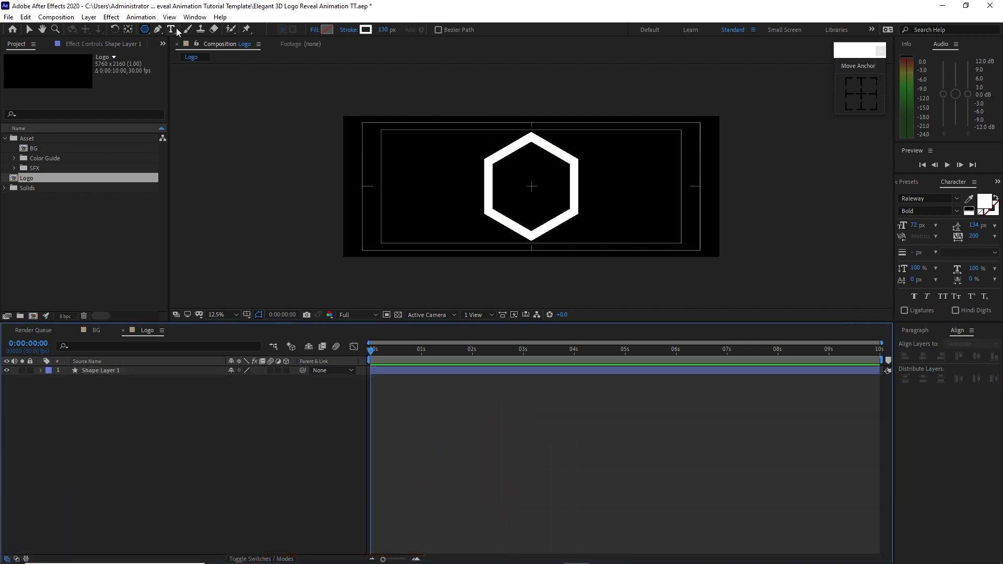
click(514, 179)
click(915, 225)
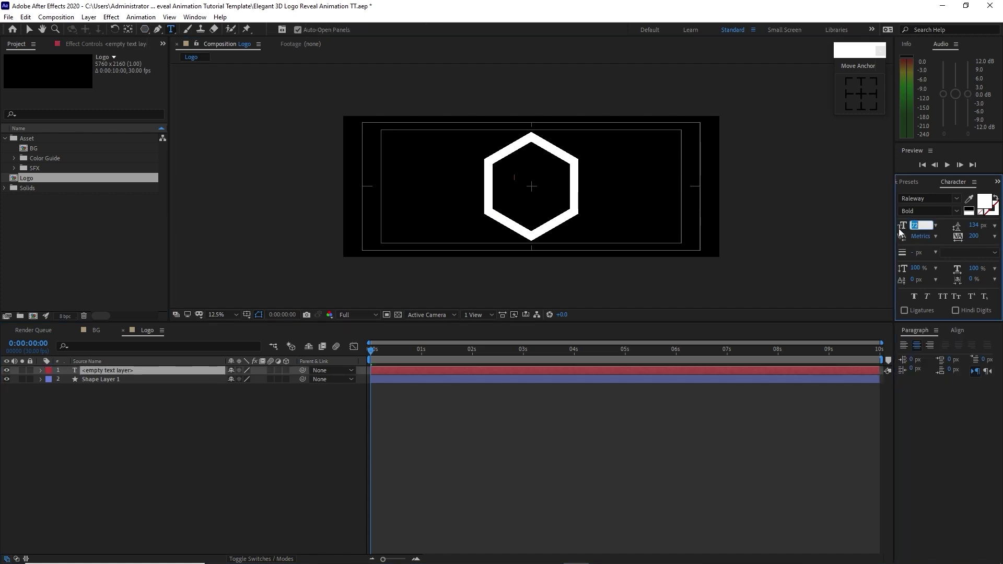
text(750)
key(Return)
text(M)
key(Escape)
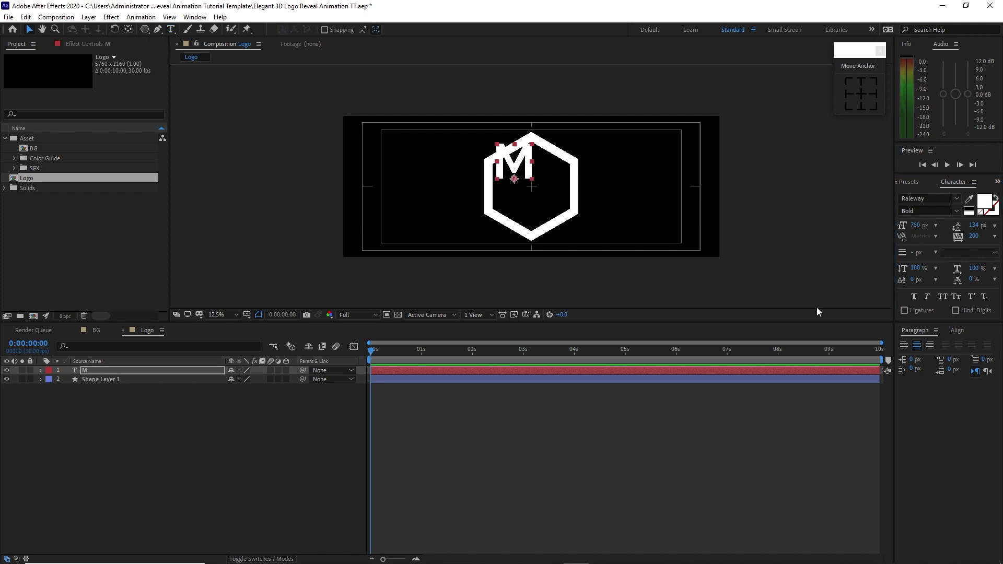
Centre the M horizontally and vertically in the comp.
click(957, 330)
click(923, 356)
key(Caps_Lock)
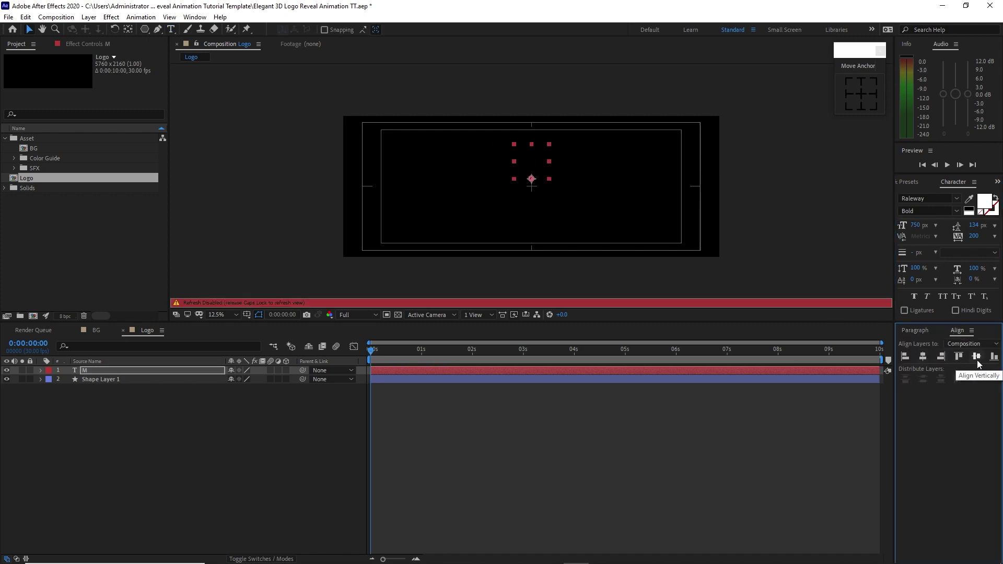
click(977, 356)
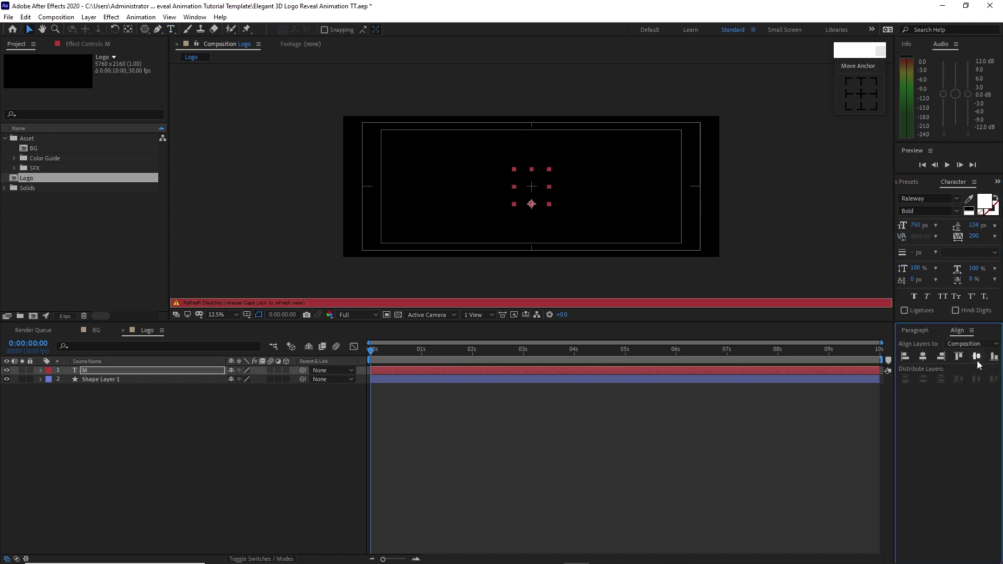
key(Caps_Lock)
click(153, 169)
Start a new composition named Text Placeholder.
click(55, 16)
click(72, 29)
text(Text Placeholder)
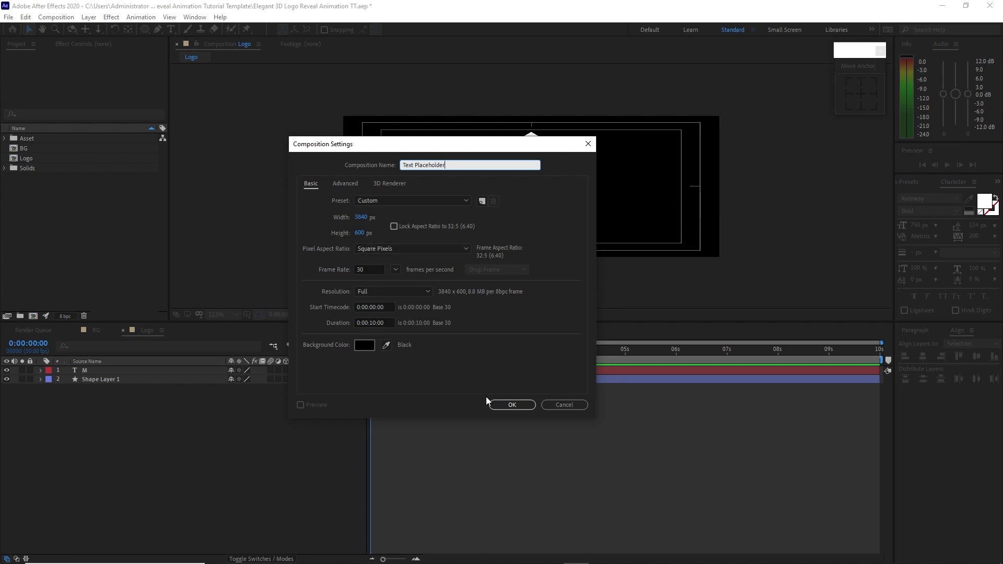
Create the Text Placeholder comp and add 'COMPANY NAME' text at 72 px.
click(510, 405)
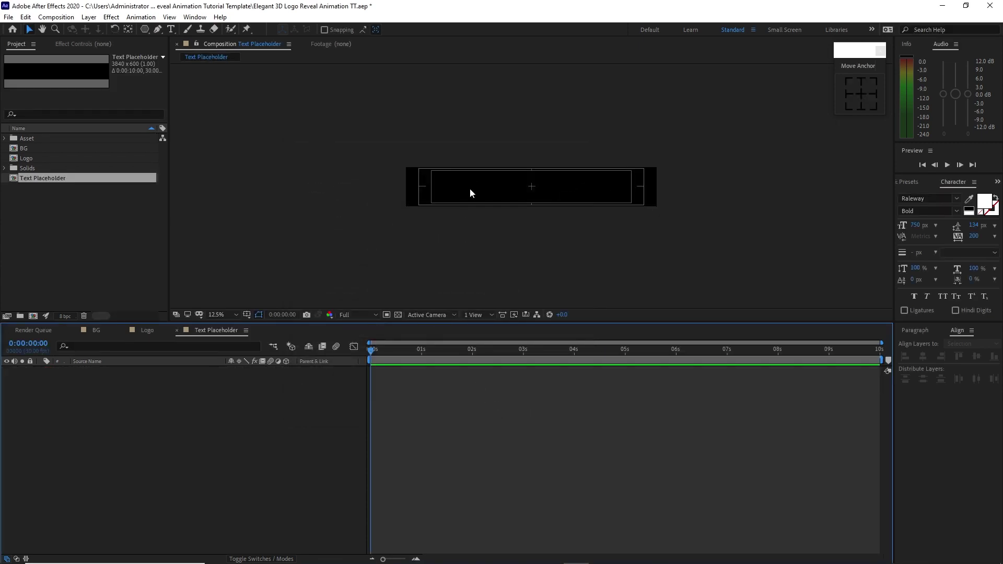
key(period)
click(171, 29)
click(363, 179)
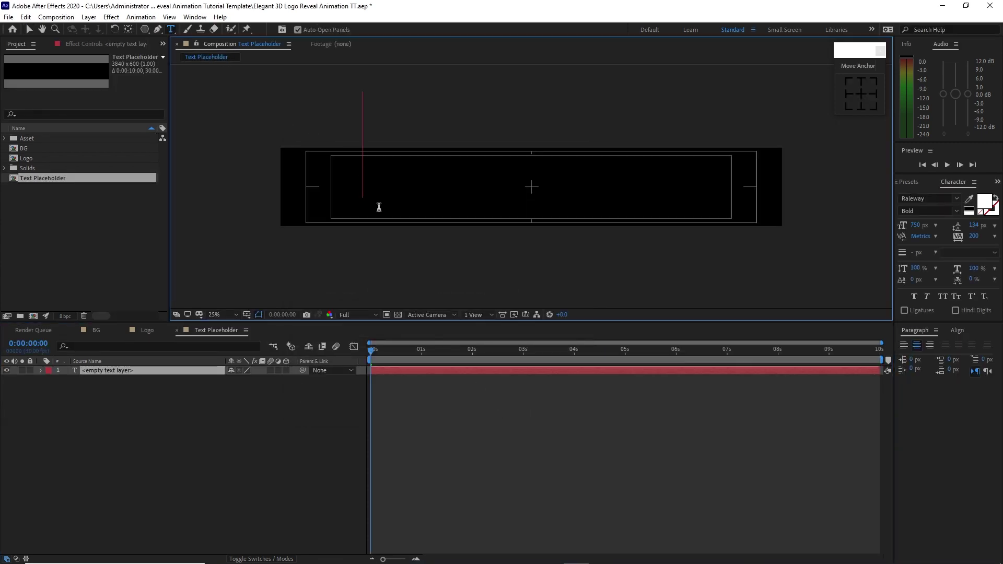
text(COMPANY NAM)
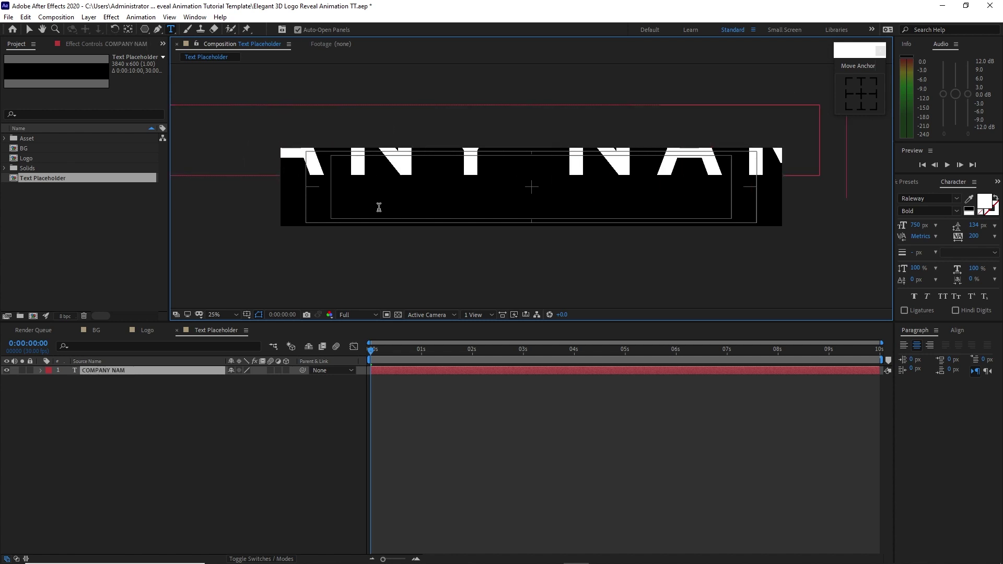
text(E)
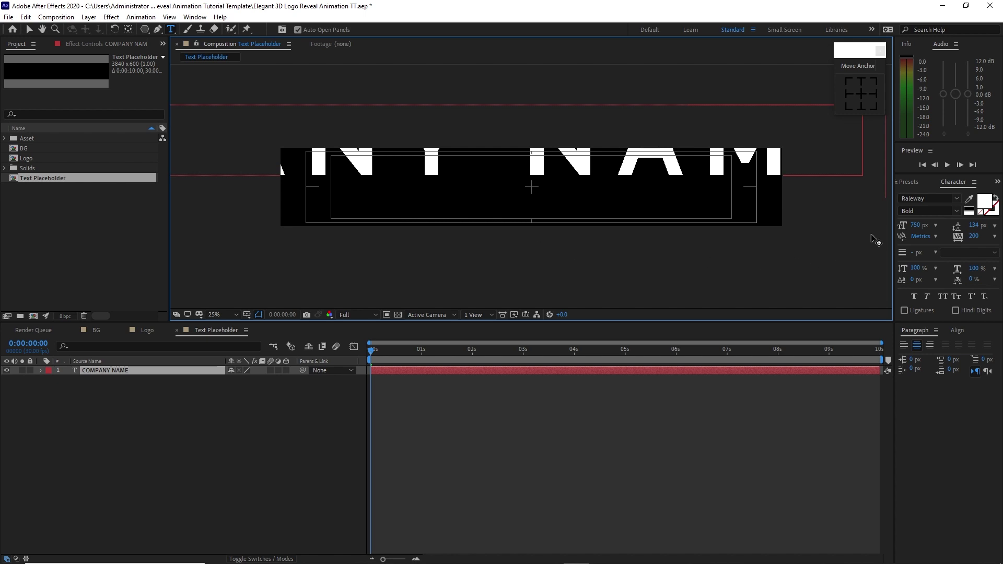
click(916, 225)
text(72)
key(Return)
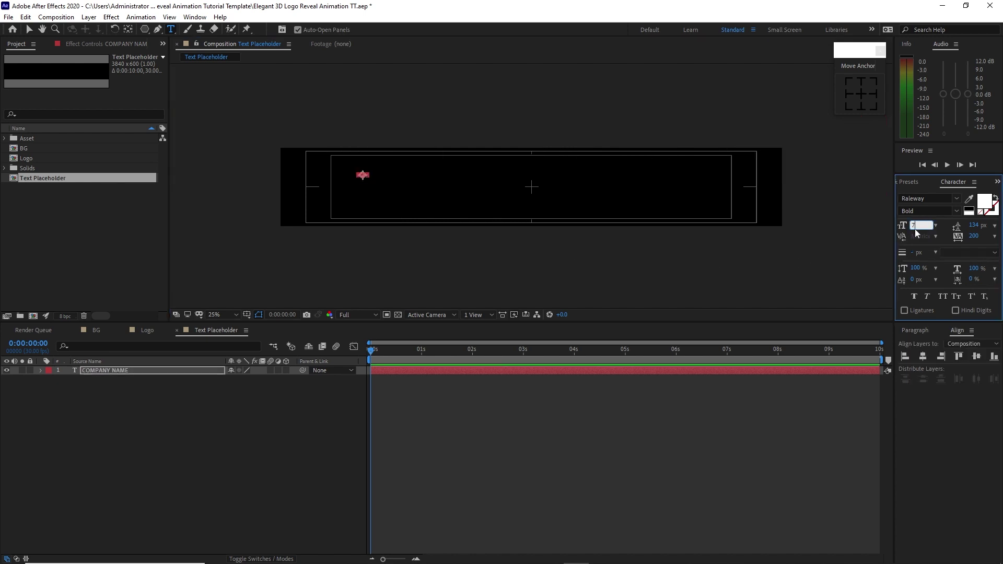
Centre COMPANY NAME horizontally and vertically in the comp.
click(925, 356)
click(924, 357)
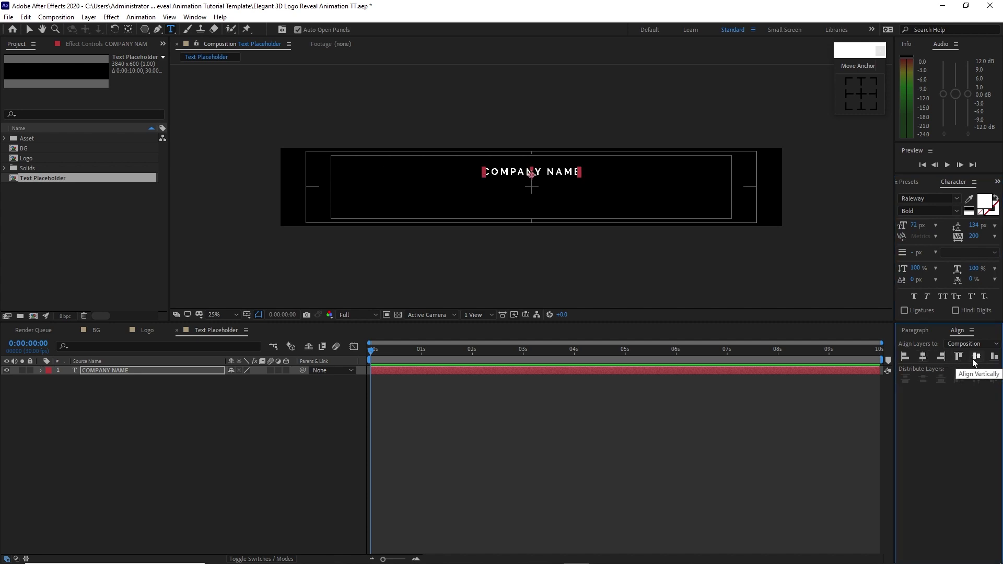
click(975, 357)
key(F2)
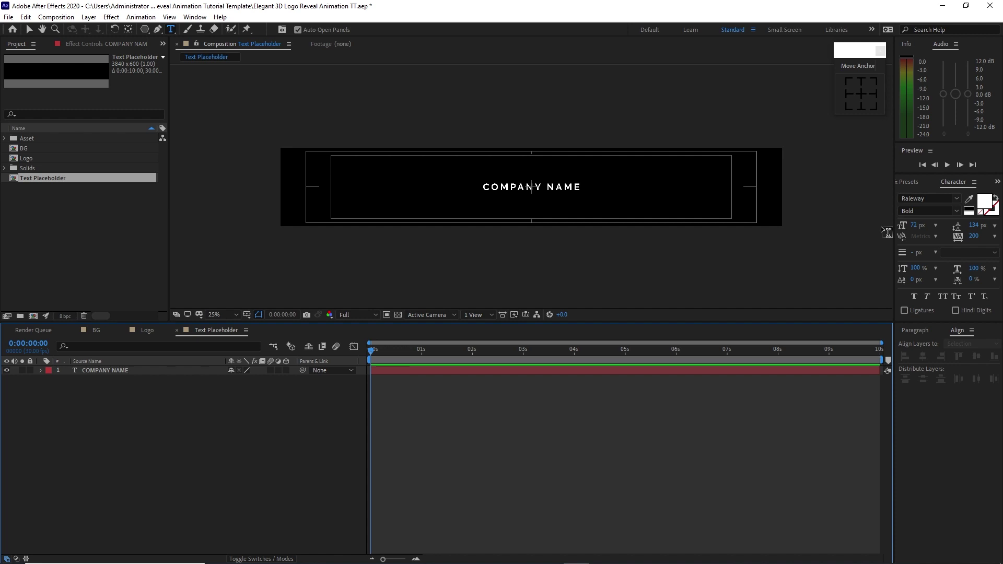
click(193, 371)
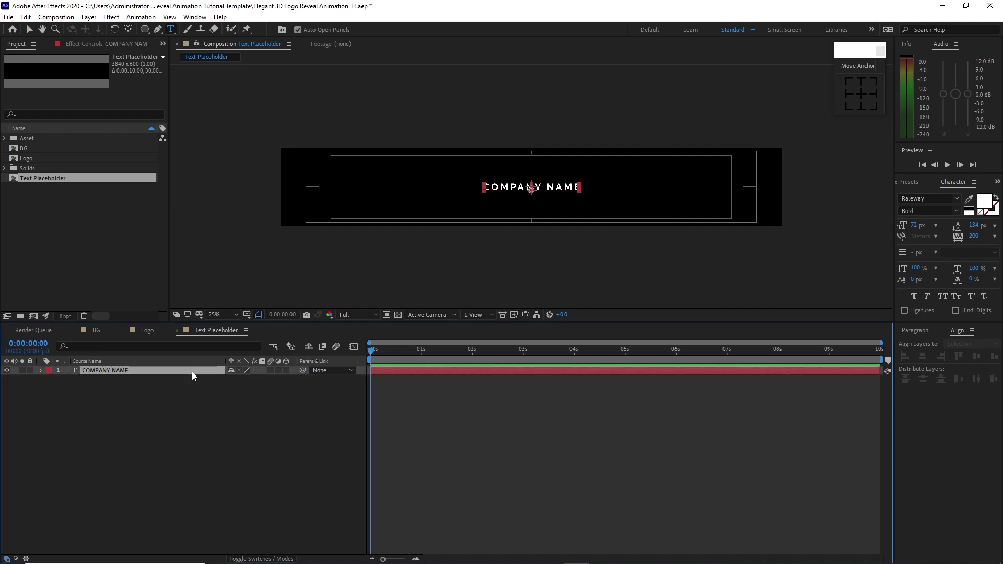
Pre-compose the COMPANY NAME layer into a comp named Tagline, moving all attributes.
right_click(192, 371)
click(235, 312)
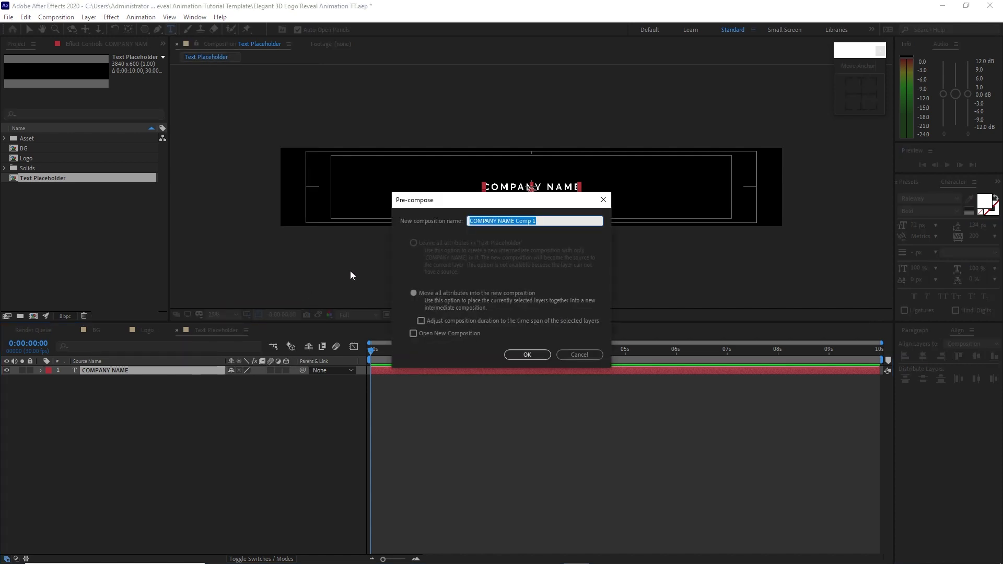
text(Tagline)
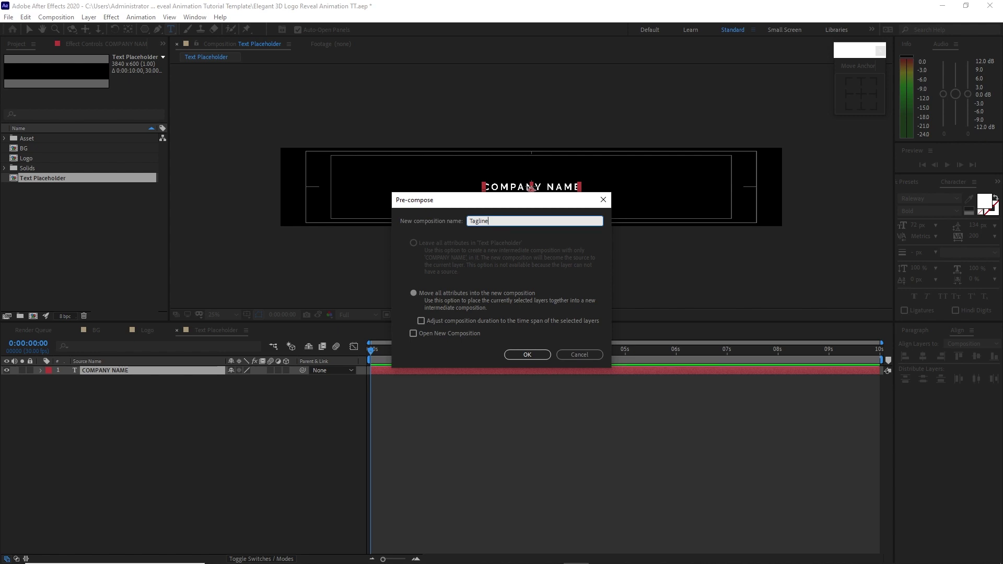
click(413, 294)
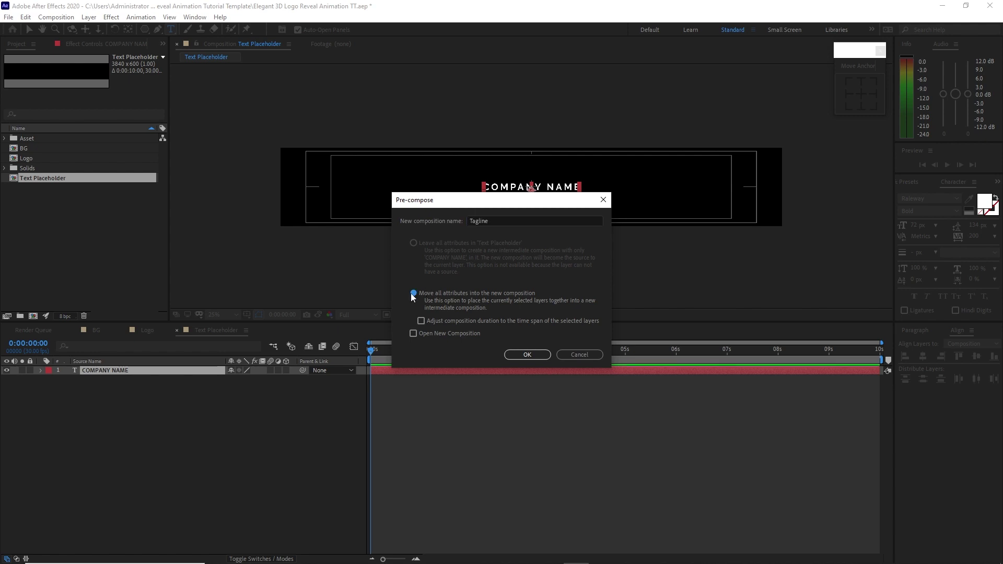
click(527, 355)
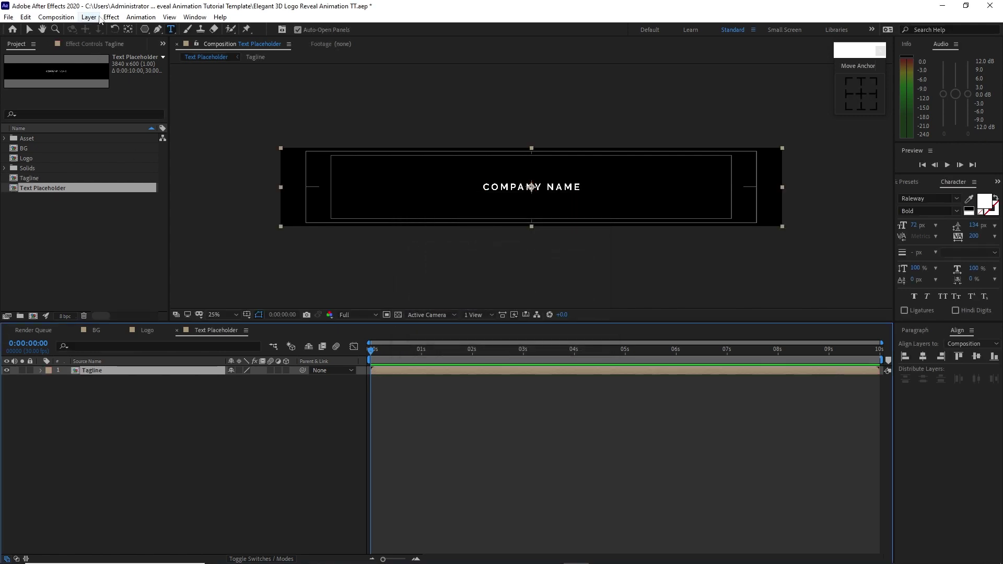
click(111, 16)
Add Vegas to Tagline with 1 segment, and keyframe Length 0 and Rotation 75°.
mouse_move(222, 170)
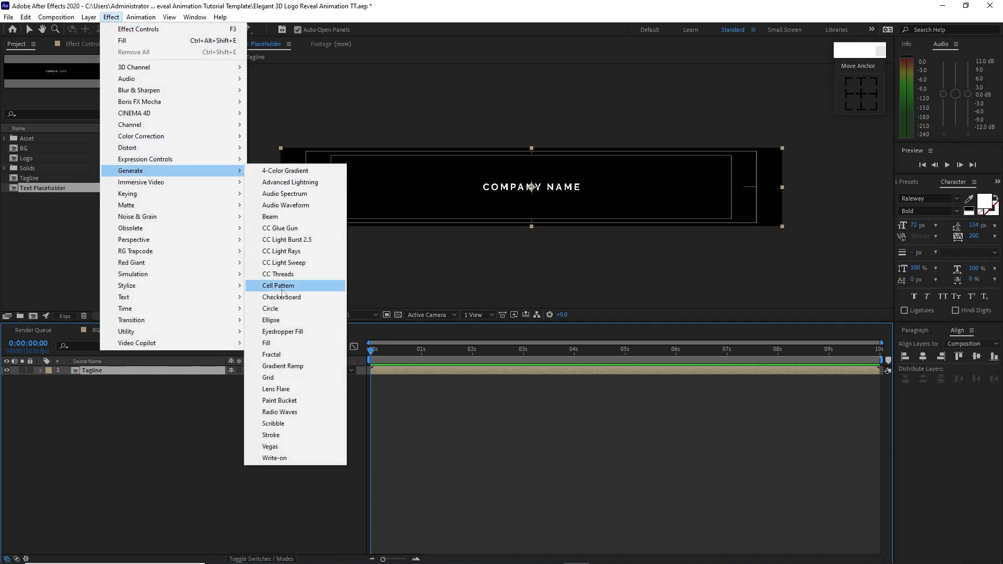
click(290, 446)
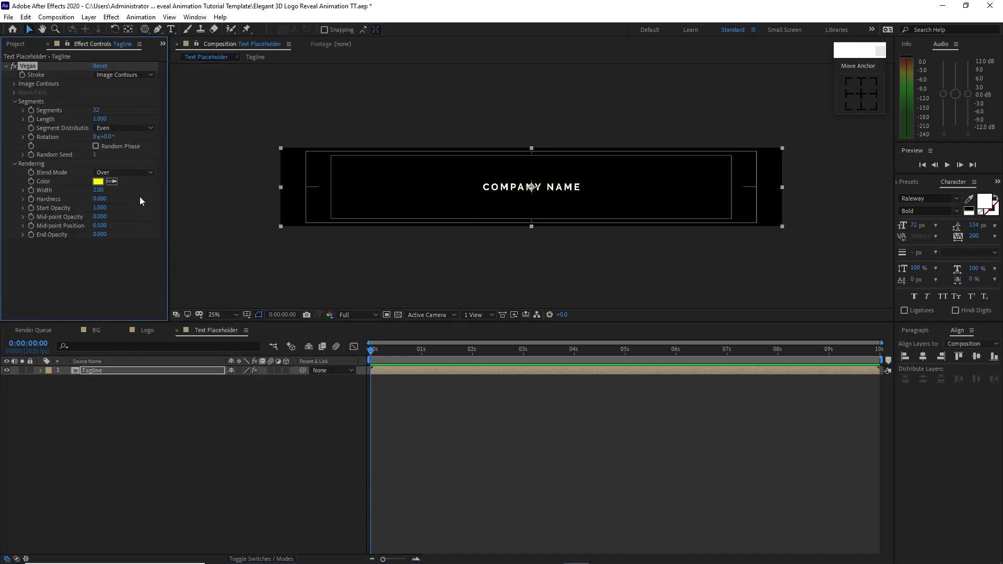
click(97, 110)
text(1)
drag(97, 121, 23, 120)
click(108, 138)
text(75)
click(31, 120)
click(29, 137)
Keyframe Length 146 and Rotation 86° near one second, then Length 1 and Rotation 150° at 2 seconds.
drag(422, 351, 438, 355)
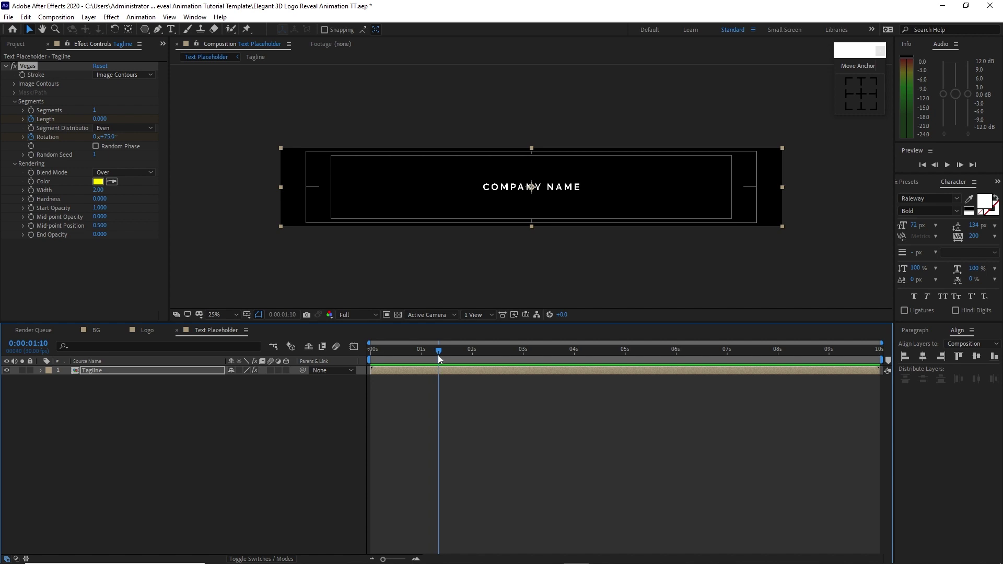
click(99, 119)
text(14)
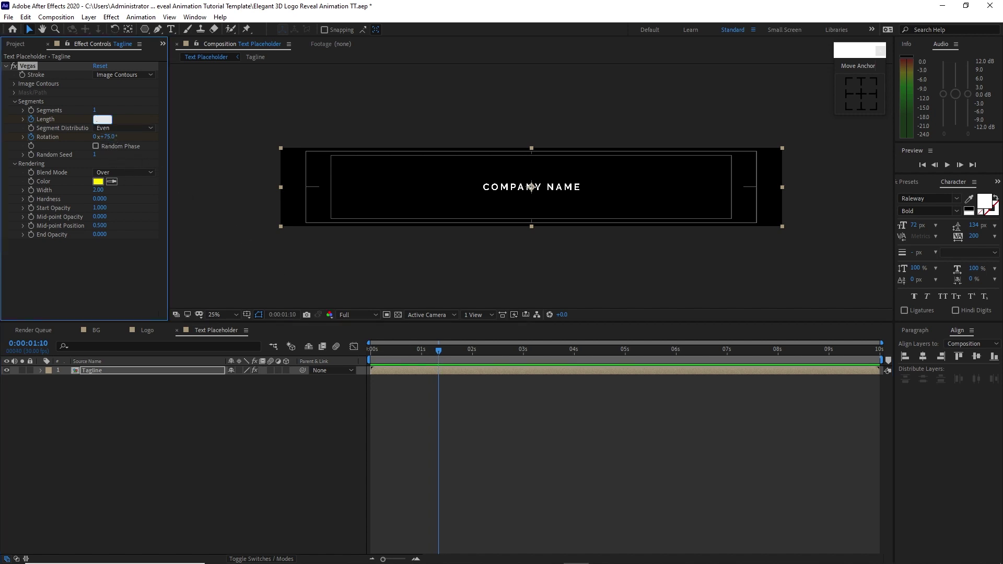
text(6)
click(105, 137)
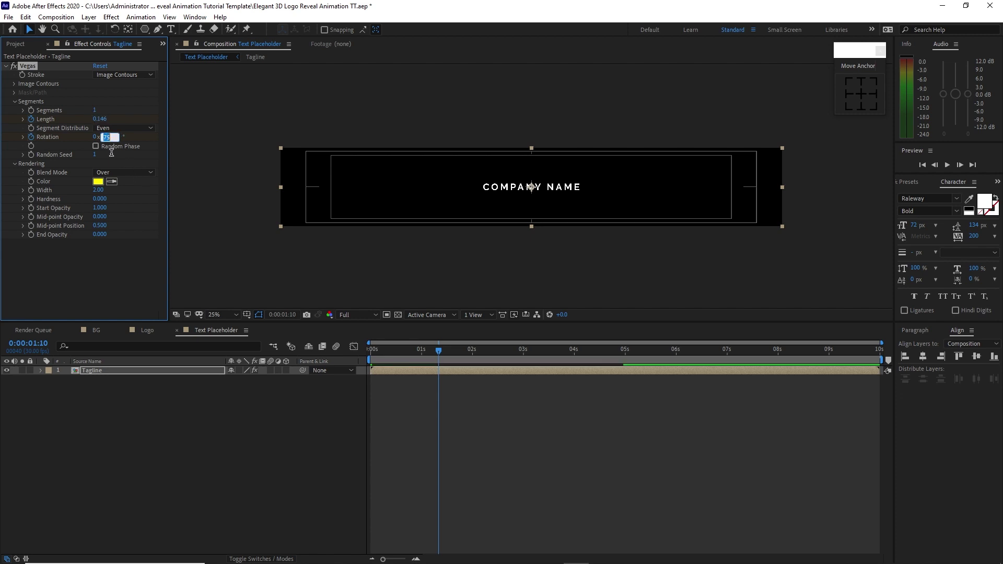
text(86)
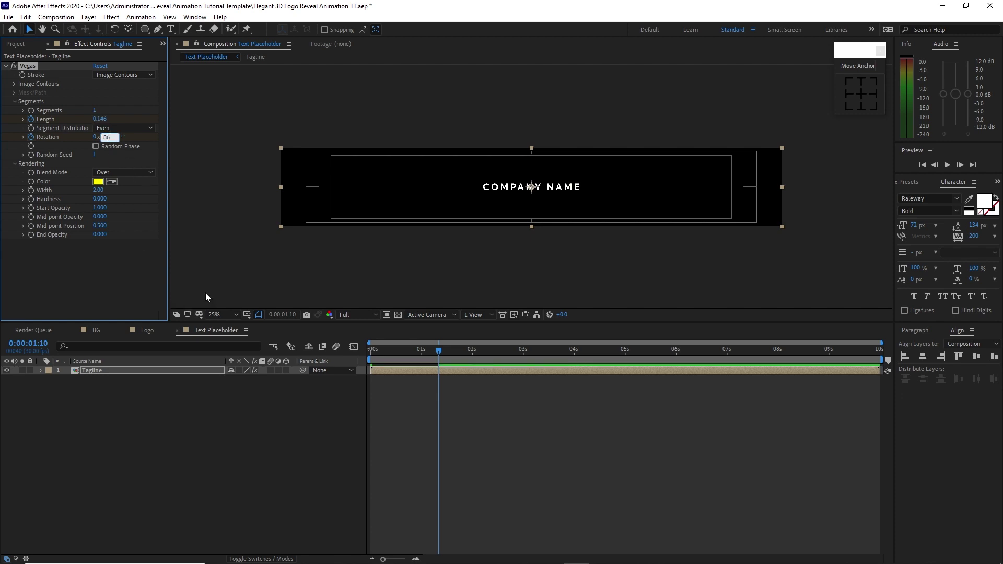
click(448, 350)
drag(453, 359, 475, 363)
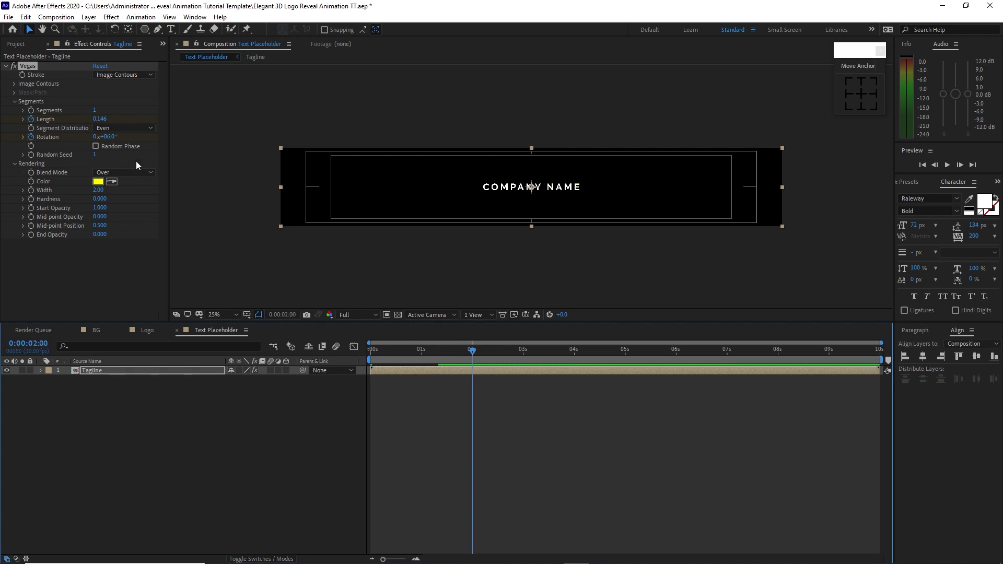
click(100, 119)
text(1)
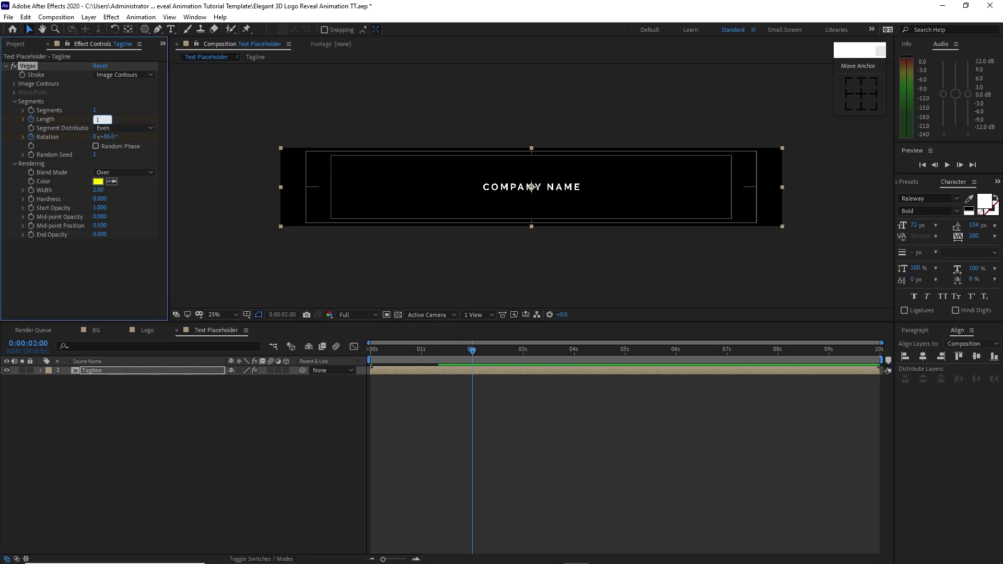
click(106, 137)
text(150)
Give the Vegas stroke black colour, width 27, mid-point position 1 and end opacity 1.
click(98, 181)
click(123, 239)
click(305, 121)
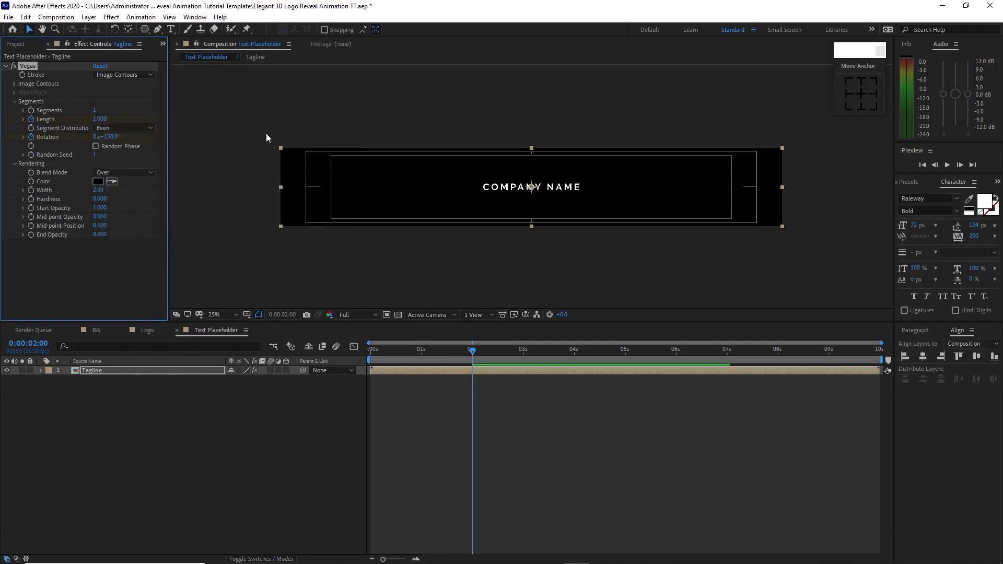
click(97, 191)
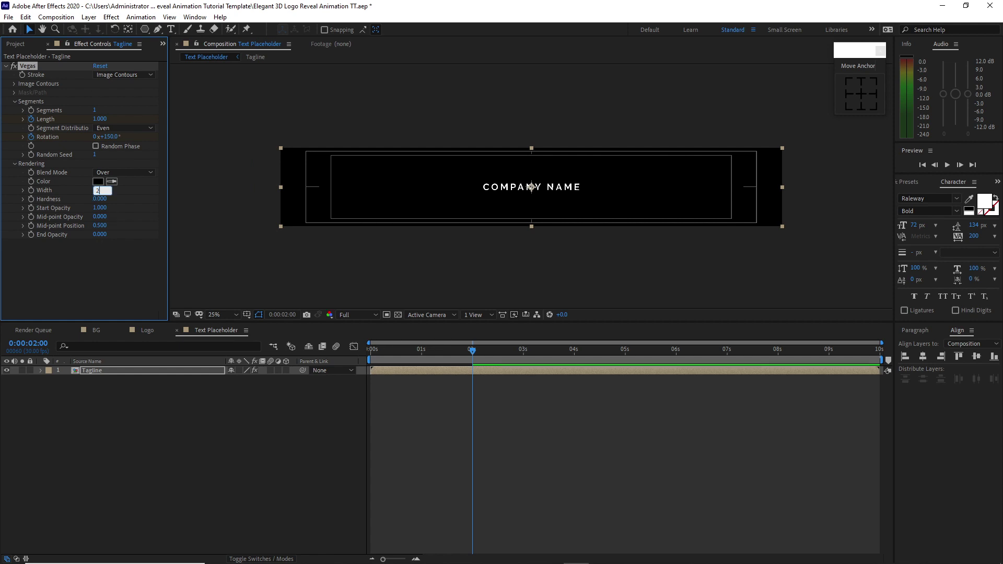
text(27)
click(97, 199)
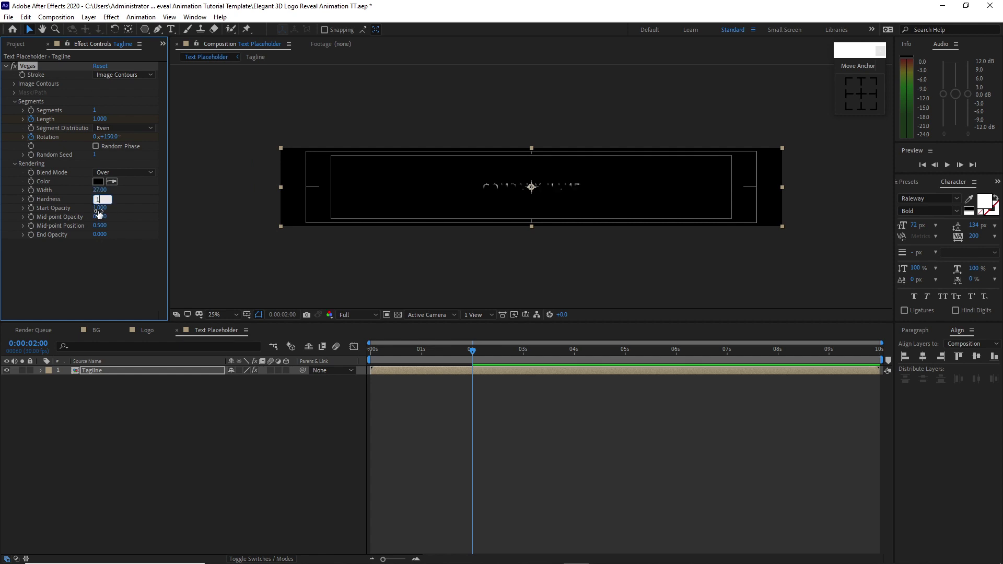
click(100, 217)
click(99, 226)
text(1)
click(98, 234)
text(1)
click(110, 255)
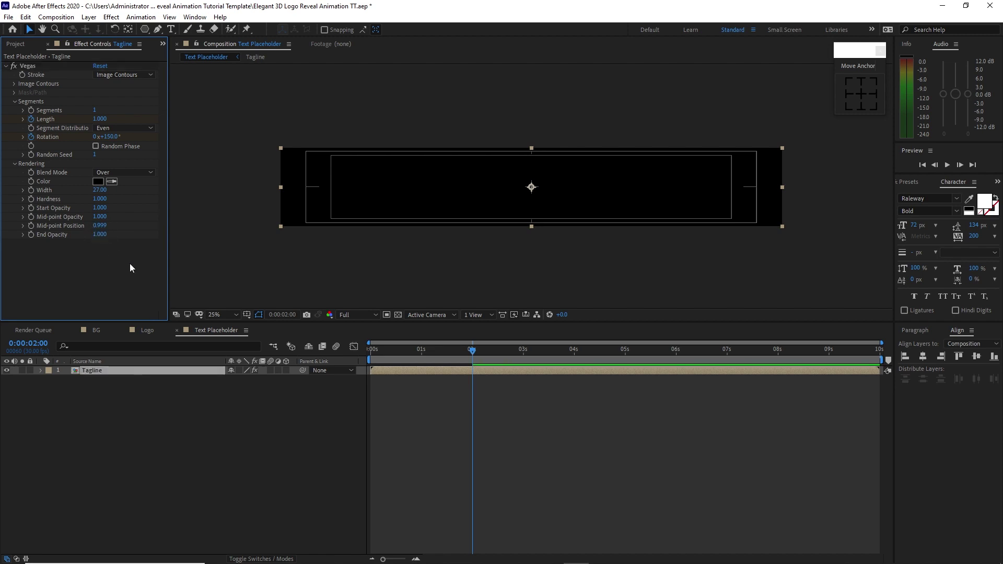
Set the Vegas blend mode to Stencil and move time to 0:00:02:03.
mouse_move(474, 356)
mouse_down()
mouse_move(393, 356)
mouse_move(455, 357)
mouse_move(433, 357)
mouse_up()
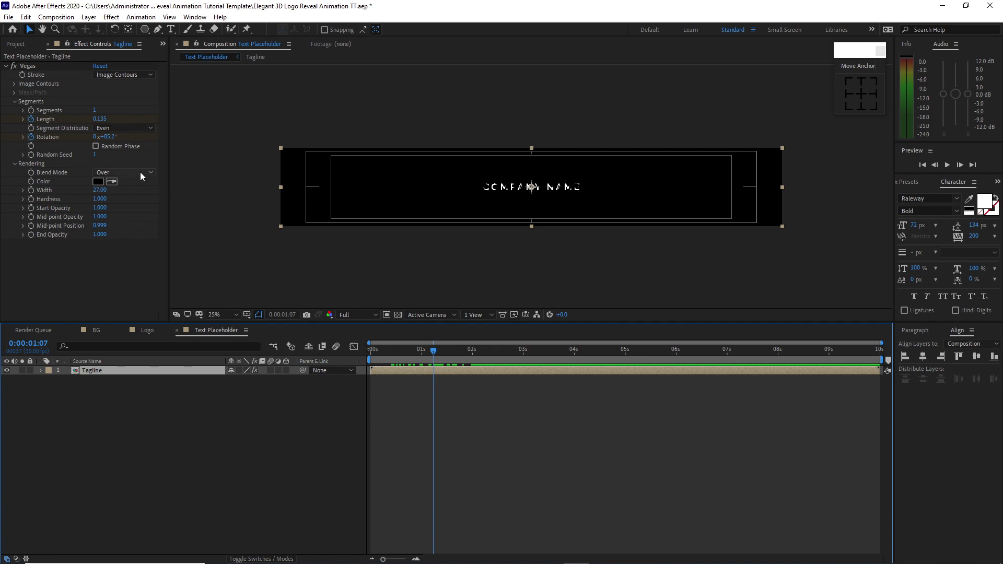
click(140, 172)
click(137, 221)
click(443, 351)
drag(434, 353, 477, 351)
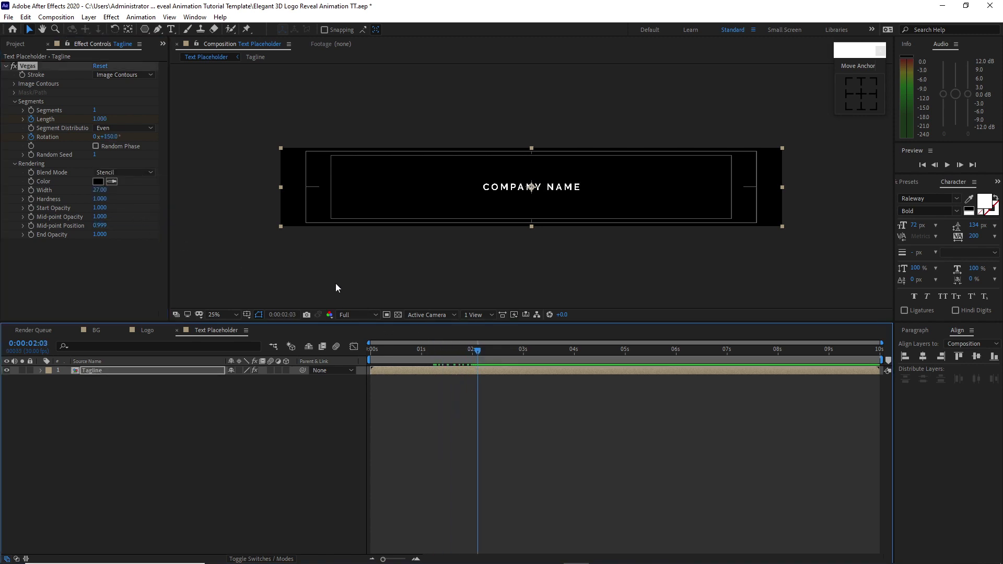
click(111, 18)
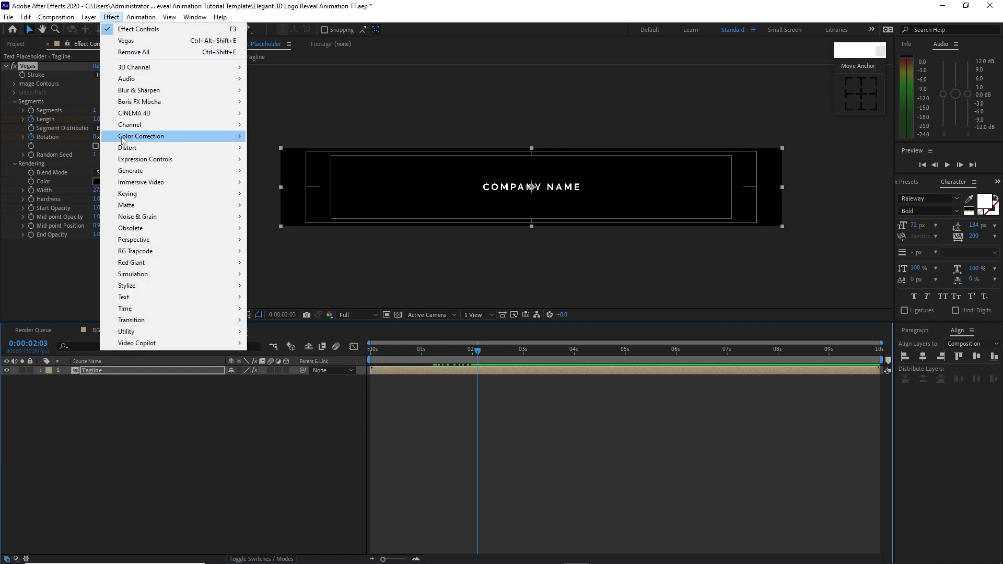
Add a Fill effect to Tagline and place the Color Guide image at the comp's top-left.
mouse_move(160, 174)
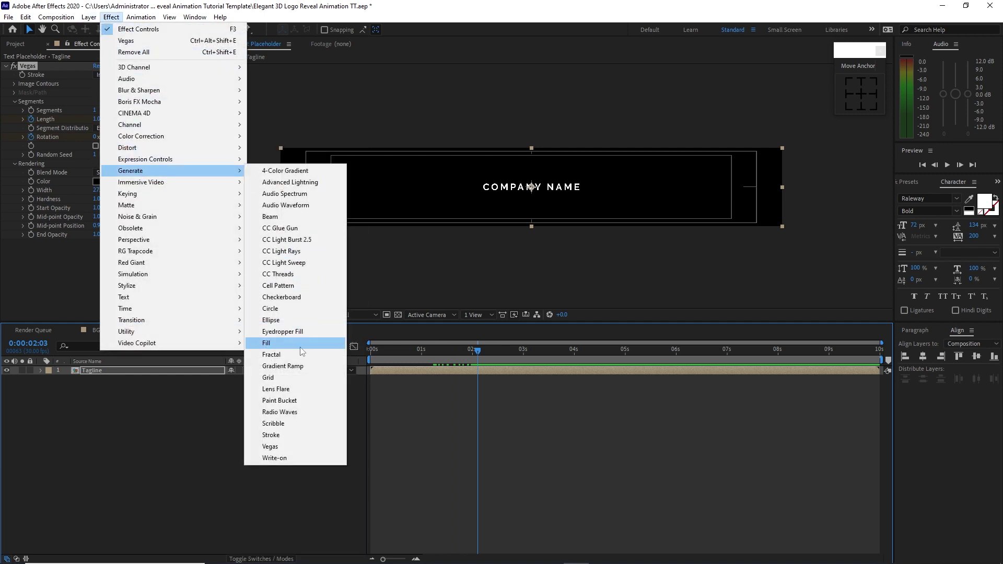
click(266, 343)
click(16, 45)
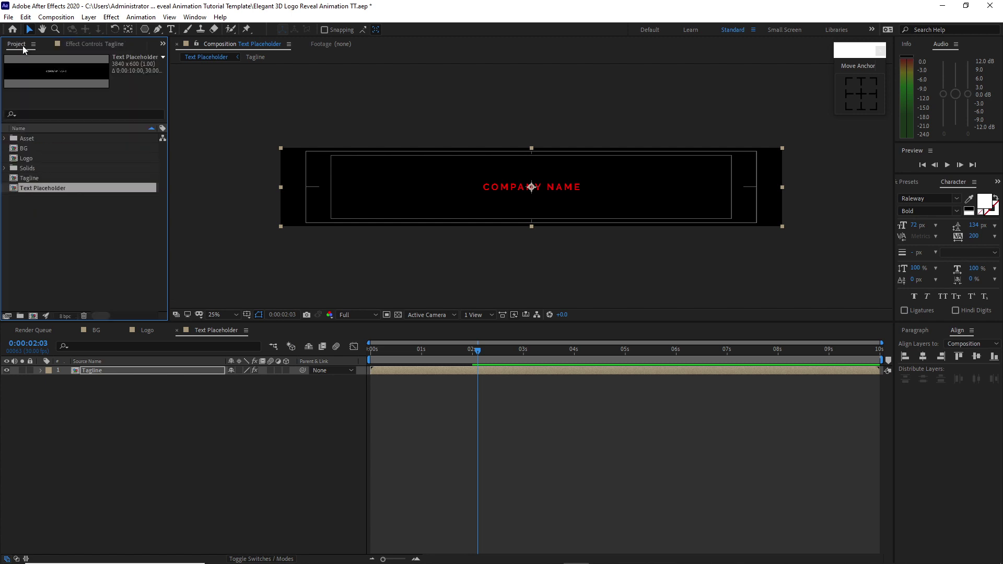
click(6, 138)
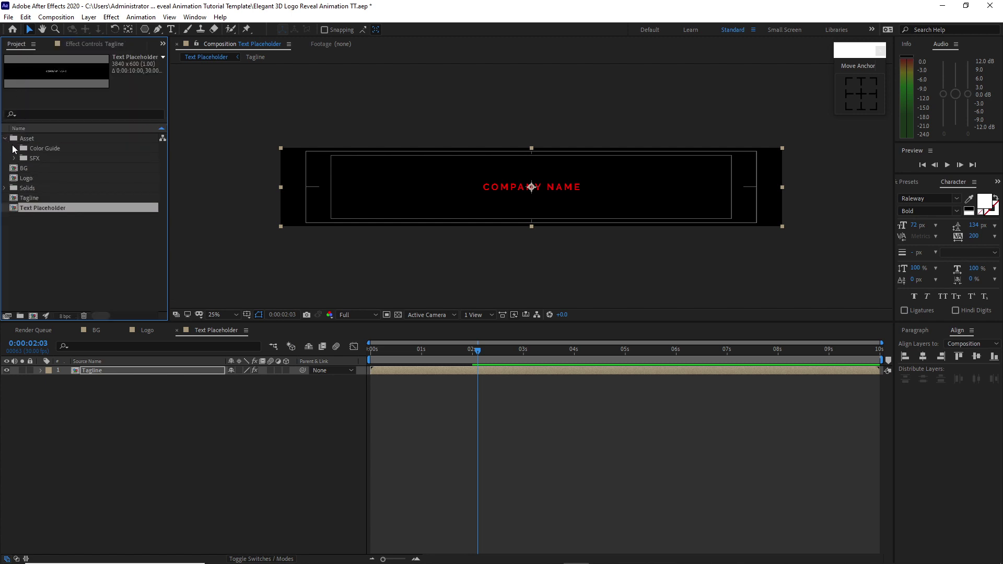
click(14, 149)
drag(43, 158, 90, 370)
drag(528, 188, 350, 165)
click(96, 45)
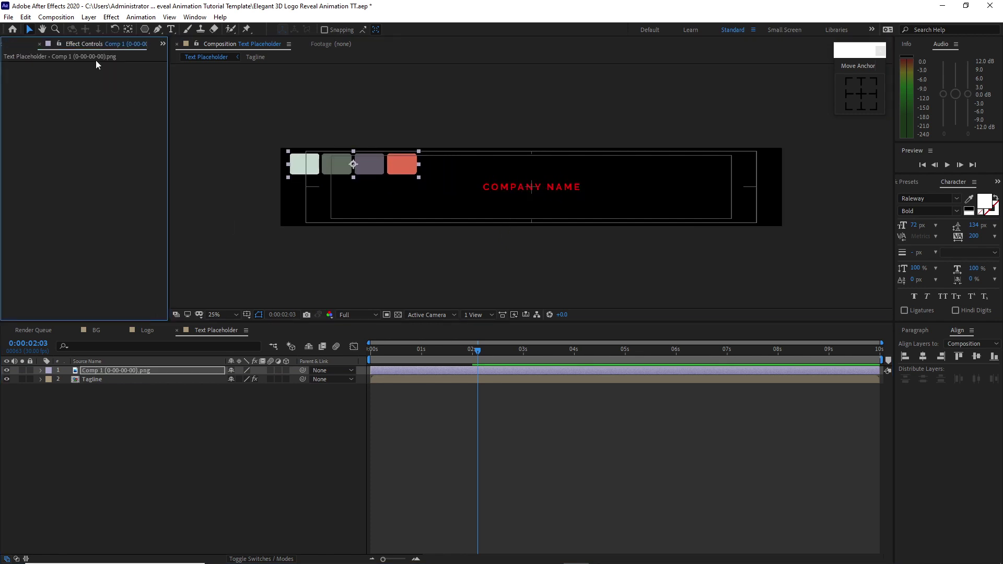
Sample the grey swatch as Tagline's Fill colour and collapse the Vegas settings.
click(144, 380)
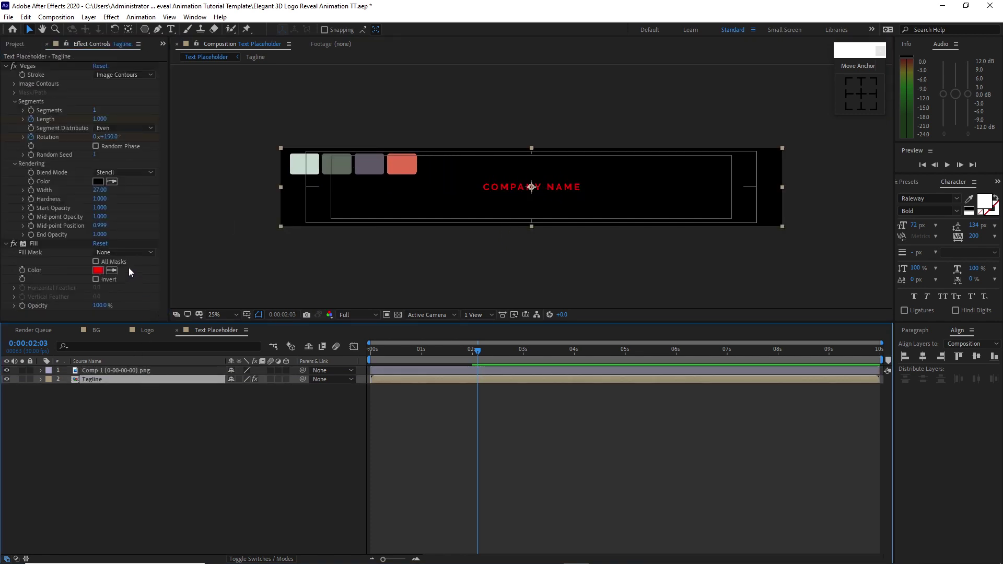
click(112, 271)
click(372, 163)
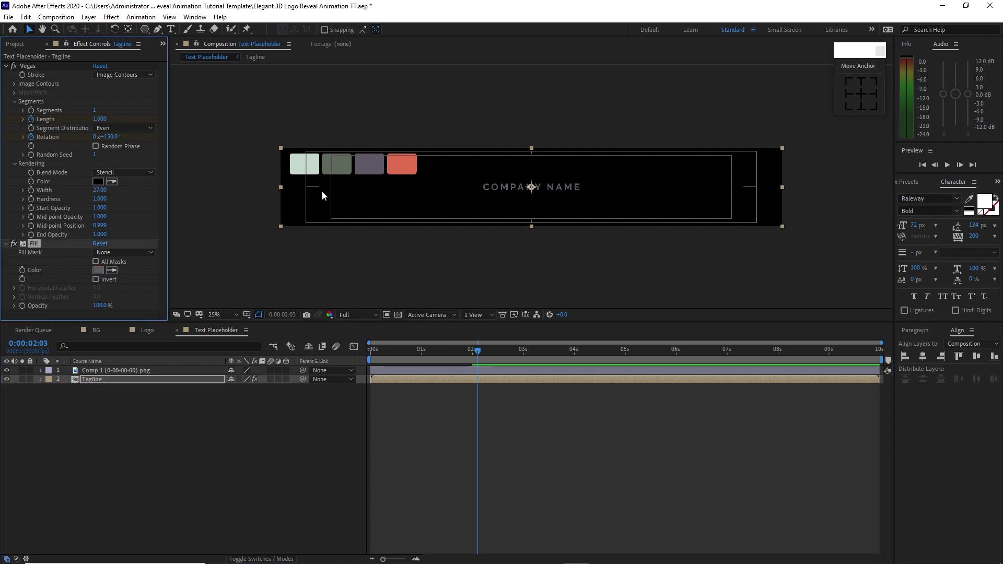
click(14, 164)
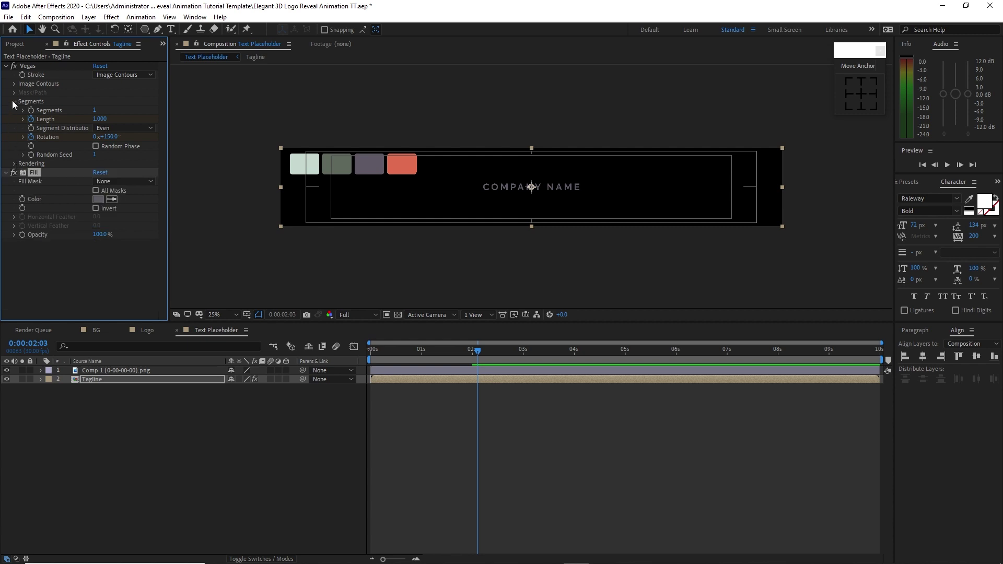
click(15, 101)
click(6, 66)
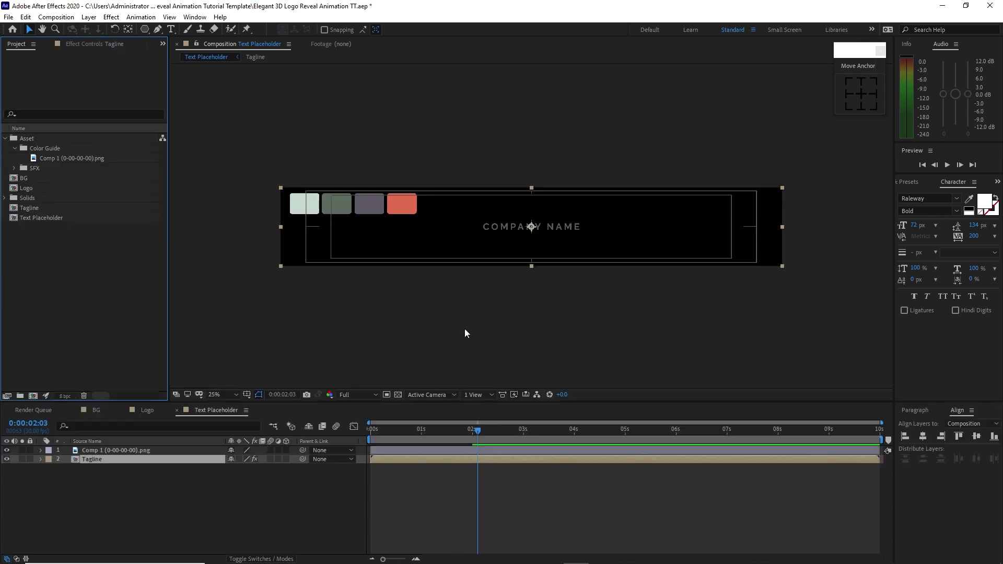
Create a 3840×2160 Logo Animate comp, add the Logo comp, and edit its Scale.
click(55, 17)
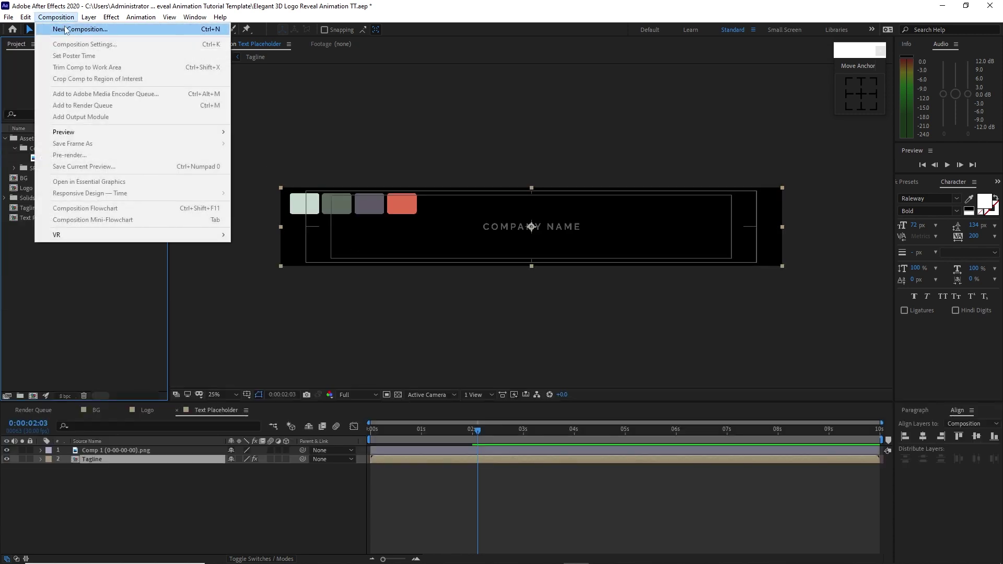
click(73, 30)
text(Logo)
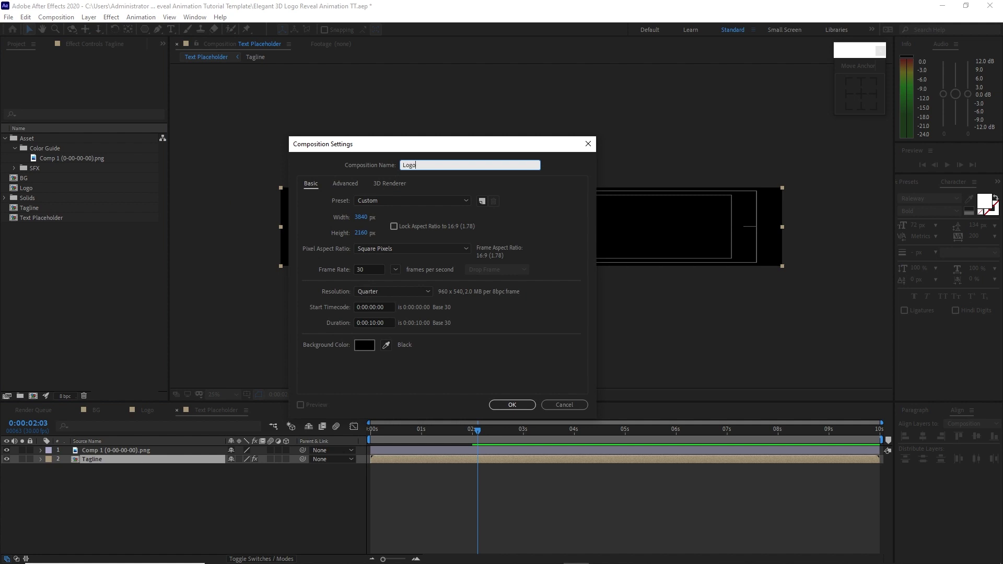
text( Animate)
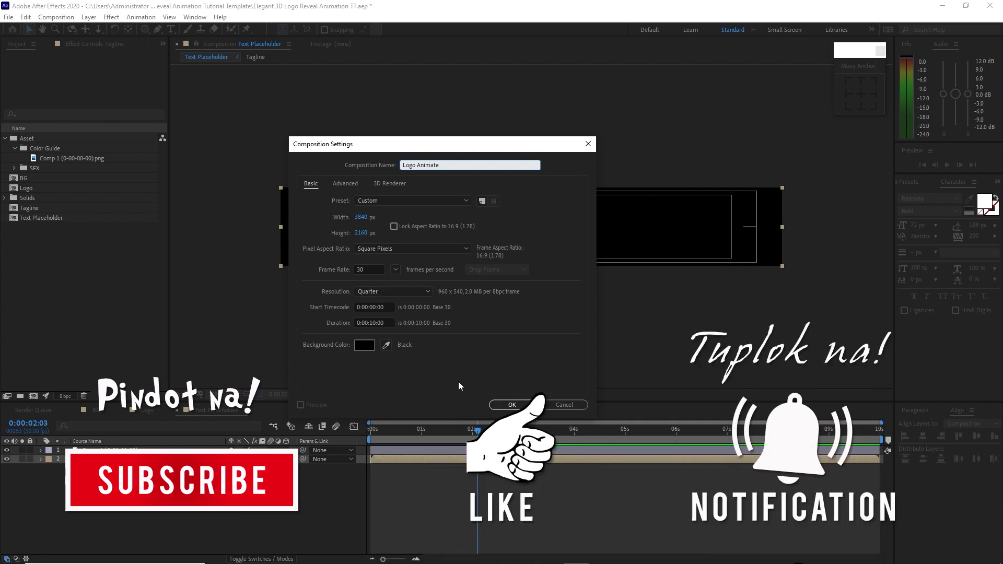
click(512, 405)
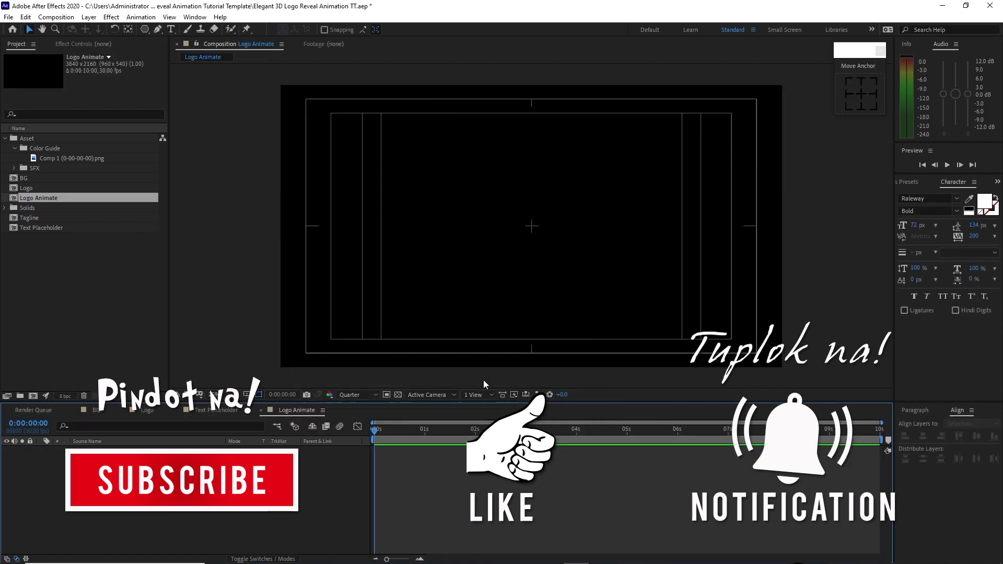
drag(65, 187, 108, 467)
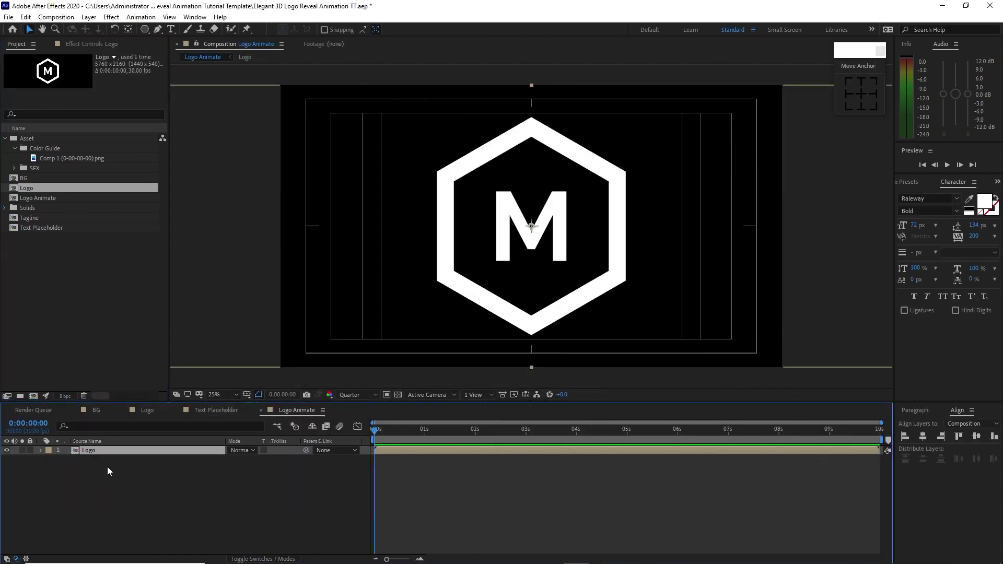
key(s)
click(244, 459)
Scale the Logo layer to 50% and add Vegas with 2 segments and Length 0.
text(50)
click(112, 17)
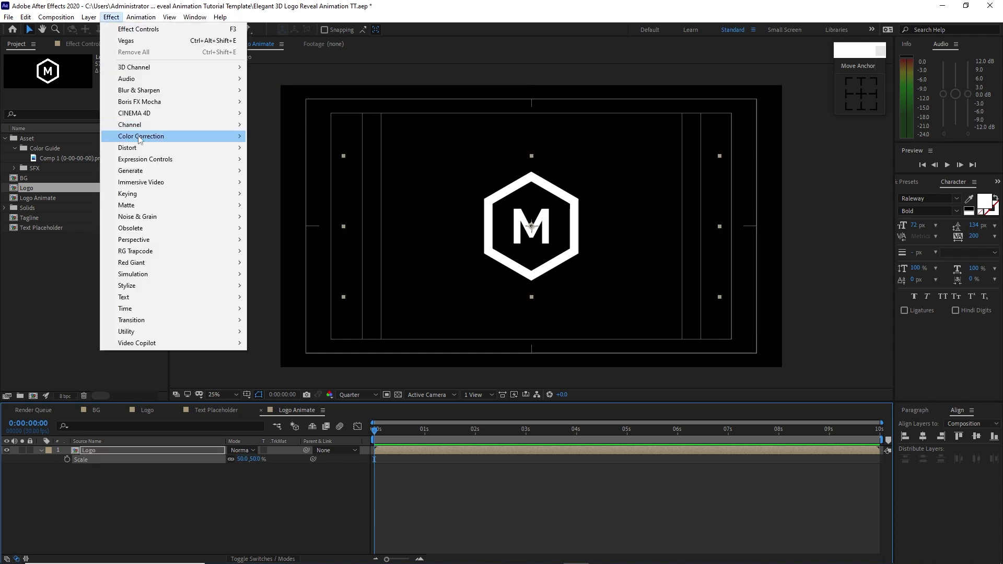
mouse_move(144, 172)
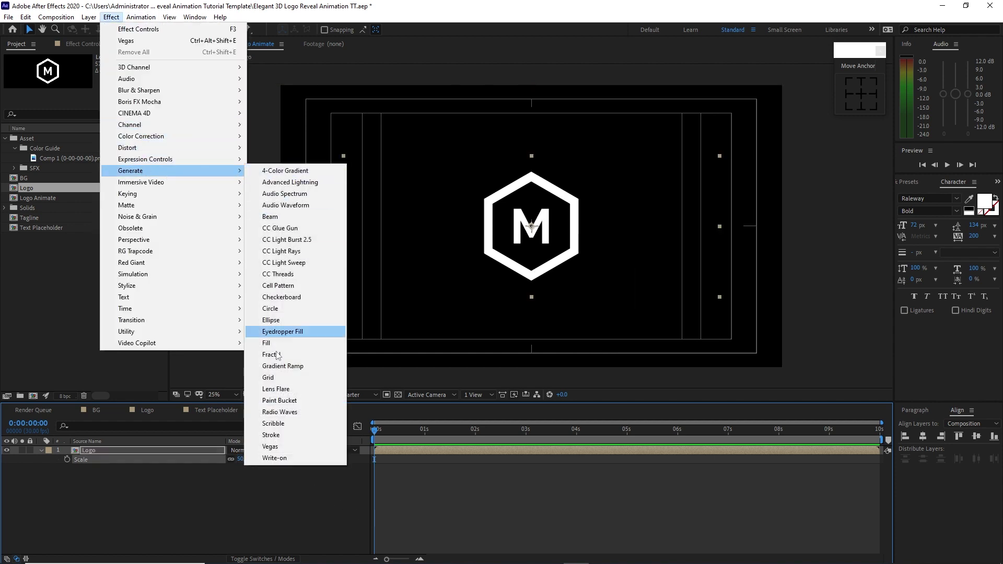
click(291, 446)
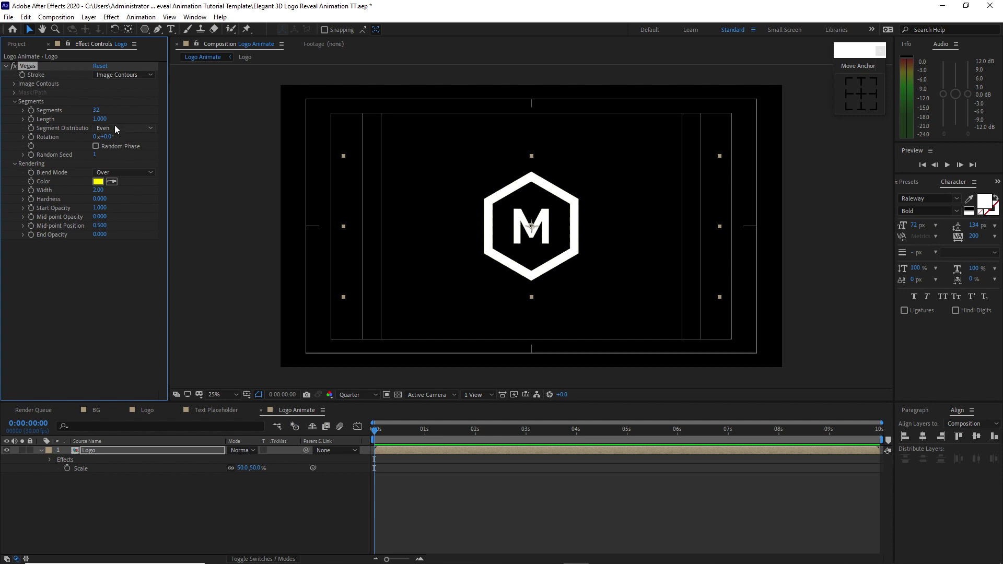
click(96, 110)
text(2)
key(Tab)
text(0)
key(Return)
Keyframe Rotation 75° to 150° and Length to 0.57 at 0:00:04:00, enabling Random Phase.
click(31, 137)
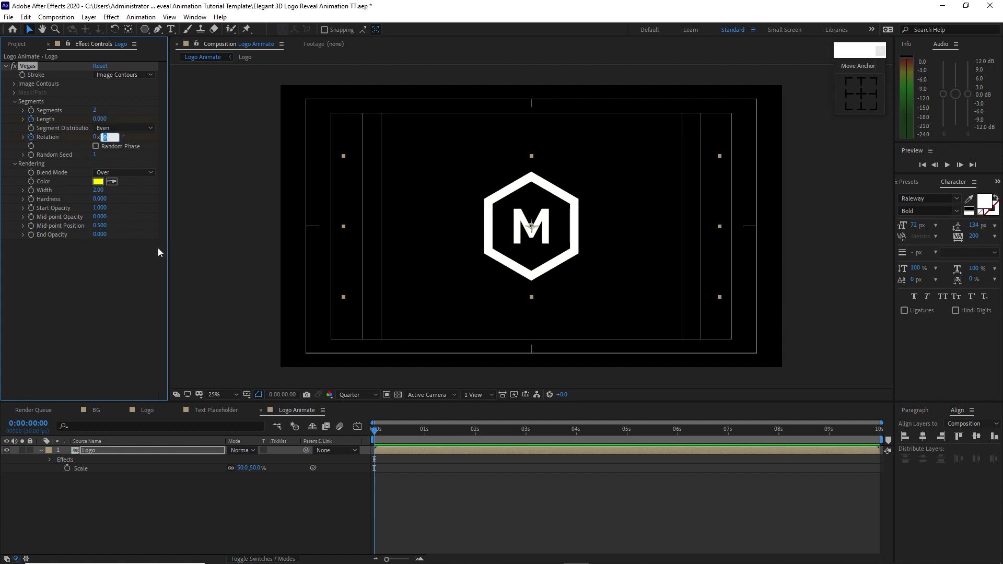
text(75)
click(576, 432)
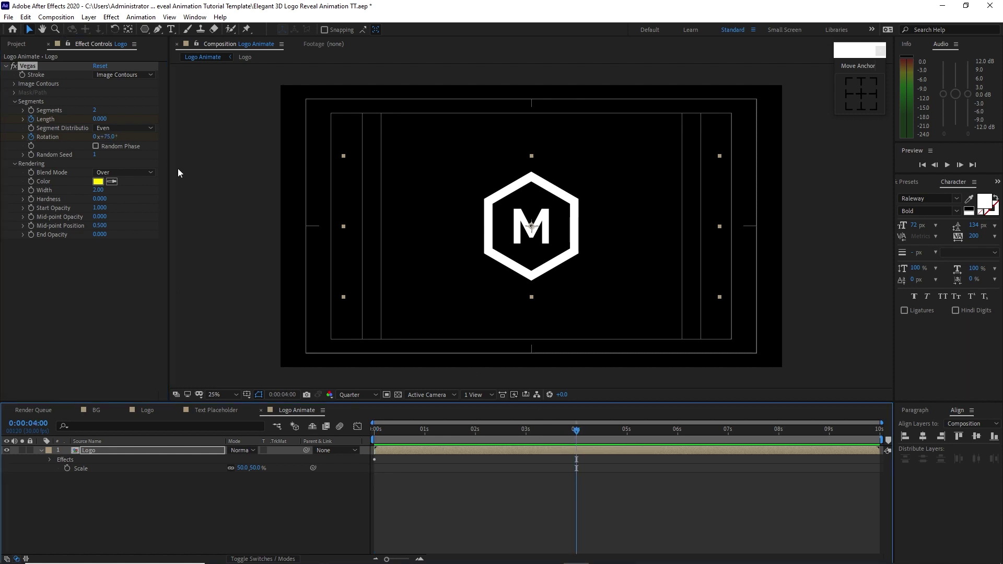
click(99, 119)
text(0.57)
key(Return)
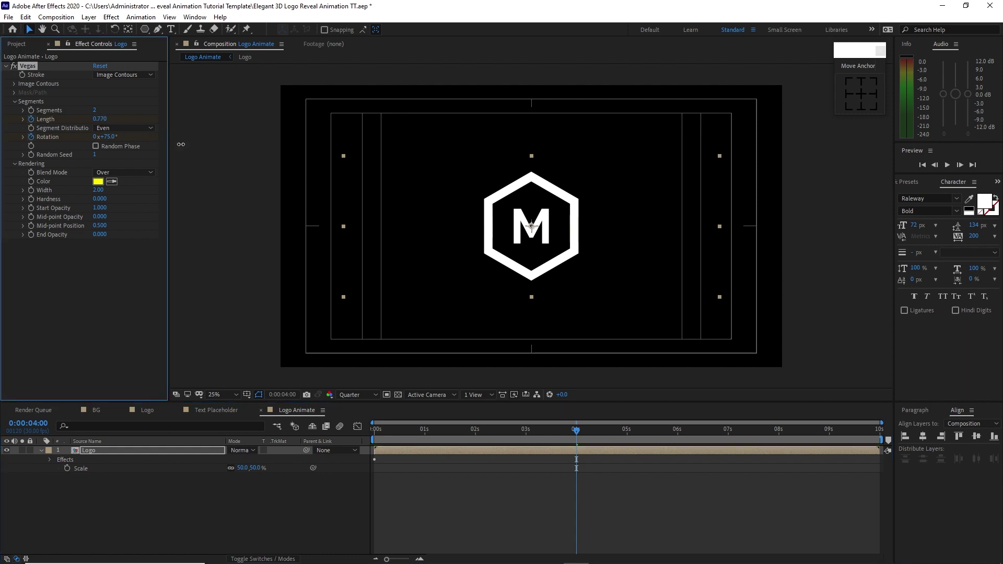
click(106, 137)
text(150)
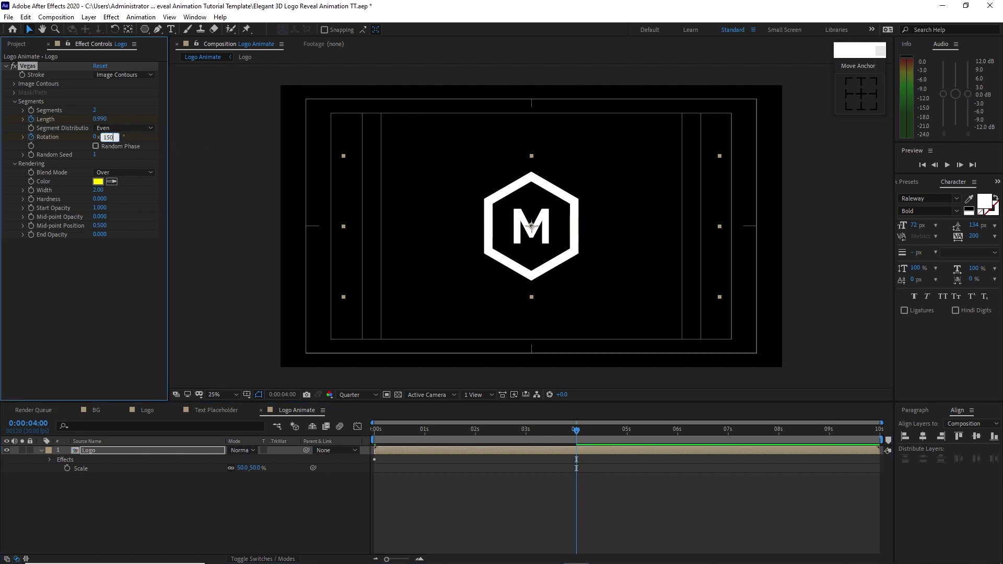
click(96, 147)
Set the Vegas stroke to Stencil blend mode with a near-black colour.
click(104, 173)
click(120, 219)
click(97, 182)
click(98, 246)
click(330, 115)
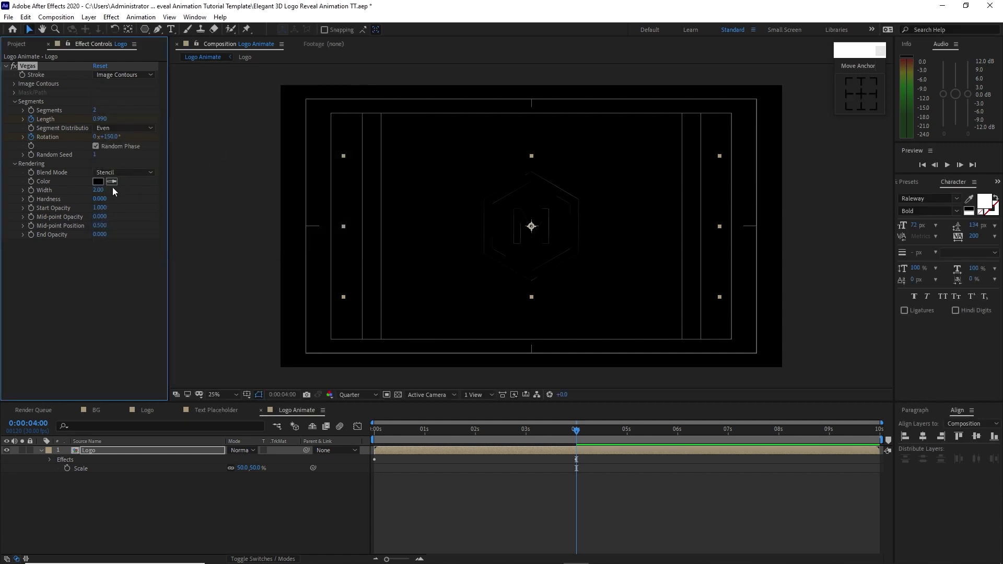
Set stroke width 40, hardness 1, mid-point opacity 1, mid-point position 0.999 and end opacity 1.
click(98, 191)
text(40)
click(94, 199)
click(98, 217)
text(1)
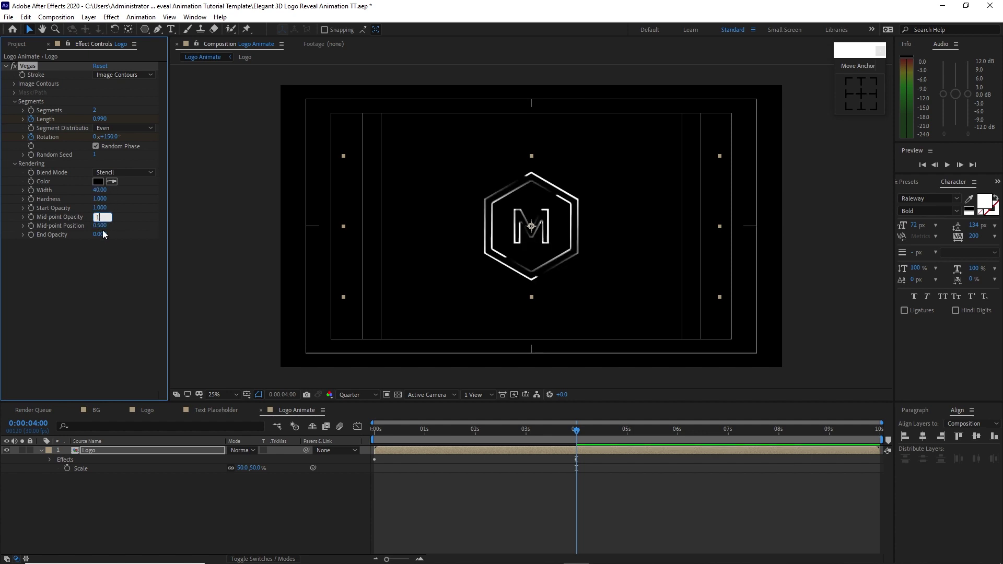
key(Tab)
text(0.999)
key(Tab)
text(1)
key(Return)
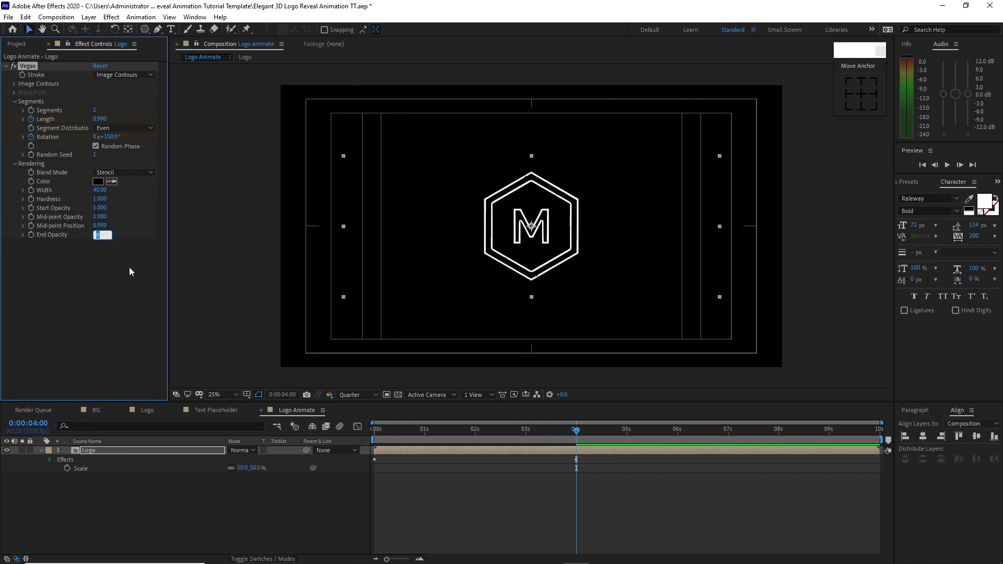
click(130, 271)
click(89, 17)
Add Medium Red Solid 1 with Preserve Transparency so it tints only the logo outline.
mouse_move(198, 32)
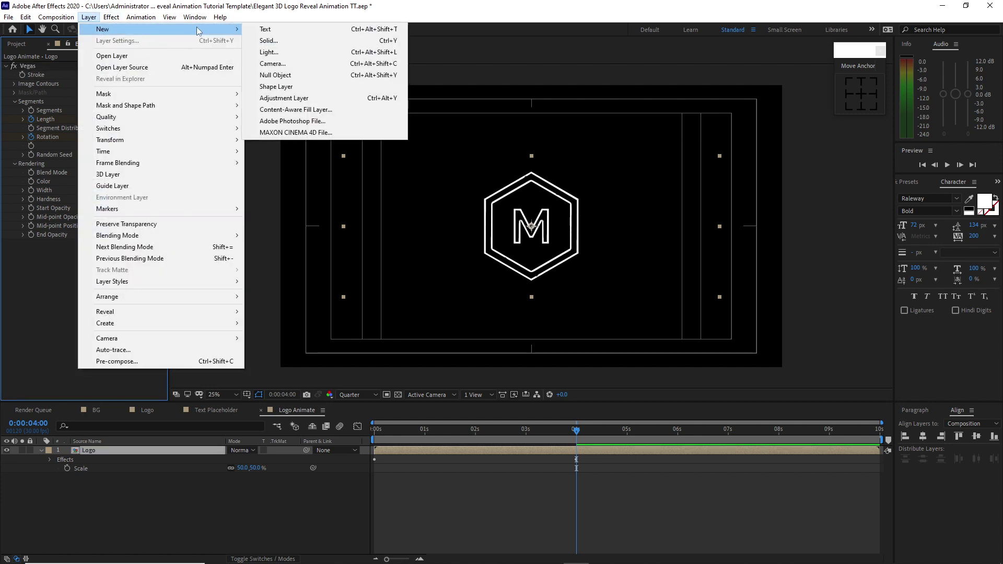
click(268, 41)
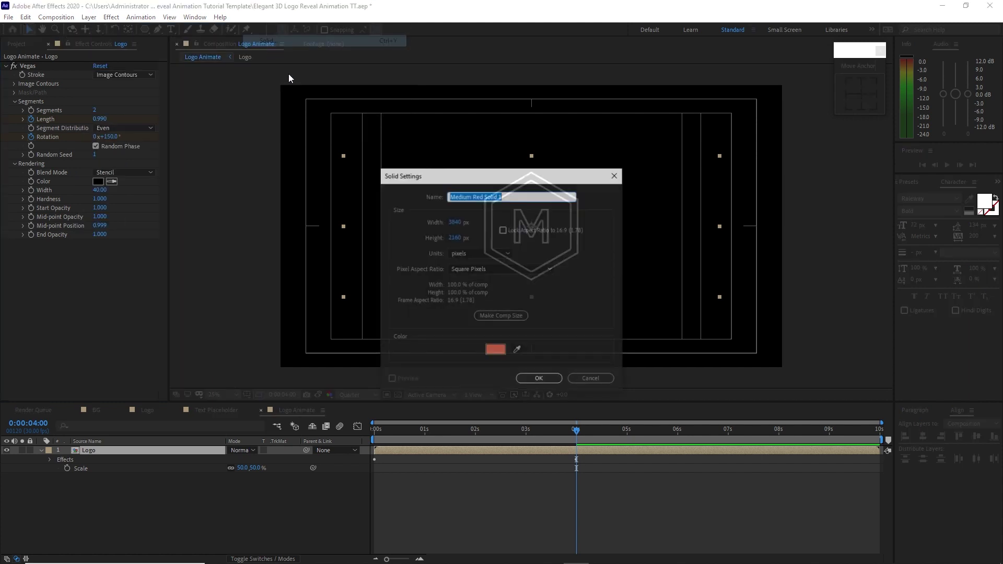
click(539, 380)
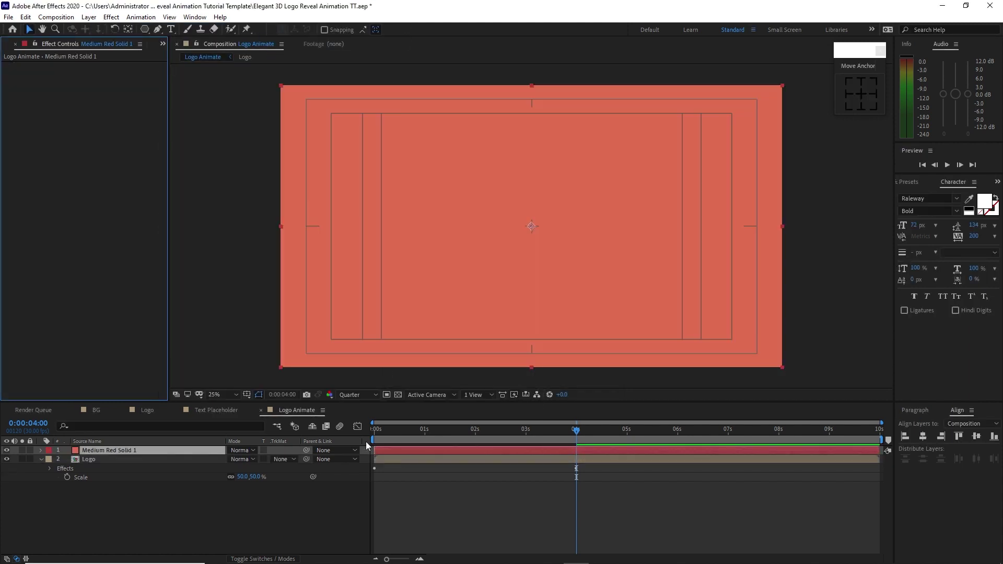
click(263, 450)
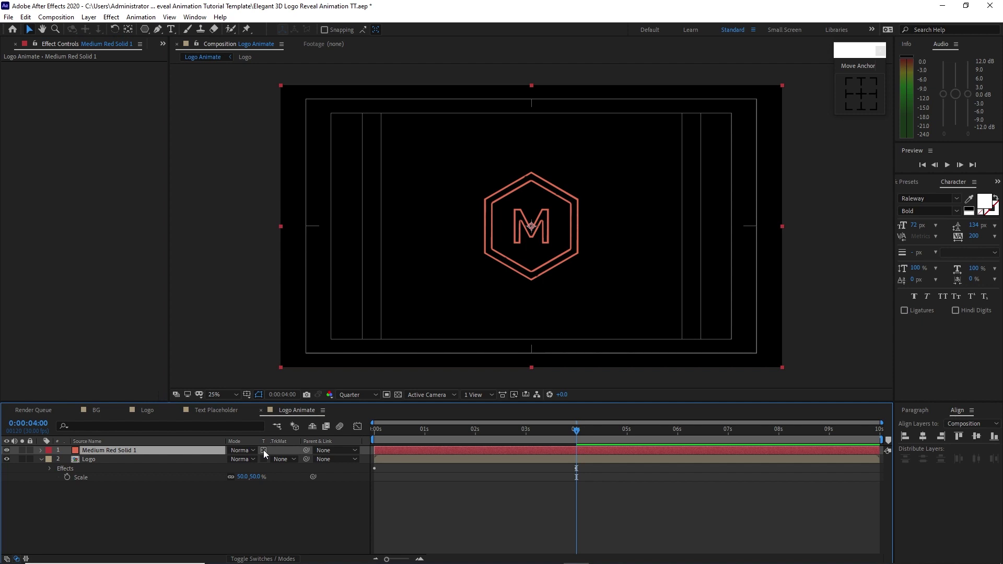
Duplicate the Logo layer and move the copy above the red solid.
click(196, 460)
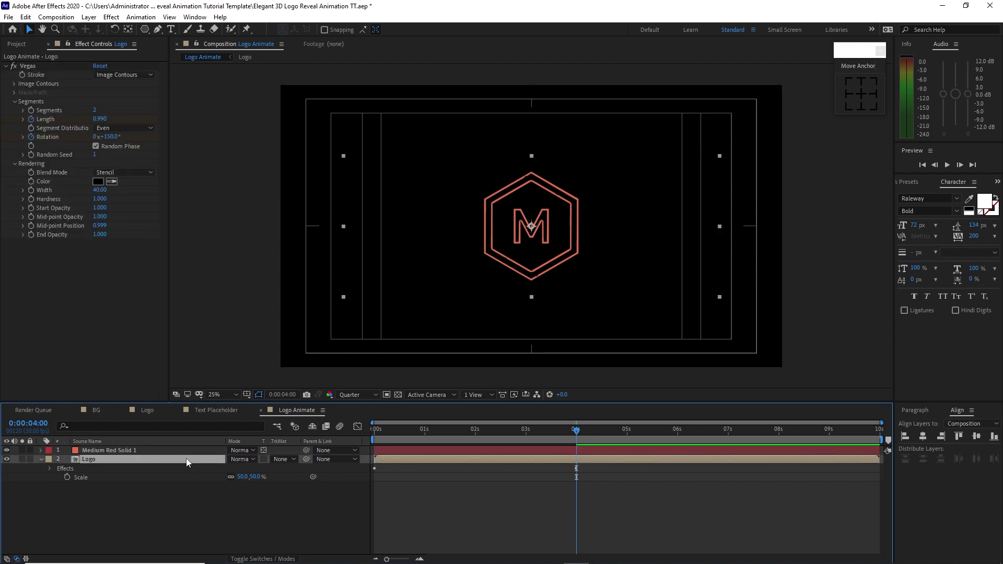
key(ctrl+d)
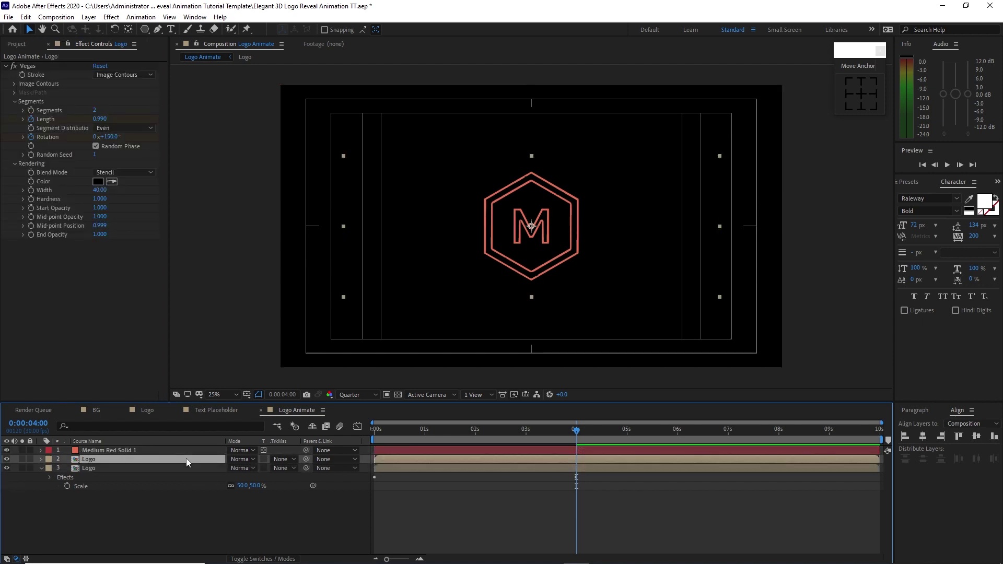
drag(186, 458, 186, 449)
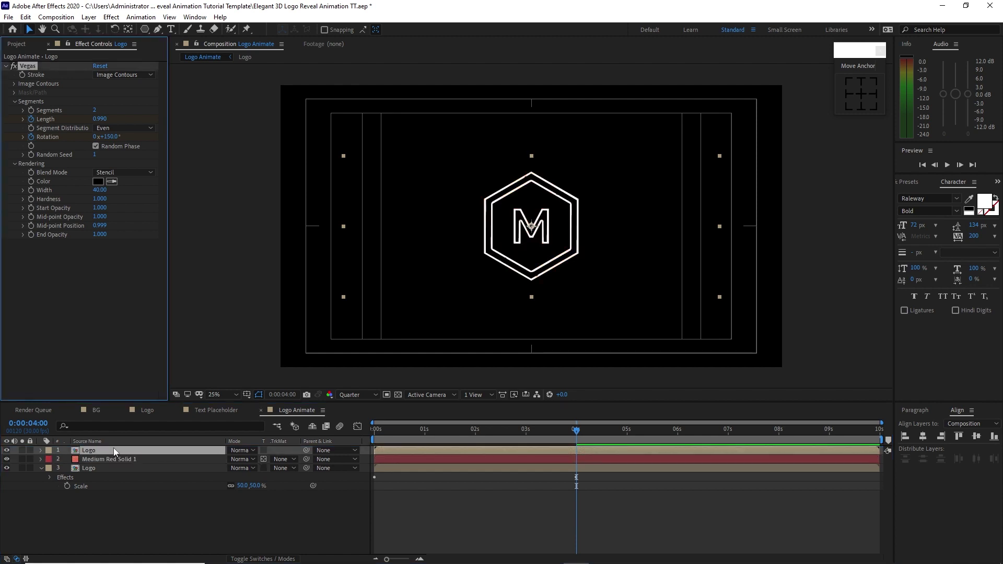
click(54, 67)
Clear the duplicate Logo's Vegas effect and apply Venetian Blinds instead.
click(26, 18)
click(40, 137)
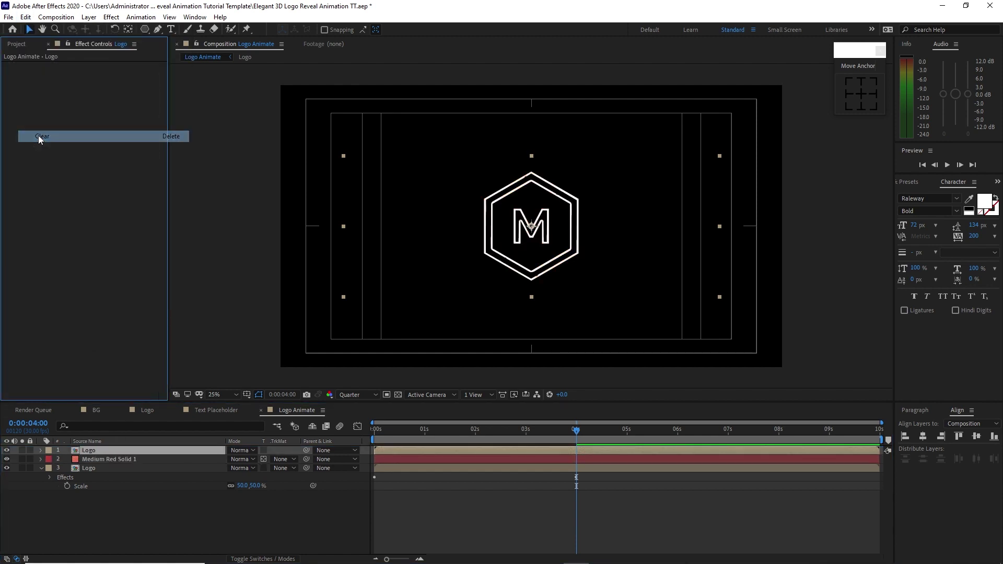
click(117, 19)
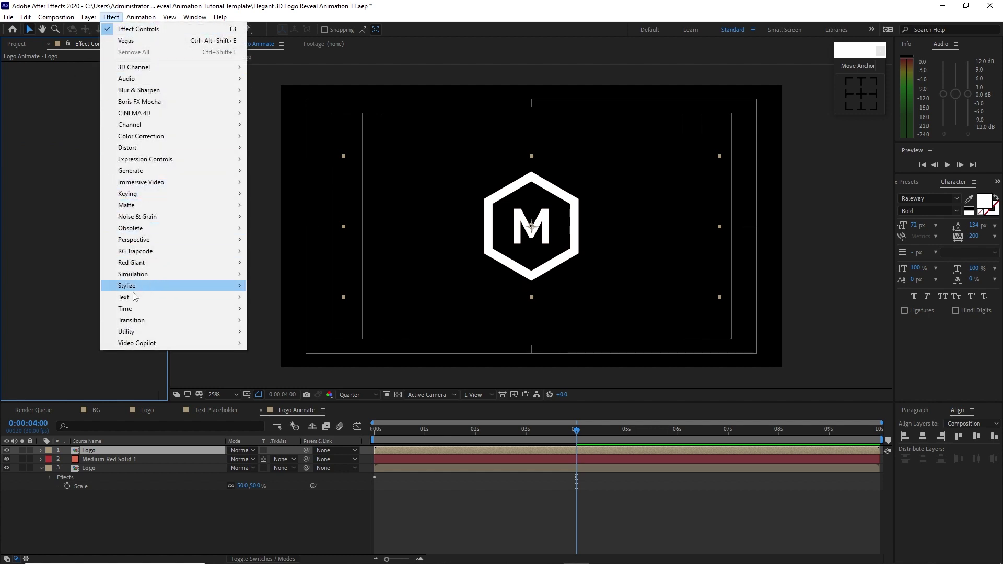
mouse_move(238, 321)
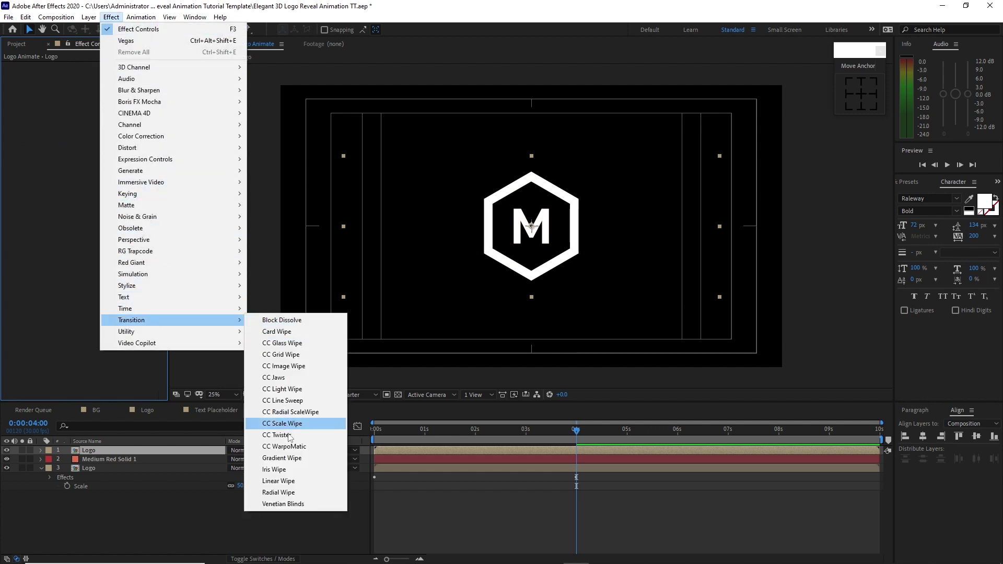
click(293, 502)
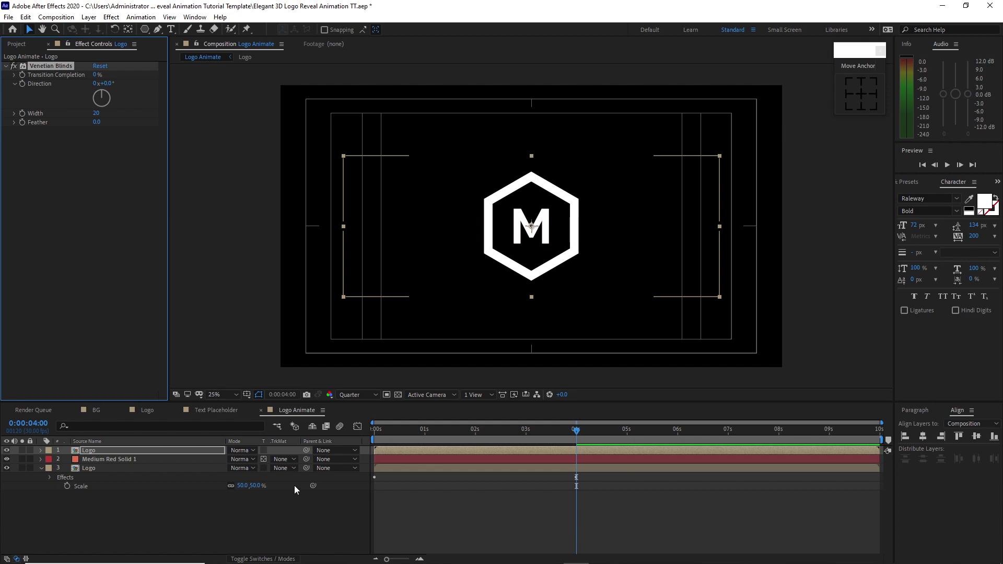
Keyframe Venetian Blinds Transition Completion at 90% at the start of the timeline.
drag(429, 429, 373, 430)
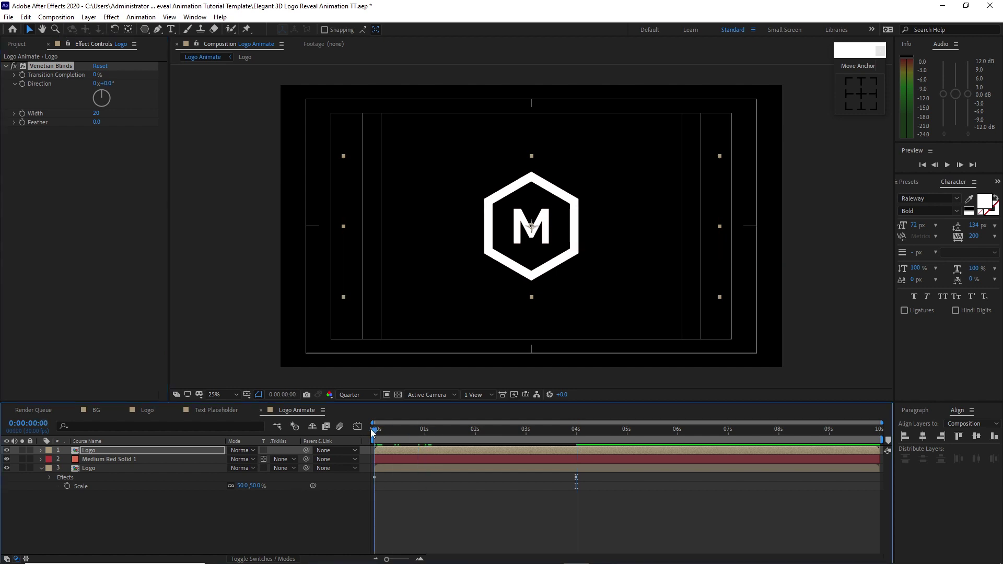
click(23, 74)
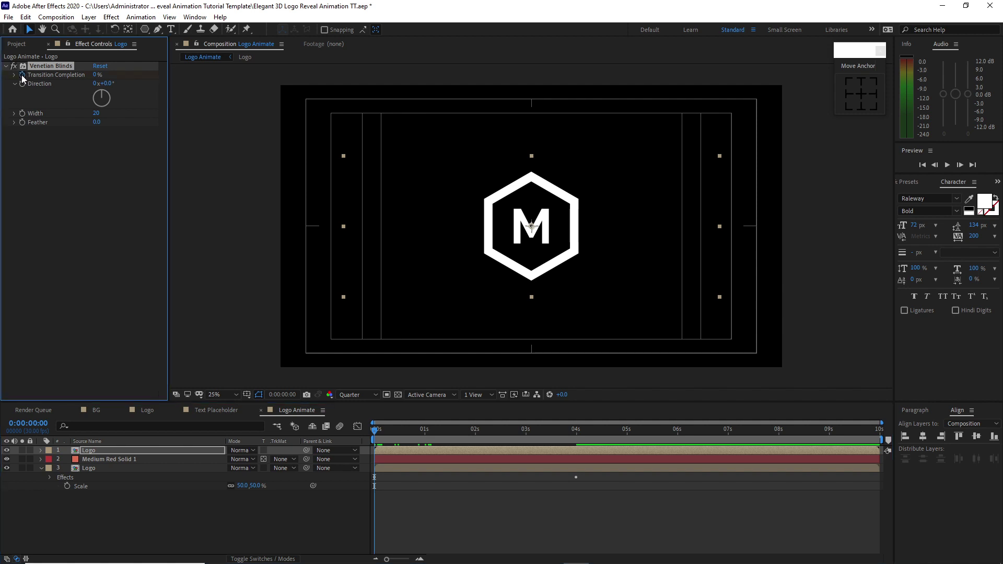
click(96, 75)
text(90)
key(Return)
Start the layer at 0:00:03:15 and animate Transition Completion down to 0% by 6 seconds.
drag(374, 431, 552, 435)
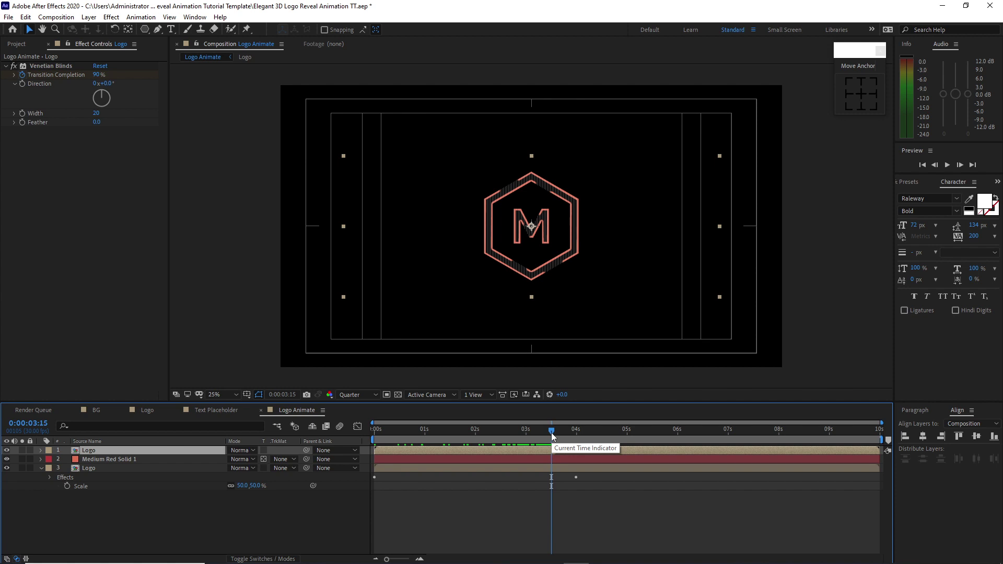
key(bracketleft)
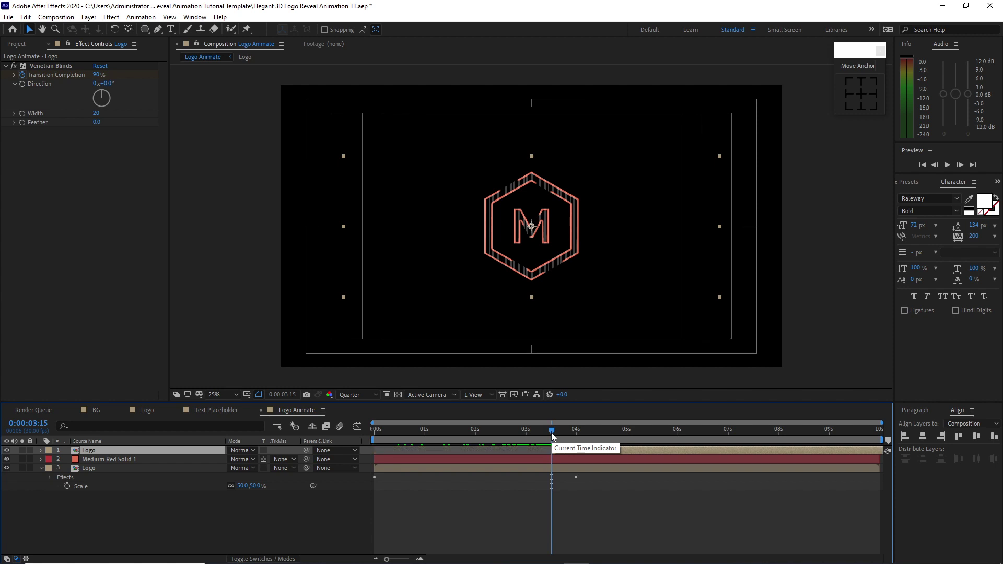
drag(552, 435, 679, 435)
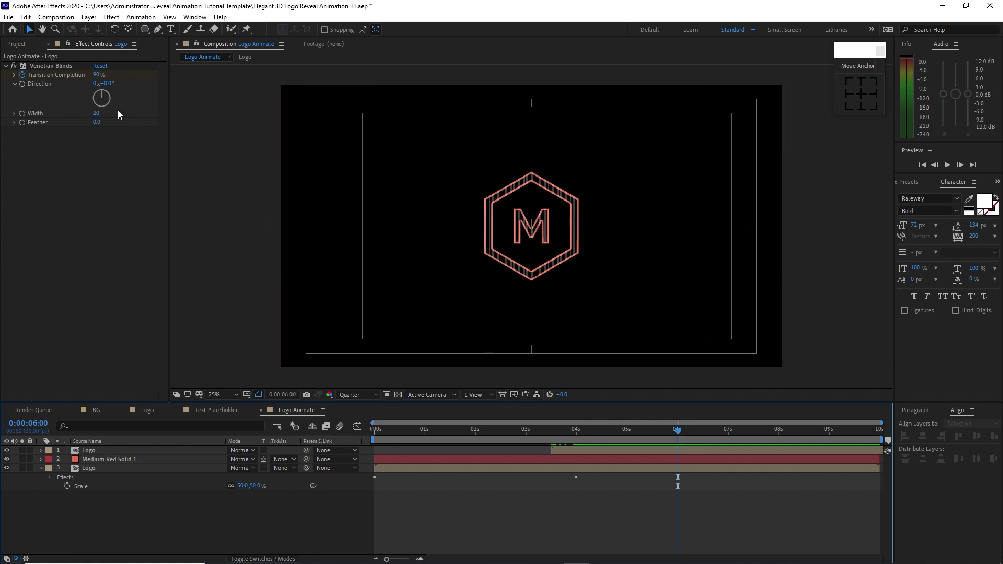
drag(97, 78, 57, 78)
click(89, 16)
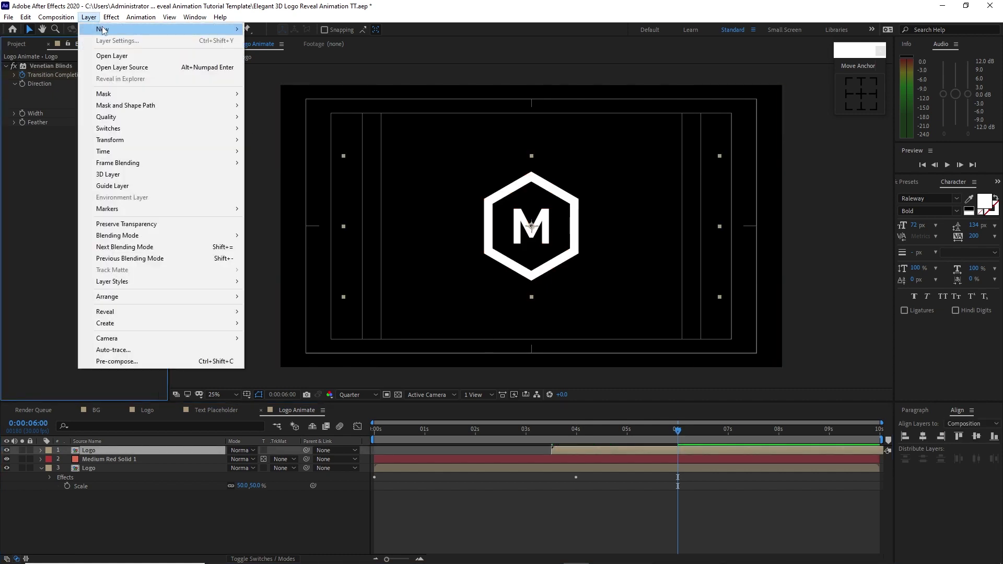
Add Medium Red Solid 2 on top with Preserve Transparency, then preview the red logo reveal.
mouse_move(106, 29)
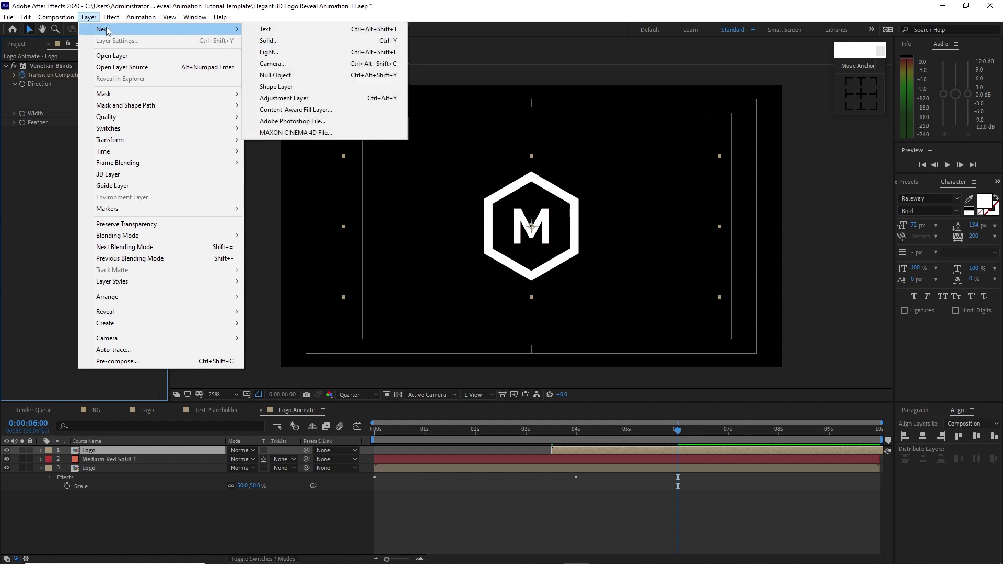
click(268, 40)
click(538, 379)
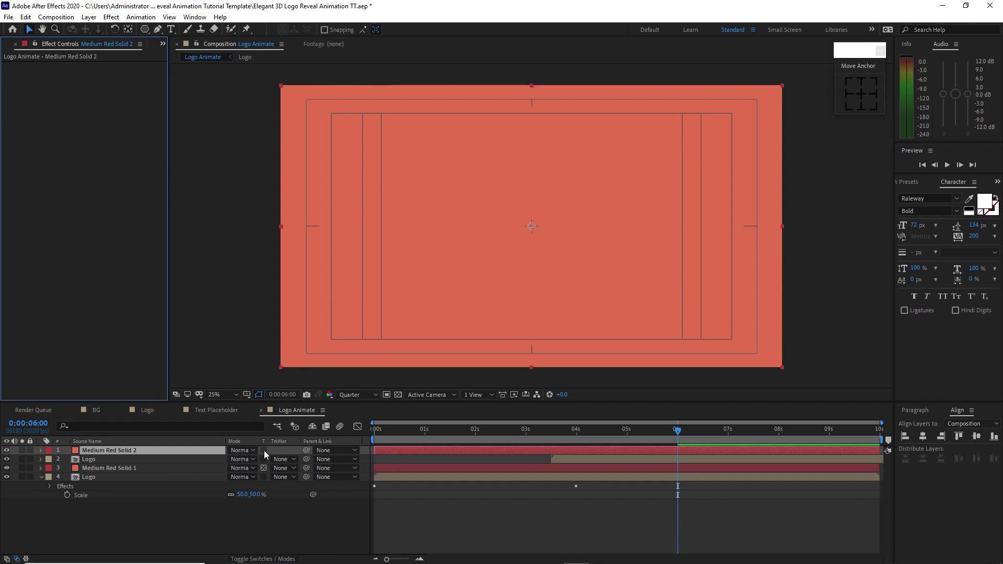
click(264, 450)
drag(522, 446, 400, 461)
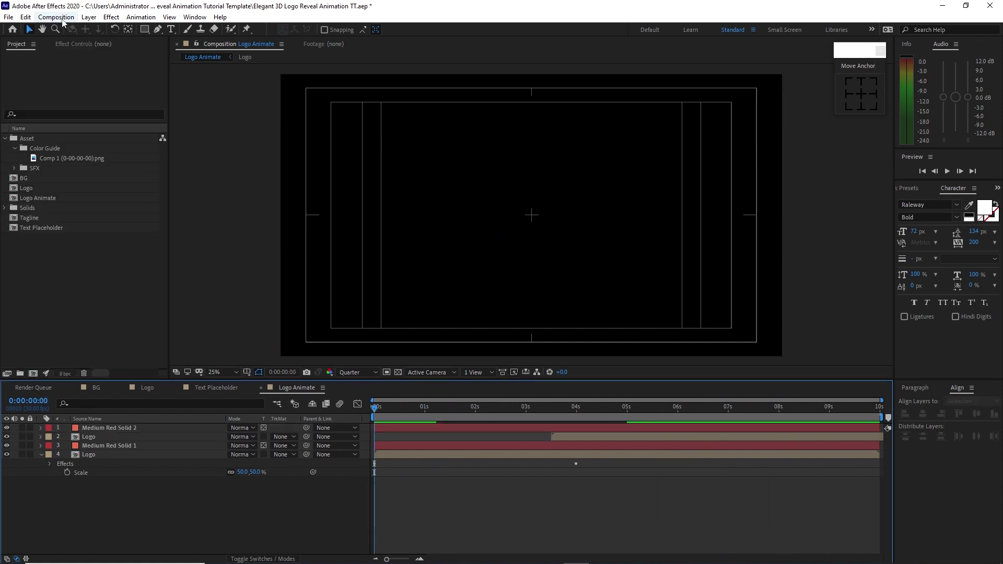
click(57, 17)
click(64, 27)
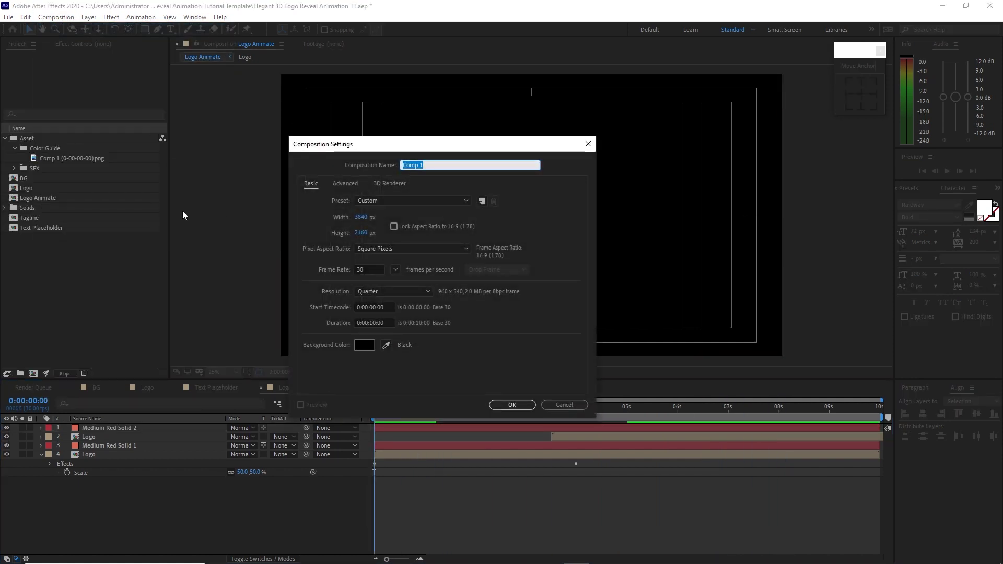
Create the 3840×2160, 10-second 'Main Logo Animation' comp and drop the BG comp into it.
text(Main Logo Animation)
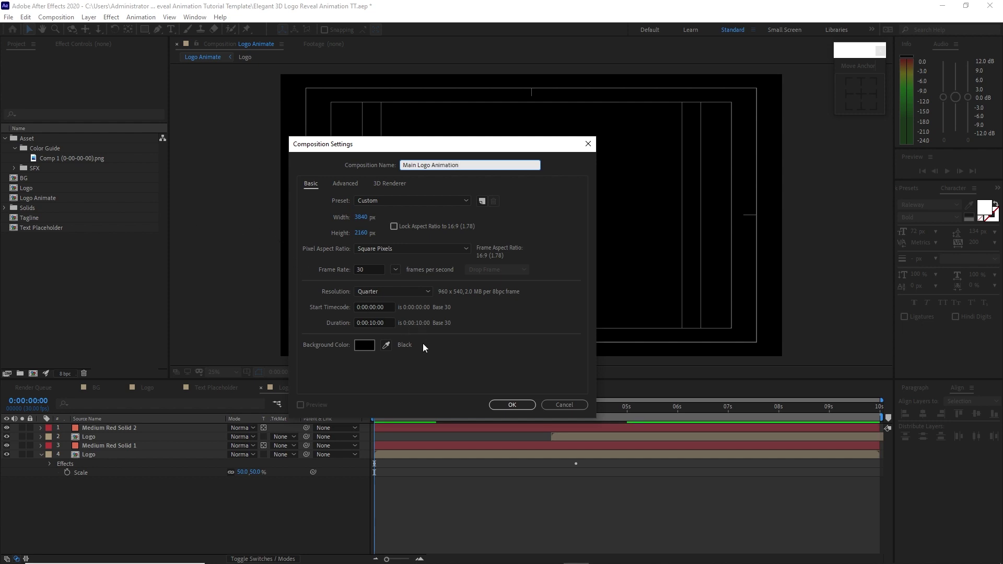
click(512, 406)
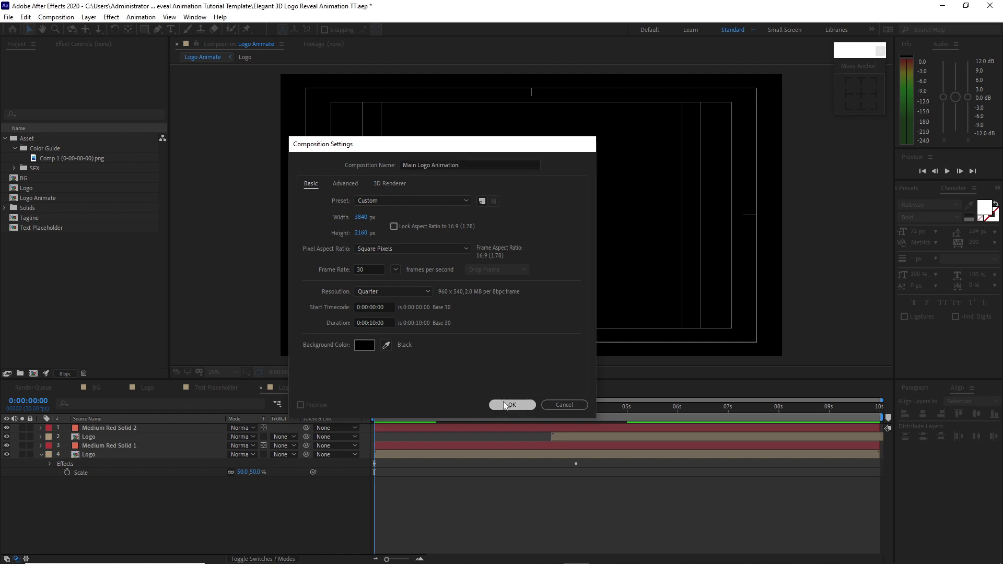
drag(36, 179, 142, 468)
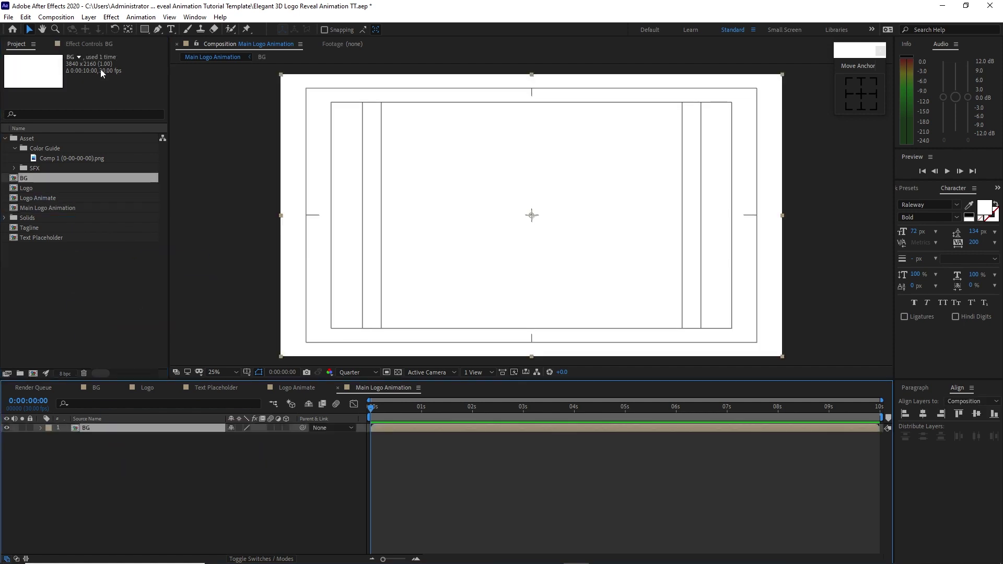
Add a Gradient Ramp to BG and place the colour guide swatches in the top-left corner.
click(111, 17)
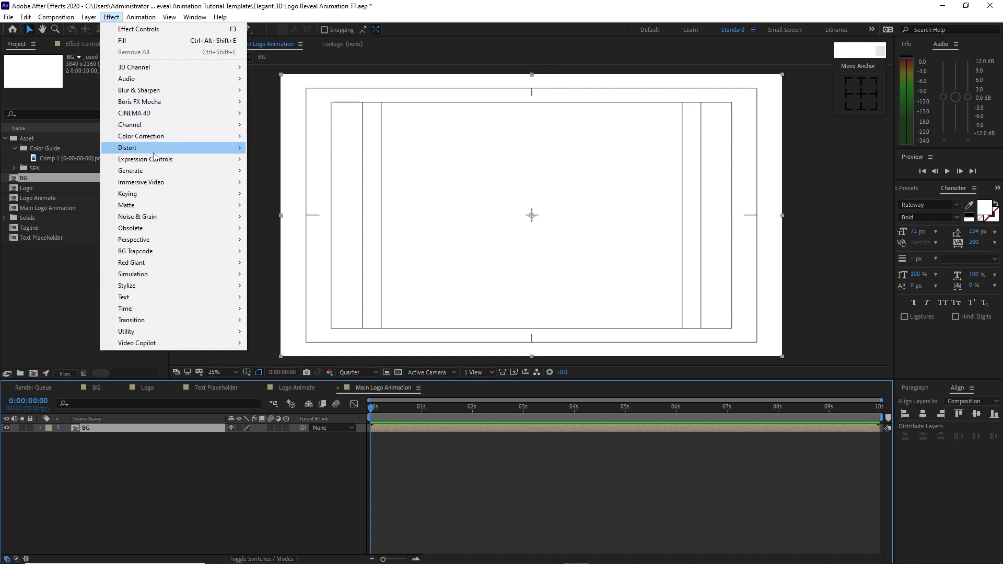
mouse_move(201, 172)
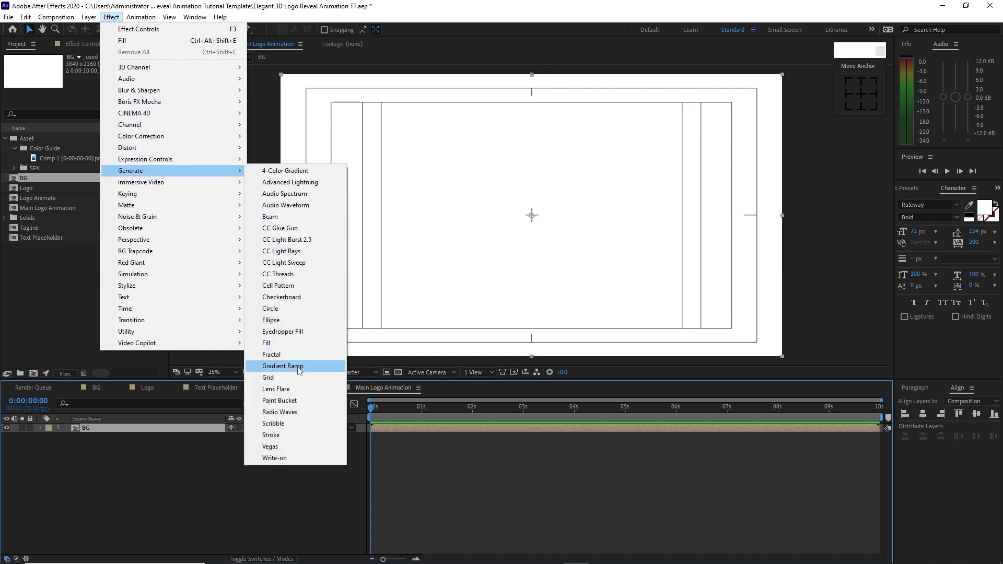
click(296, 367)
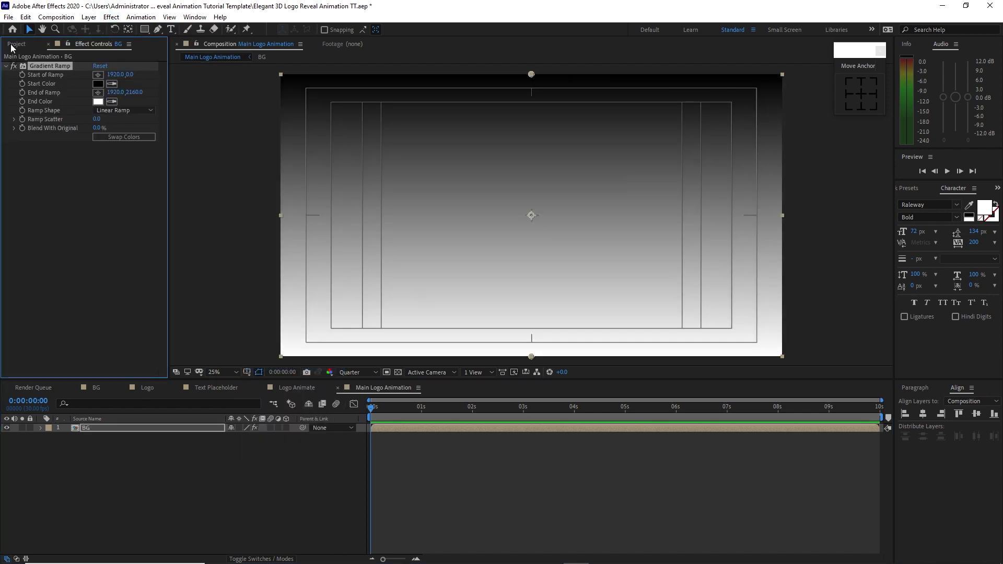
click(16, 44)
drag(46, 159, 96, 432)
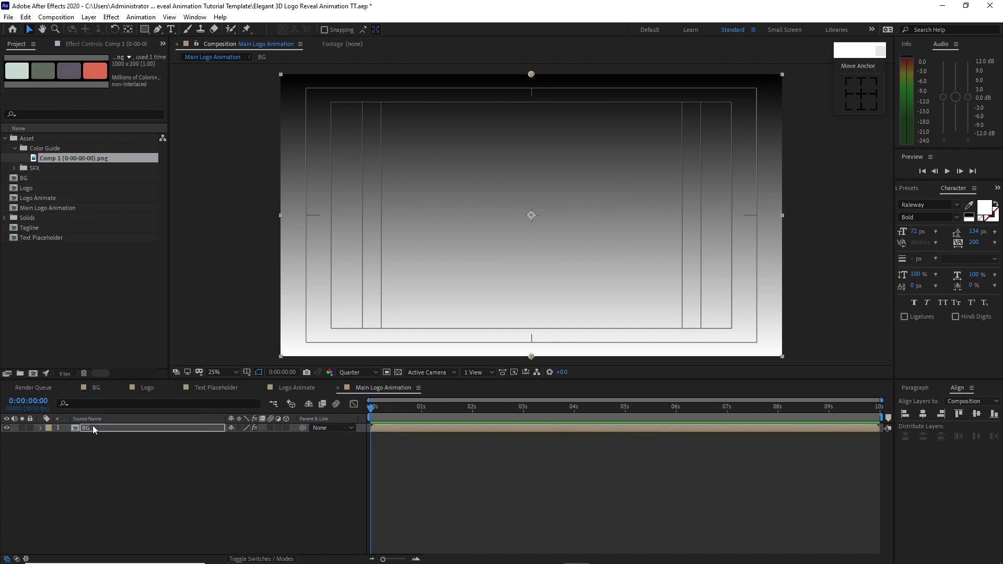
drag(450, 186, 319, 78)
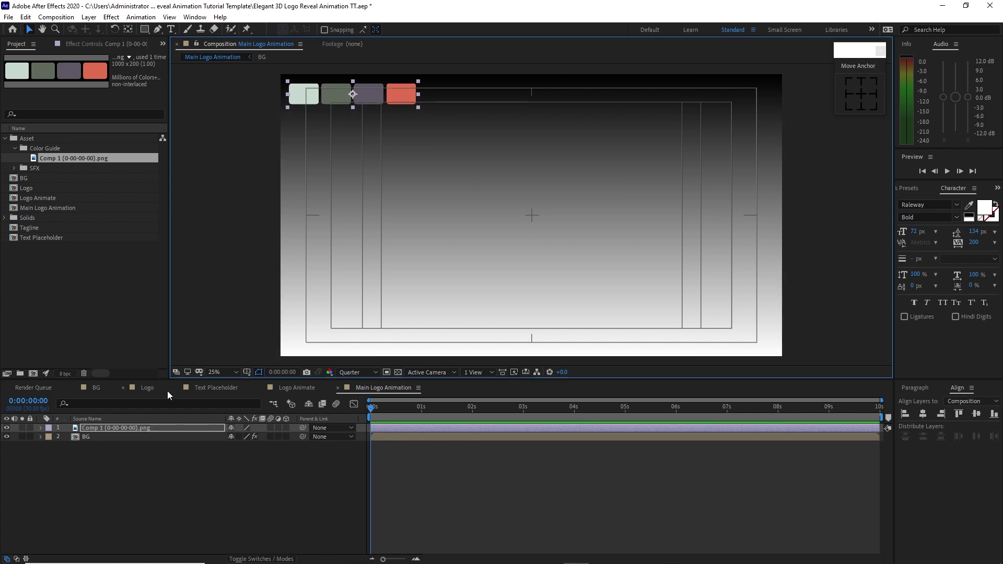
Sample pale and dark green swatches as ramp colours, set End Y 2556, and make it Radial.
click(100, 45)
click(121, 438)
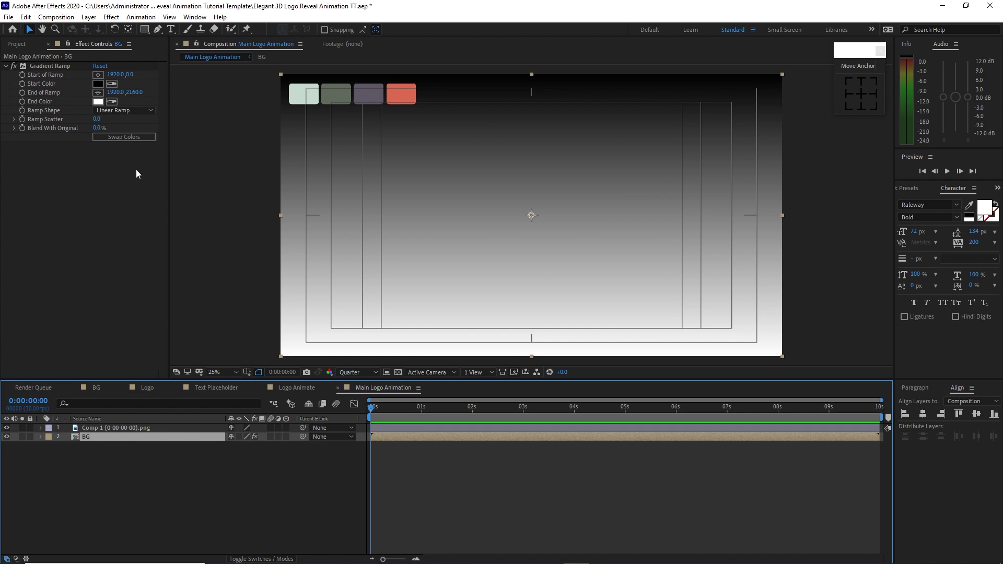
click(112, 84)
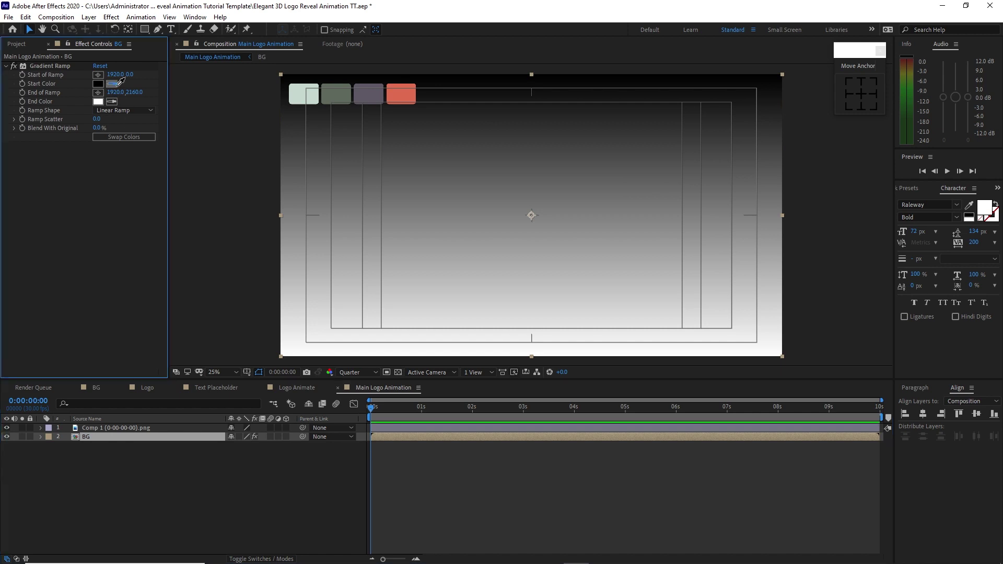
click(307, 94)
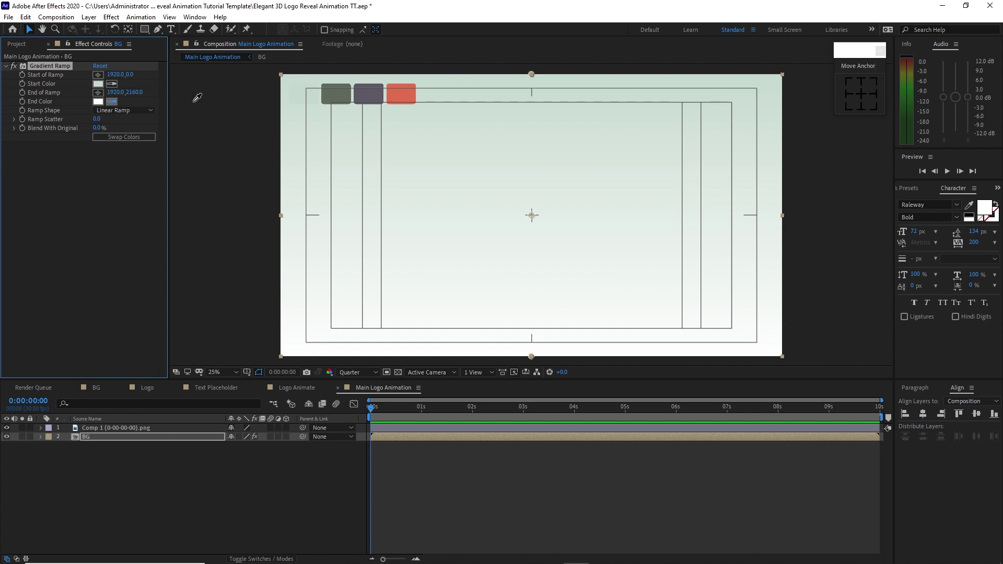
click(337, 97)
drag(137, 94, 137, 94)
click(136, 95)
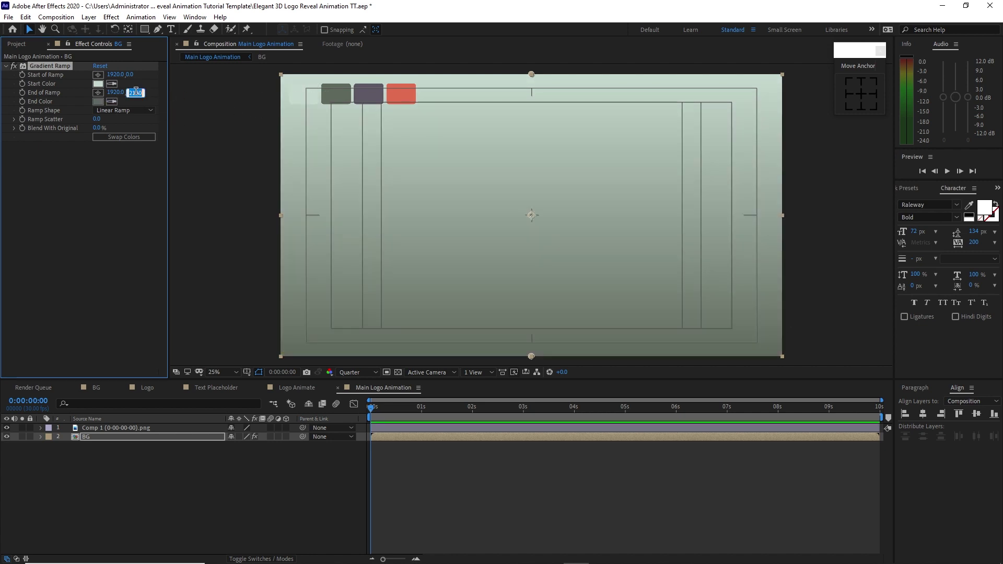
text(2)
click(141, 112)
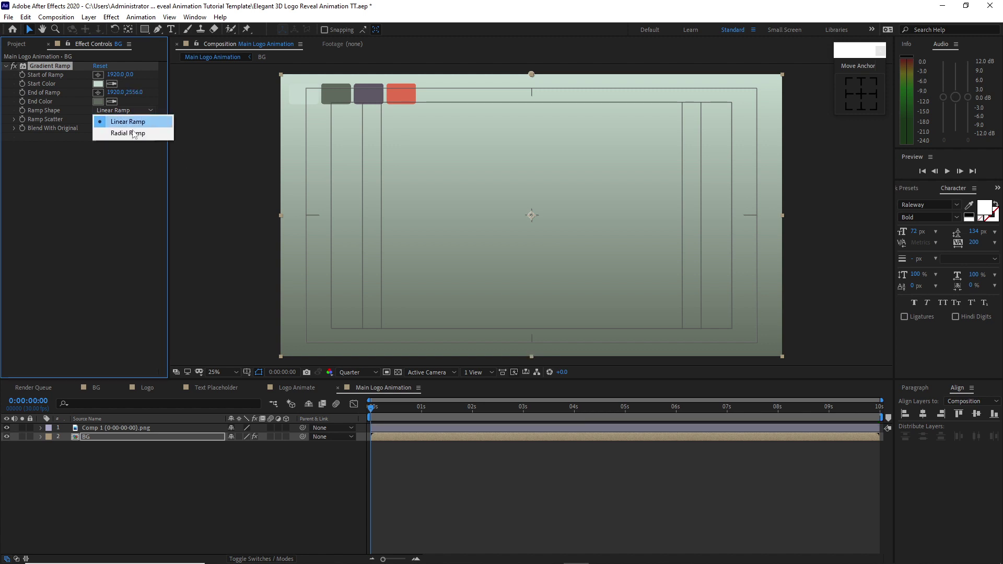
click(130, 132)
key(comma)
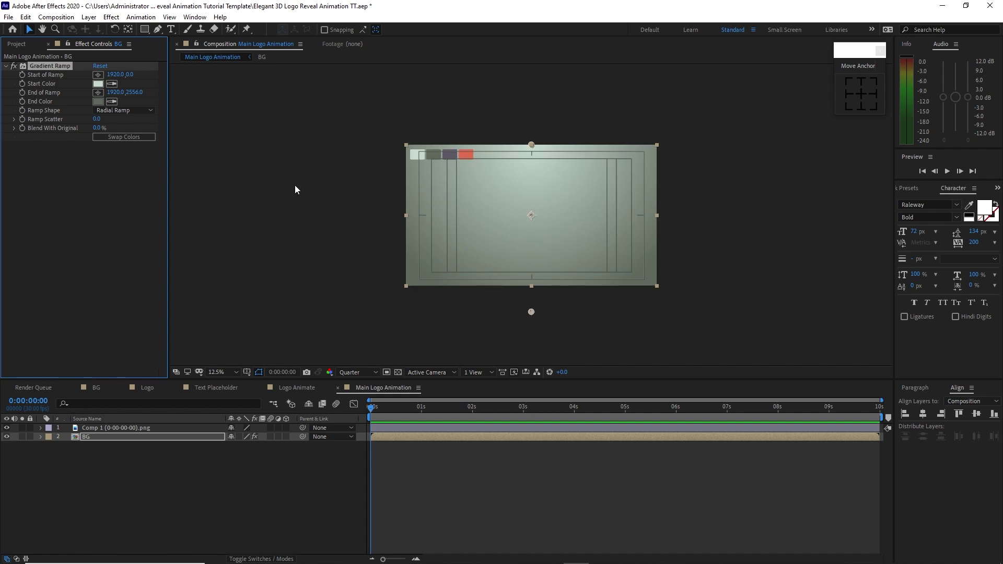
click(24, 45)
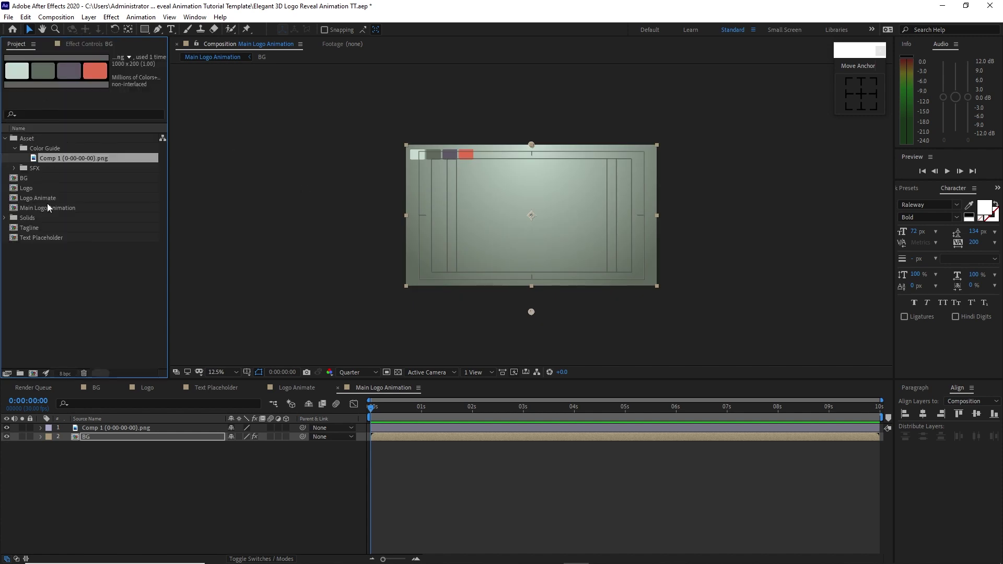
Add Logo Animate above BG, make both layers 3D, and scale BG to 105%.
drag(51, 196, 109, 433)
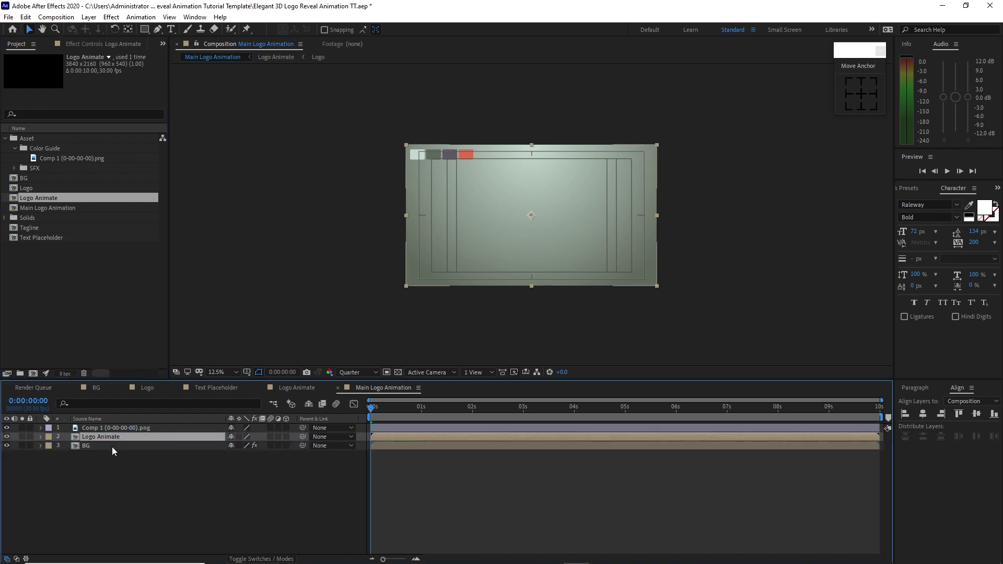
drag(283, 437, 286, 445)
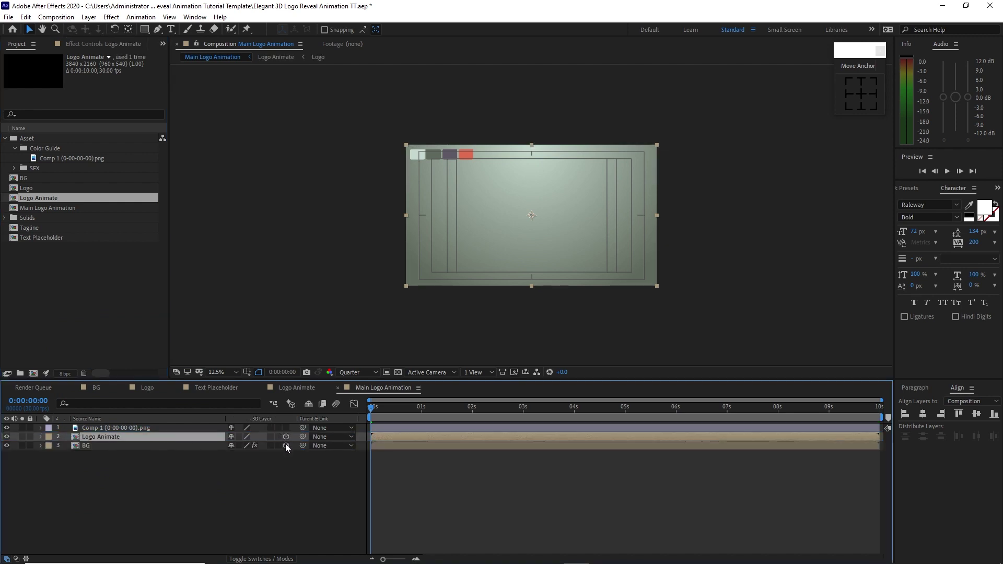
click(198, 455)
click(149, 446)
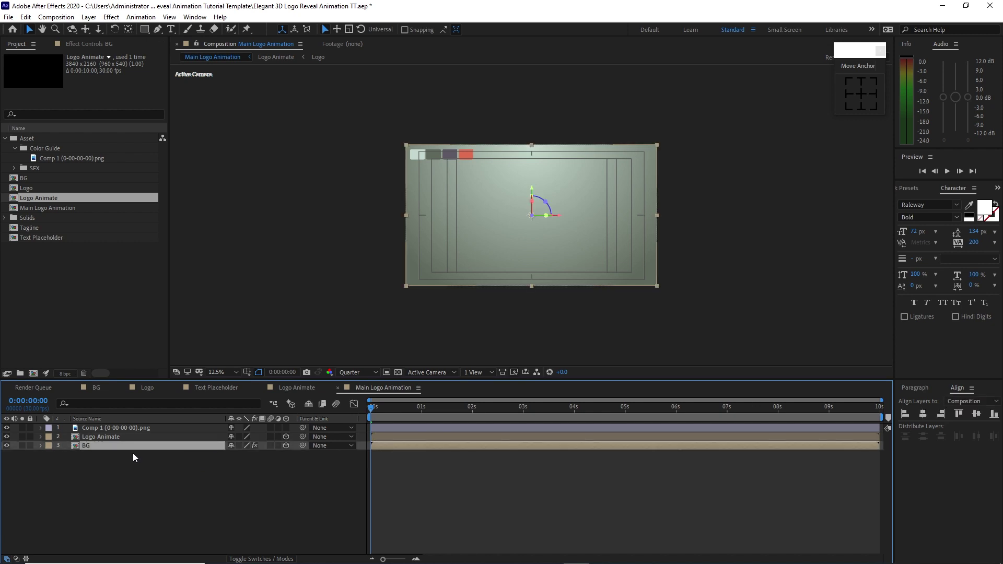
key(s)
click(243, 454)
text(105)
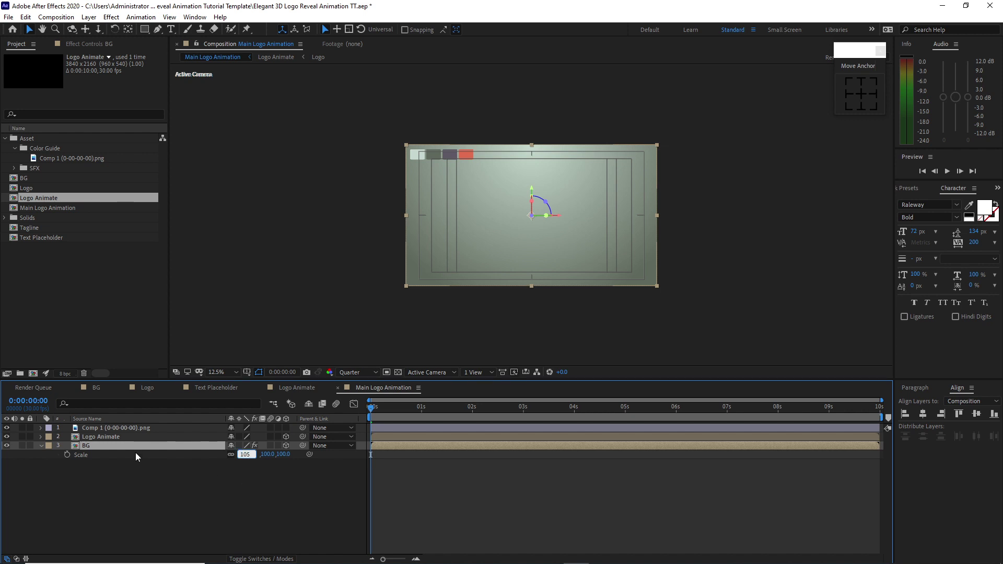
click(128, 436)
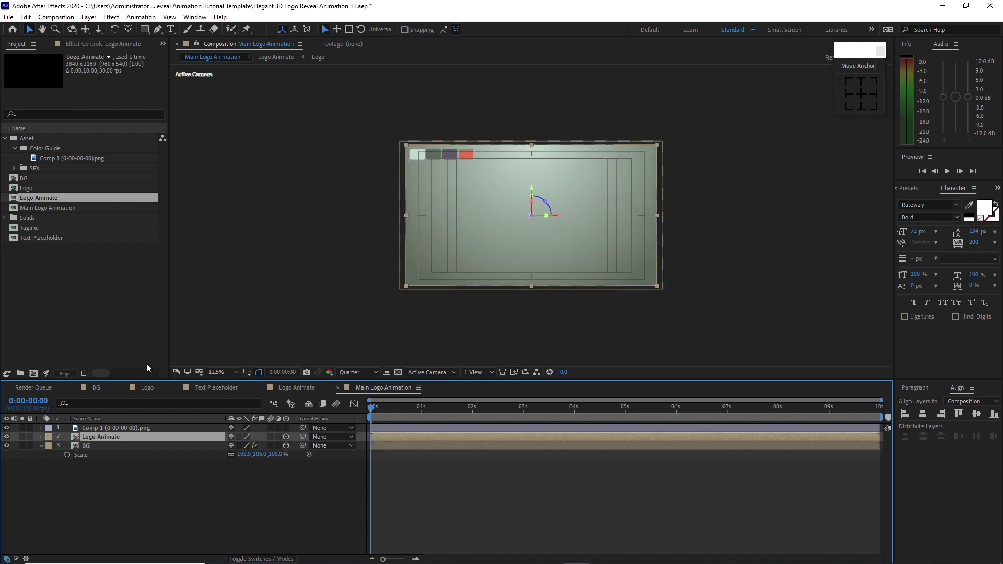
Apply a white Fill effect to the Logo Animate layer.
click(111, 17)
mouse_move(163, 172)
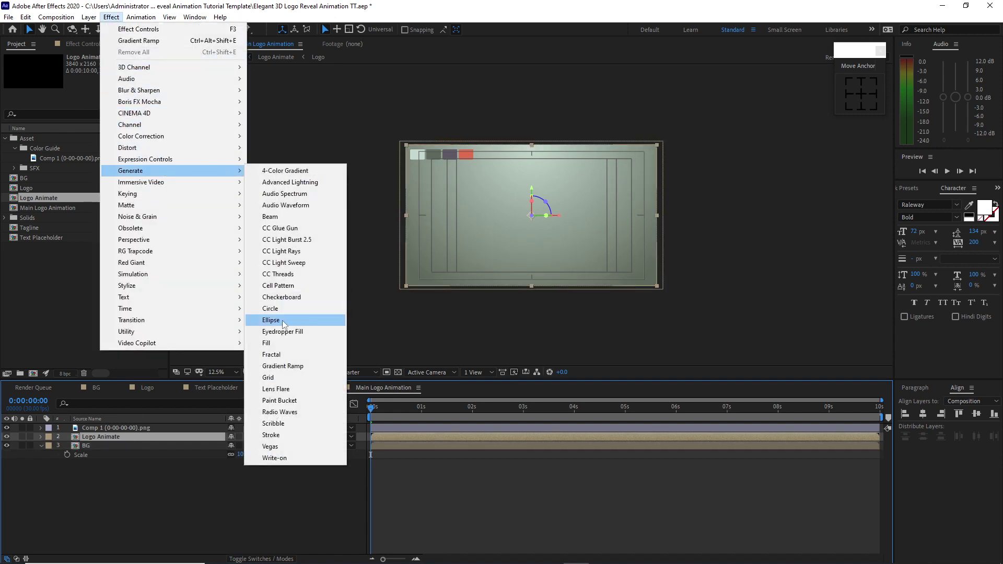
click(283, 342)
click(97, 92)
click(102, 113)
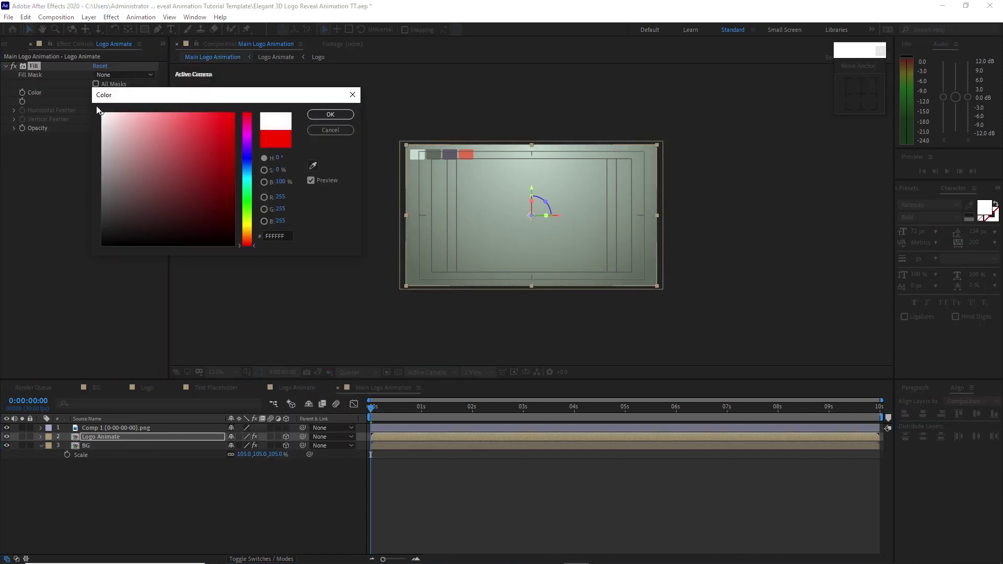
click(347, 113)
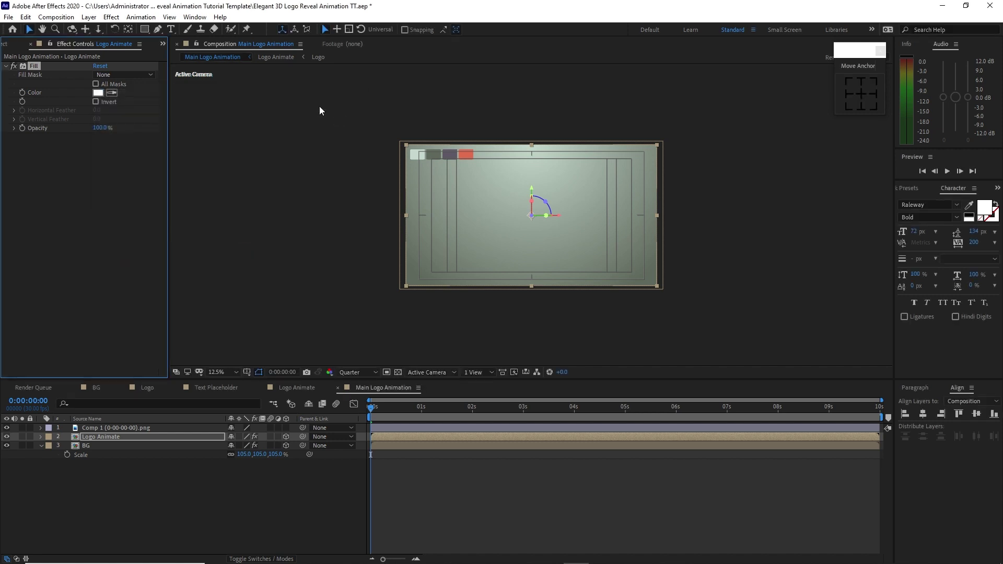
Add CC Radial Fast Blur with Amount 75.
click(112, 16)
mouse_move(129, 91)
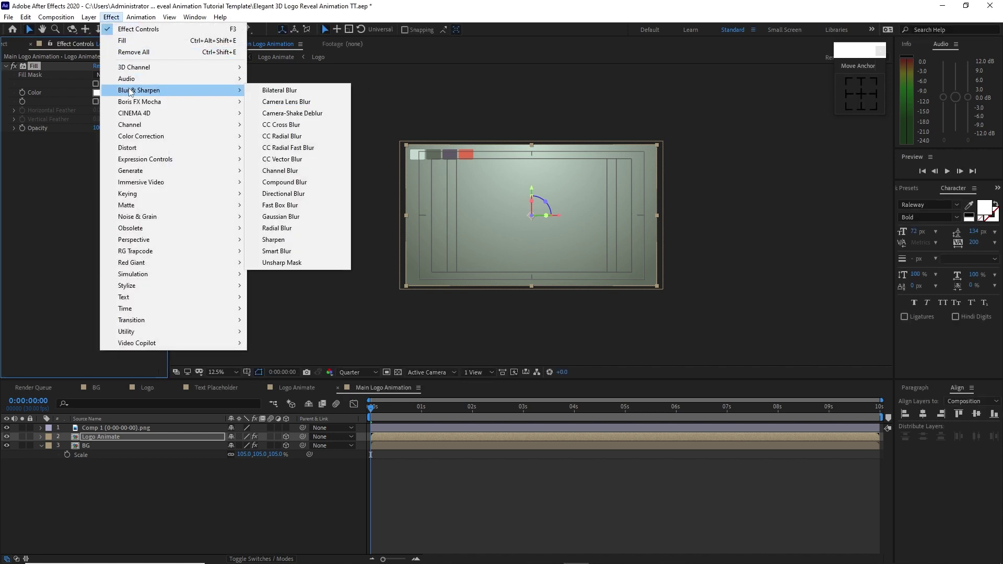
click(276, 149)
click(99, 155)
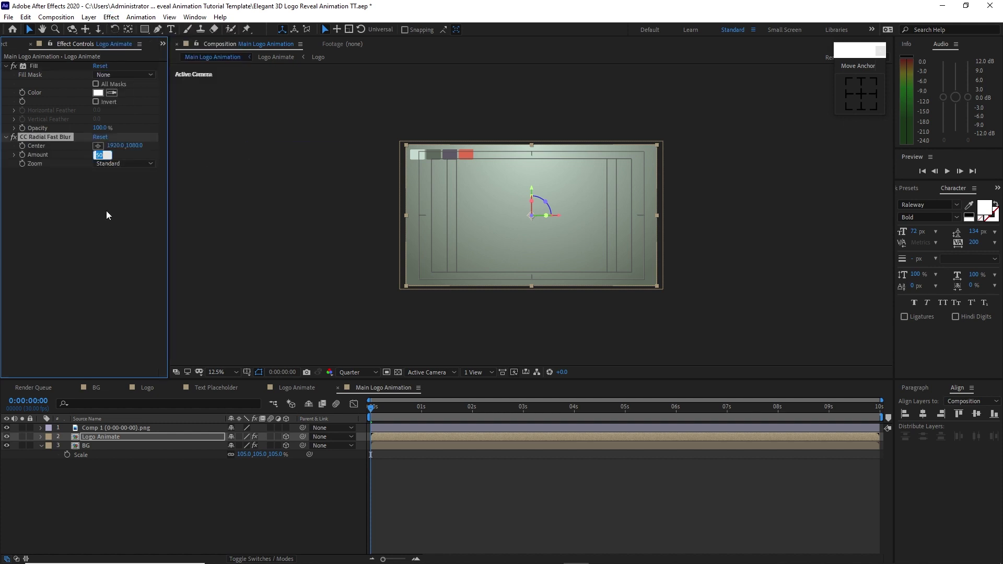
text(75)
Add a second Fill set to black and check the logo around three seconds.
click(111, 16)
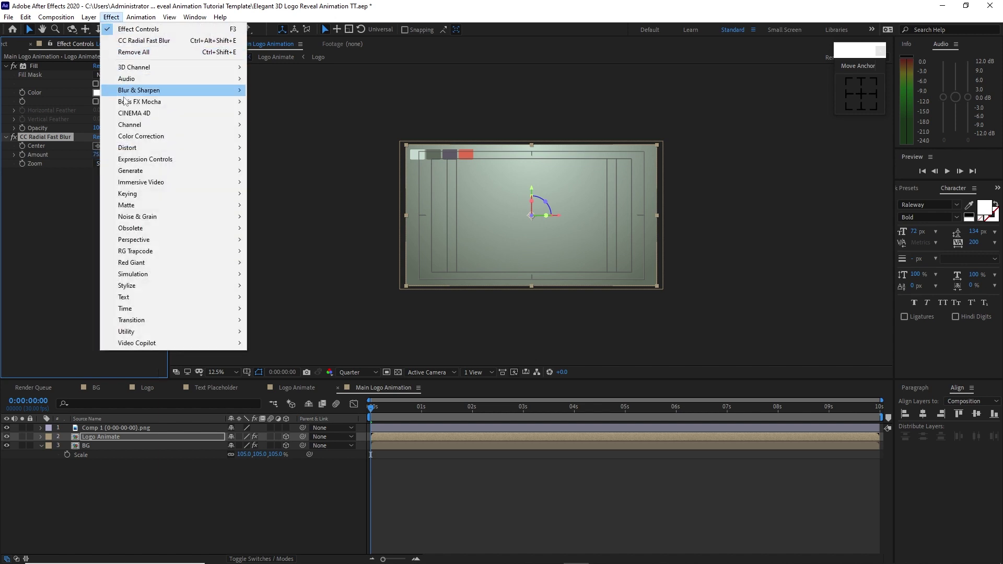
mouse_move(142, 173)
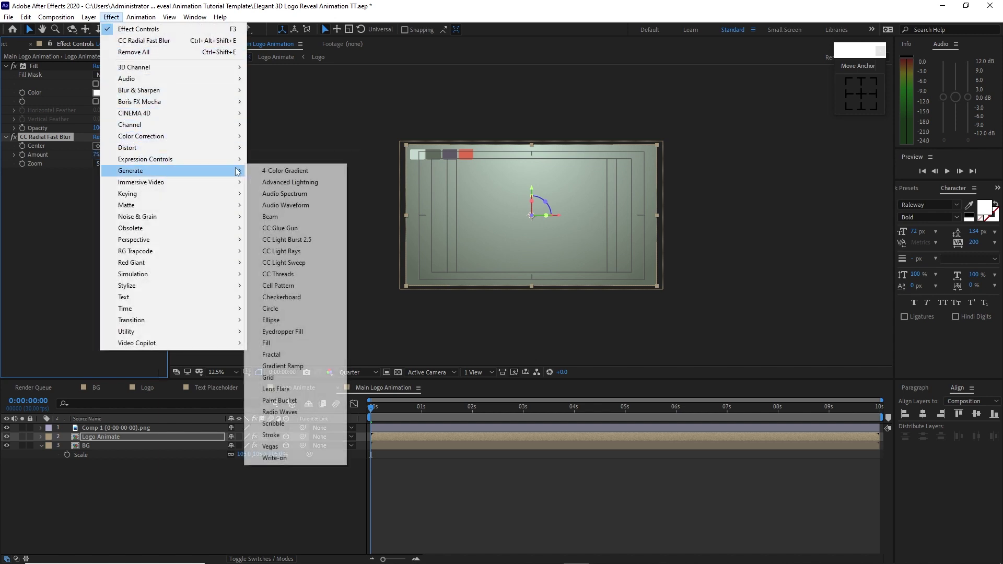
click(266, 343)
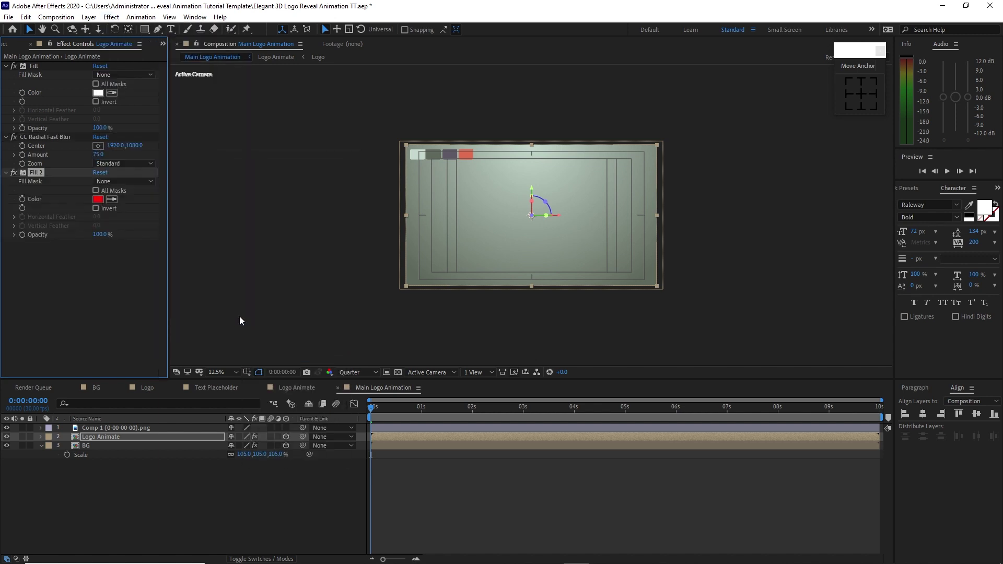
click(98, 199)
drag(99, 227, 70, 273)
click(326, 132)
drag(393, 412, 548, 411)
click(138, 437)
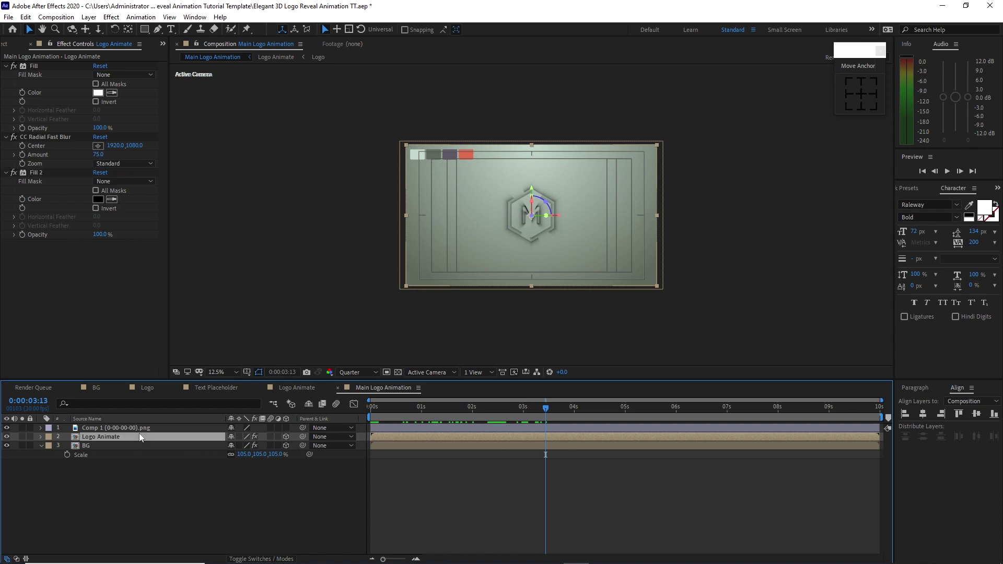
Duplicate Logo Animate and remove Fill 2 and CC Radial Fast Blur from the copy.
key(ctrl+d)
click(34, 171)
click(25, 17)
click(62, 134)
click(50, 138)
click(25, 17)
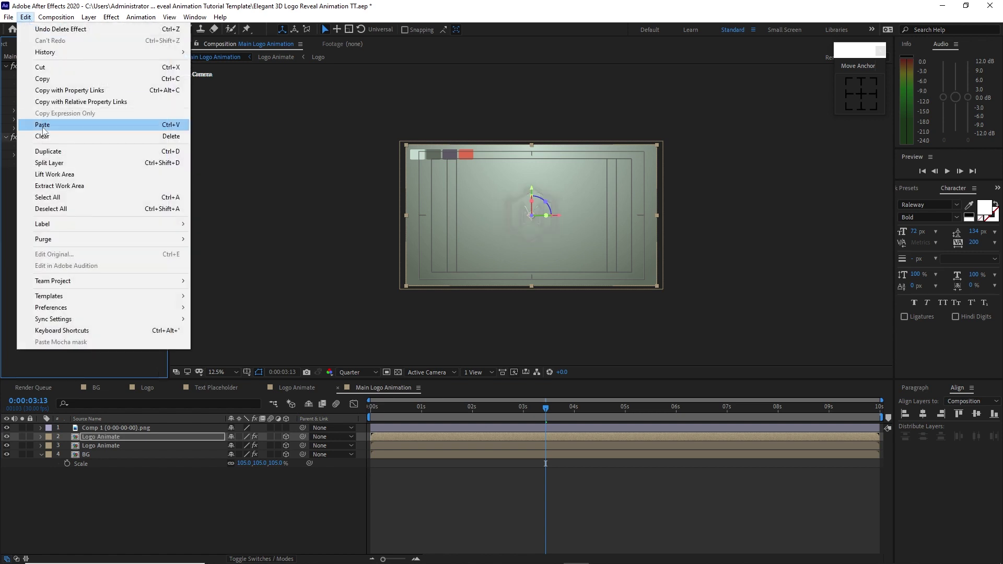
click(42, 135)
Sample the red swatch into the copy's Fill and add Brightness & Contrast at Brightness -100.
click(112, 93)
click(466, 154)
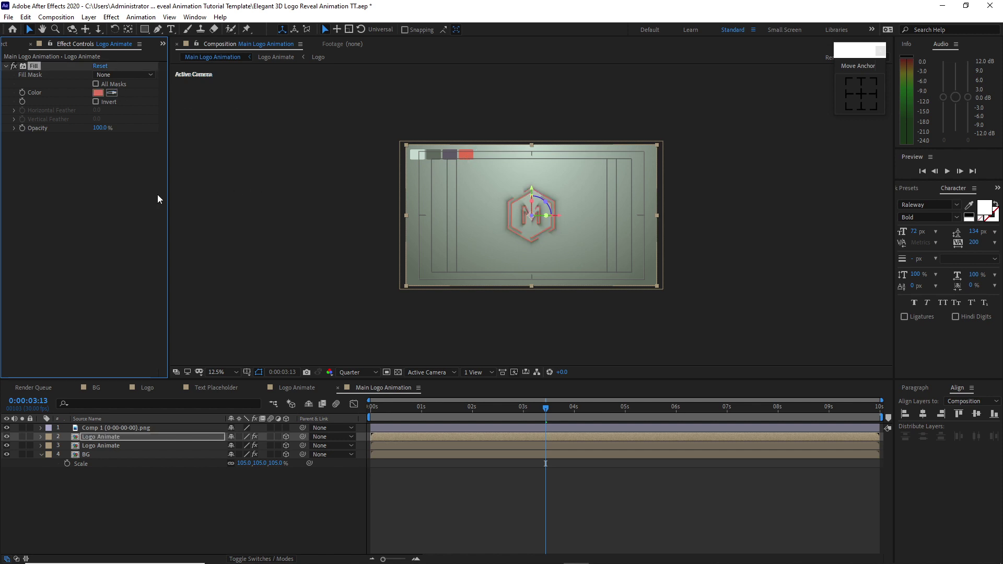
click(114, 18)
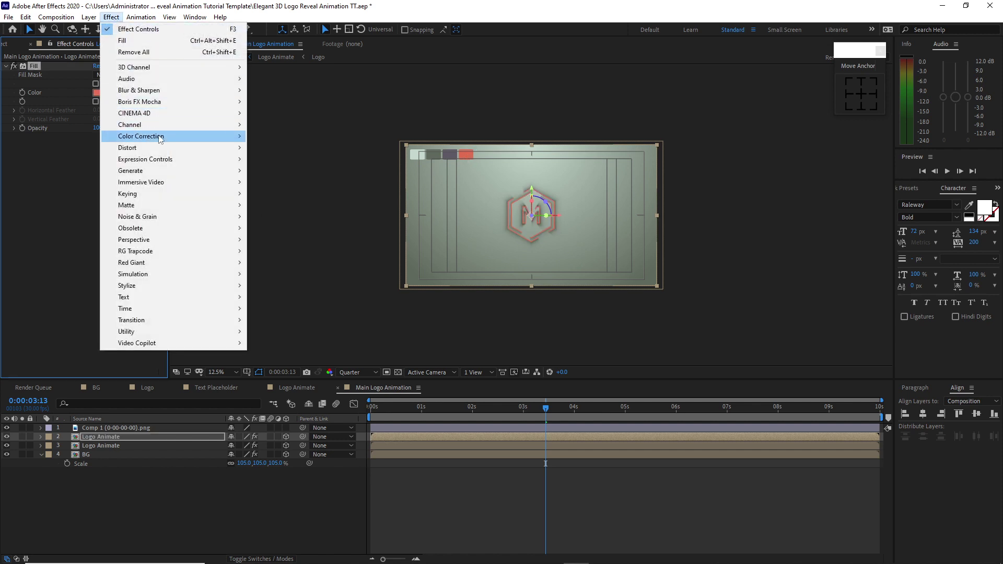
mouse_move(162, 137)
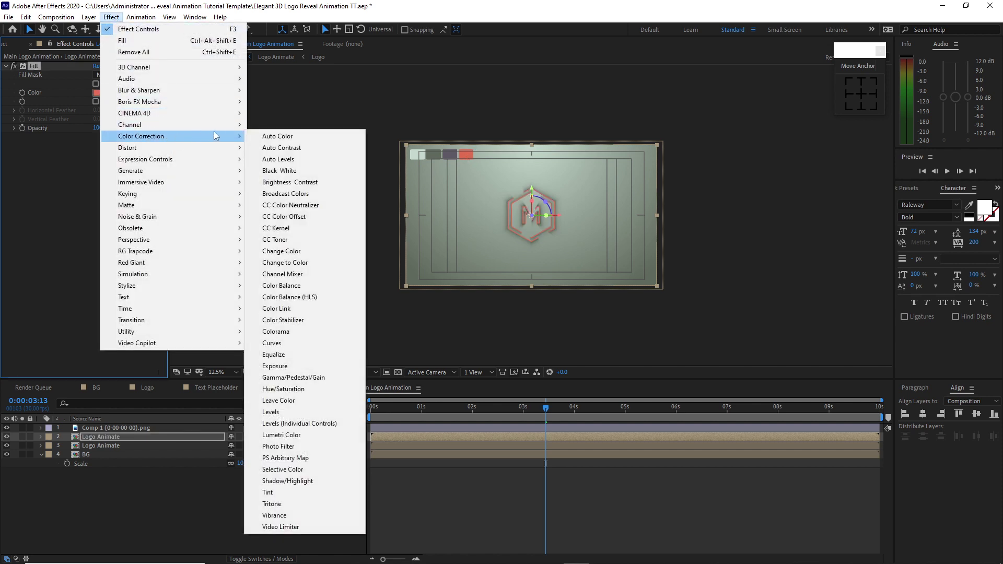
click(282, 183)
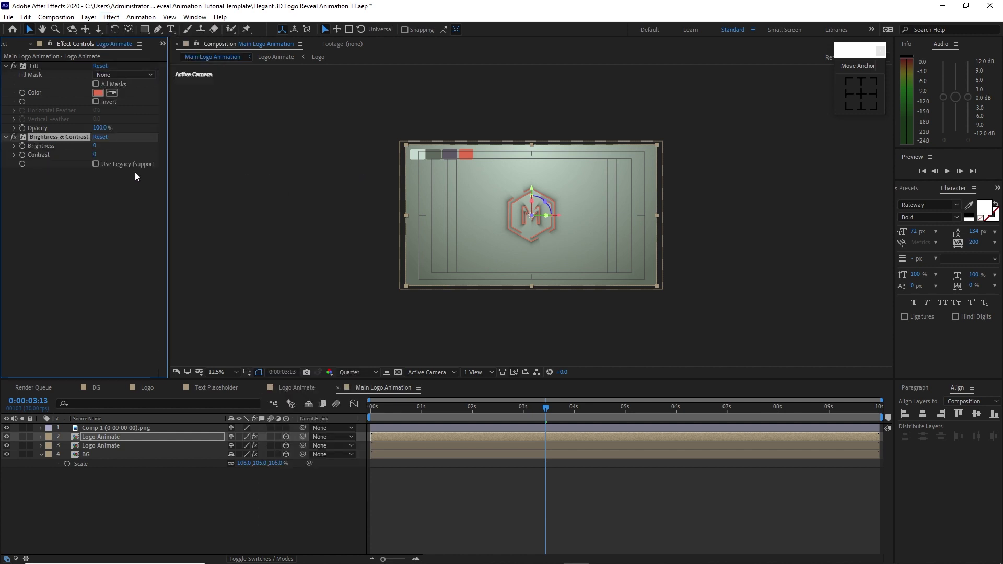
click(95, 146)
text(-100)
key(Return)
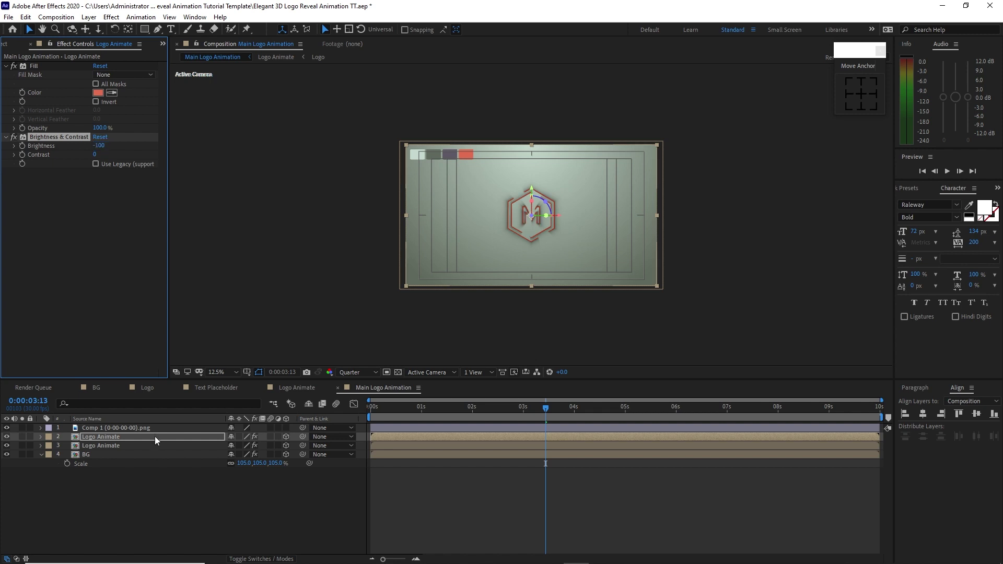
click(155, 437)
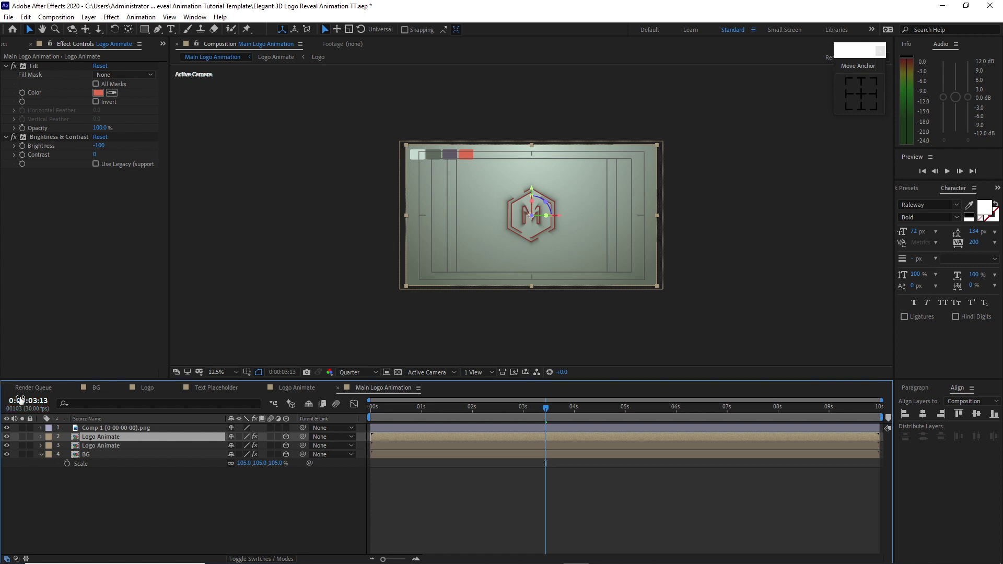
Duplicate the red Logo Animate layer repeatedly into a large stack and select all the copies.
key(ctrl+d)
key(ctrl+d)
key(ctrl+d)
key(ctrl+d)
key(ctrl+d)
key(ctrl+d)
key(ctrl+d)
key(ctrl+d)
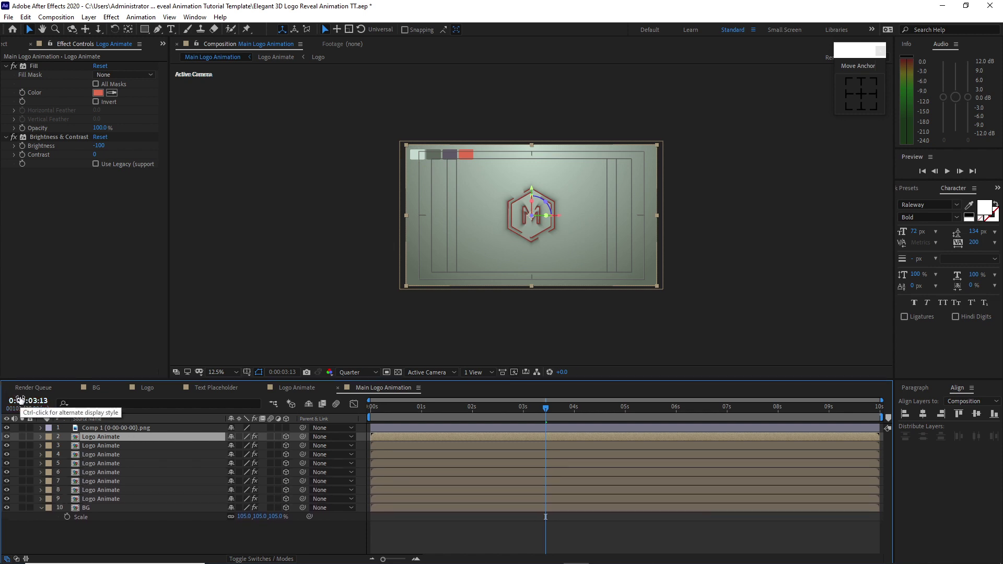
key(ctrl+d)
key(ctrl+d)
key(ctrl+d)
key(ctrl+d)
key(ctrl+d)
key(ctrl+d)
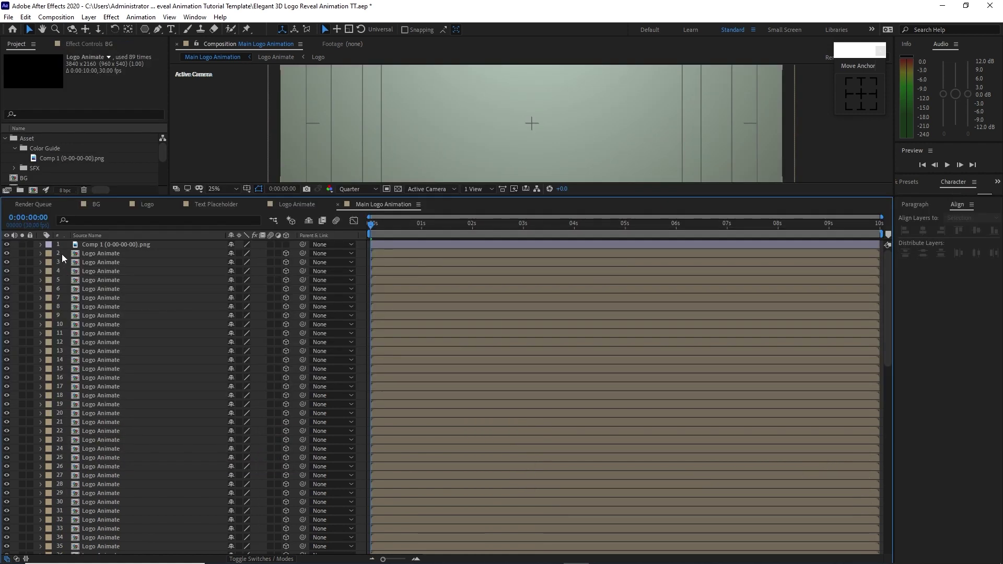
drag(62, 254, 142, 558)
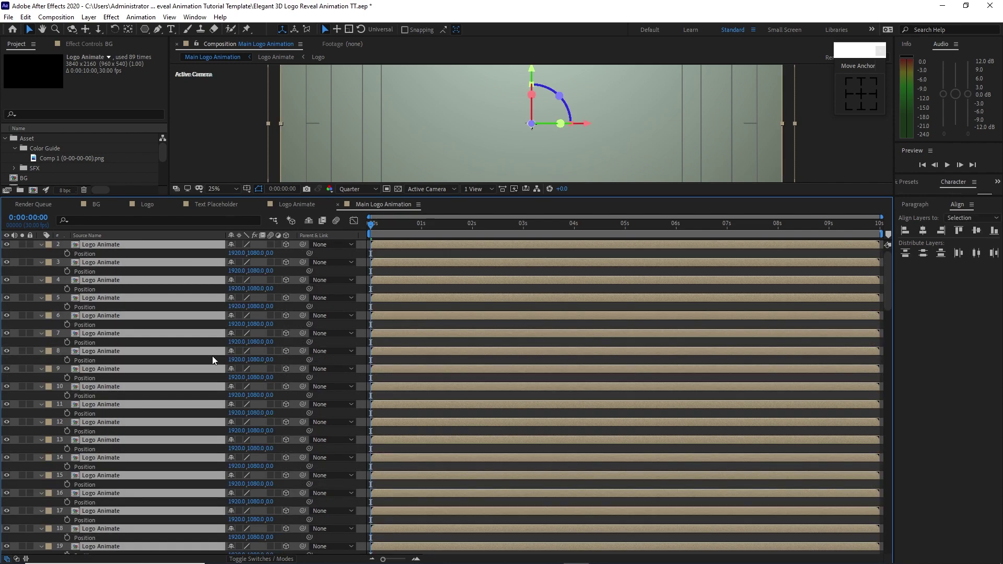
Show Position on the copies and set successive Z values 2, 4, 6 up to 48.
key(p)
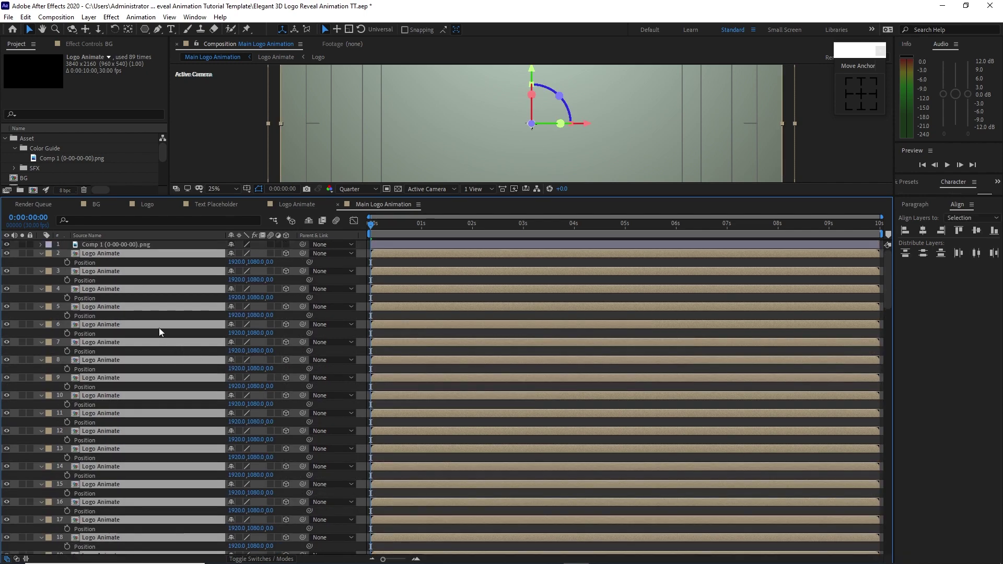
click(127, 264)
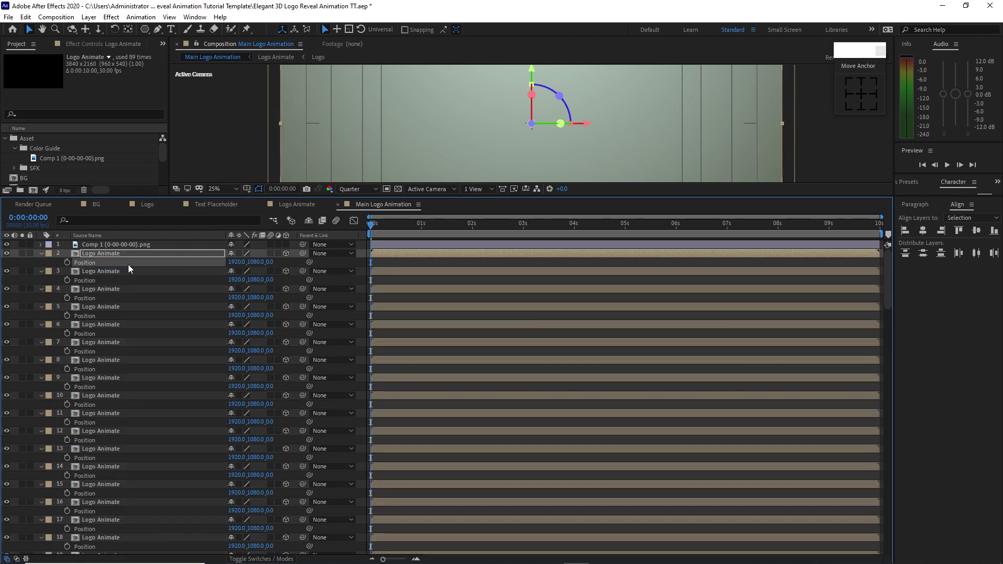
click(194, 274)
click(271, 280)
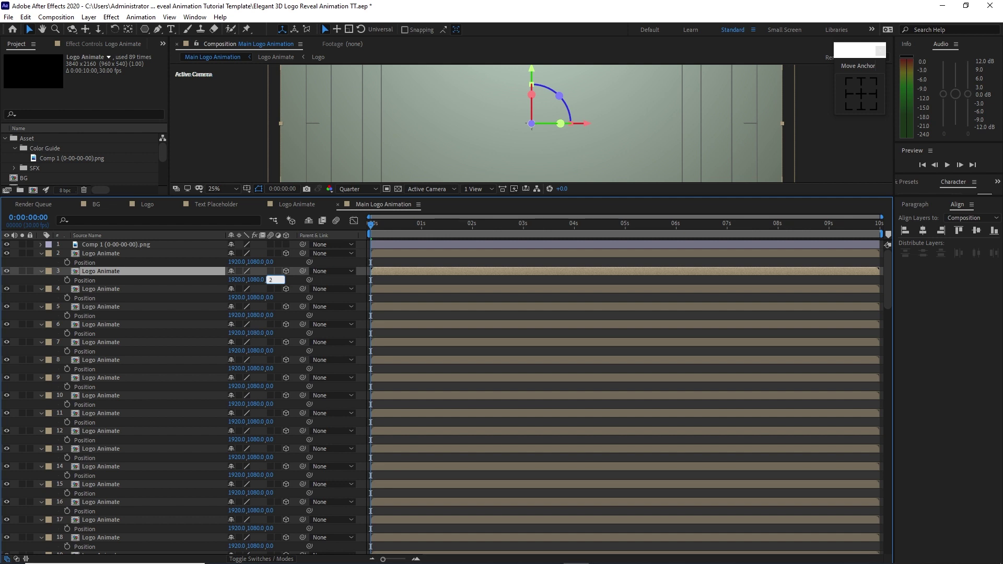
key(Return)
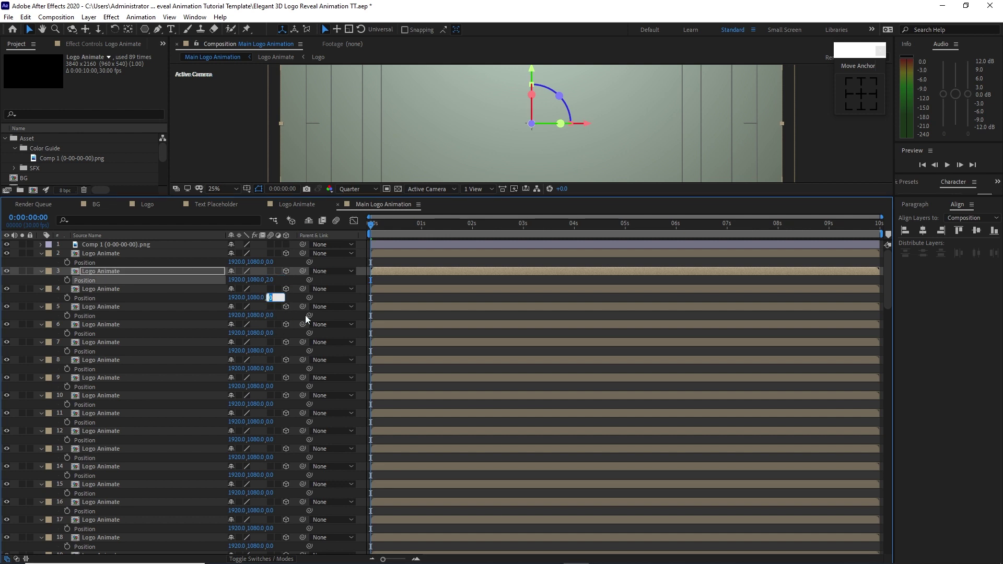
text(4)
key(Return)
click(269, 315)
text(6)
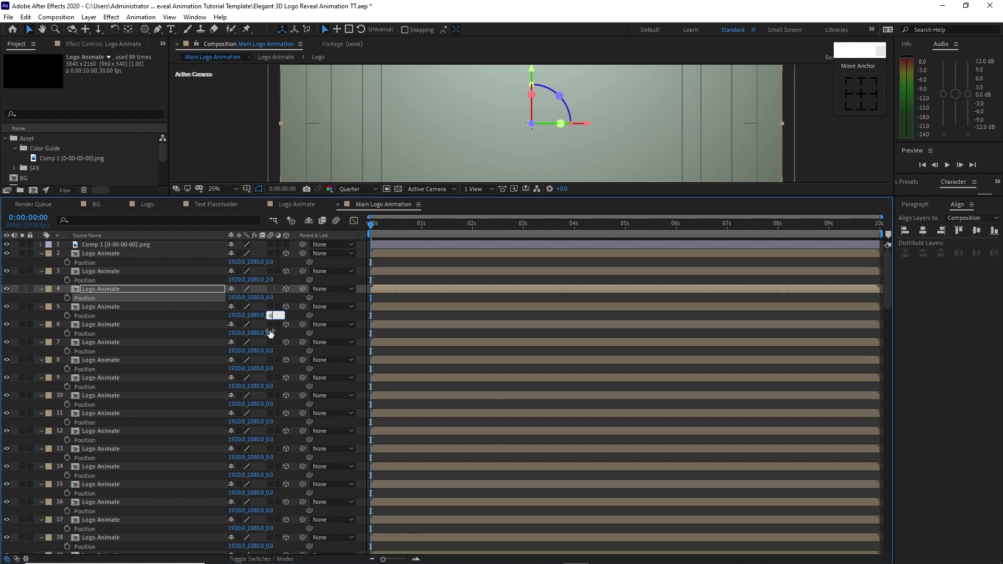
key(Return)
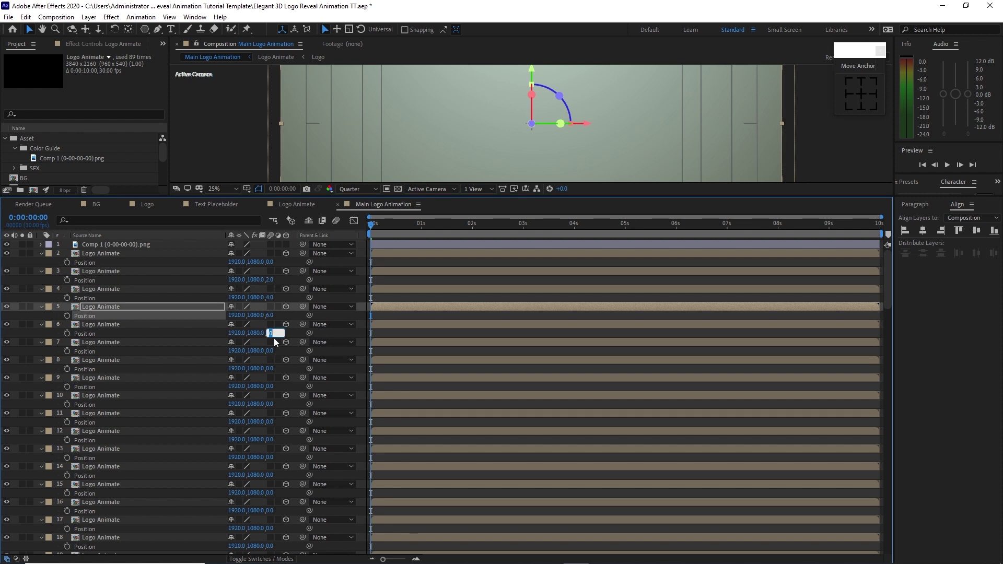
text(8)
key(Tab)
key(Tab)
key(Tab)
text(10)
key(Tab)
key(Tab)
key(Tab)
text(12)
key(Tab)
key(Tab)
key(Tab)
text(14)
key(Tab)
key(Tab)
key(Tab)
text(16			18			20			22			24			26			28			30			32			34			36			38			40			42)
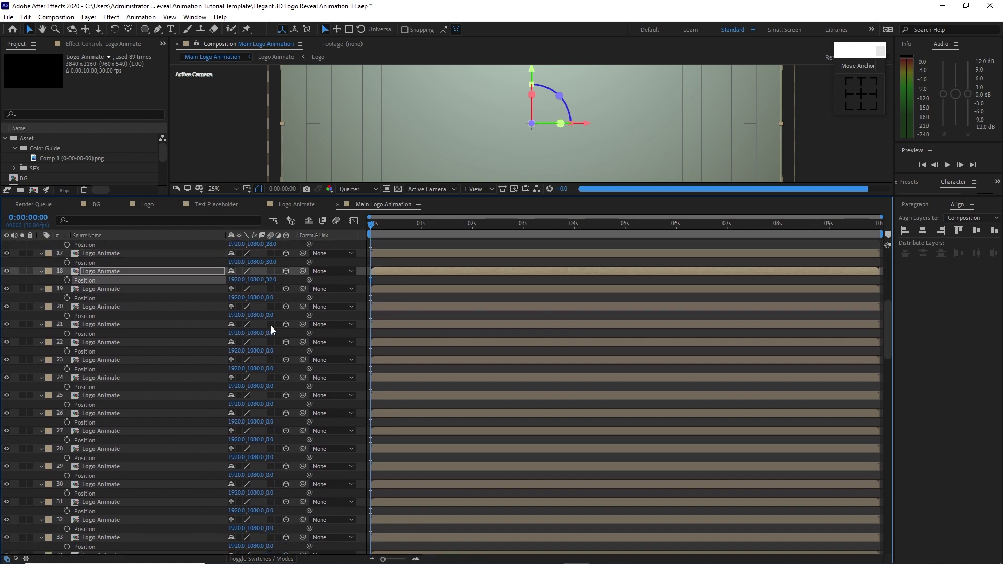
text(			4)
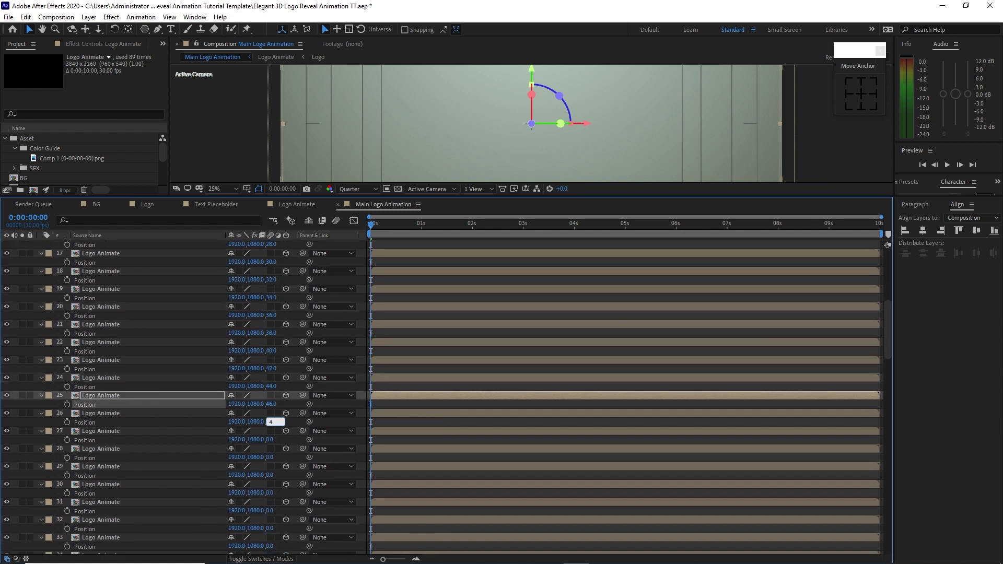
text(4			46			48			50			52			54			56			58			60			62			64			66			68			70			72)
Continue stepping the layers' Z positions by 2, from 74 up to about 170.
scroll(265, 318, down, 5)
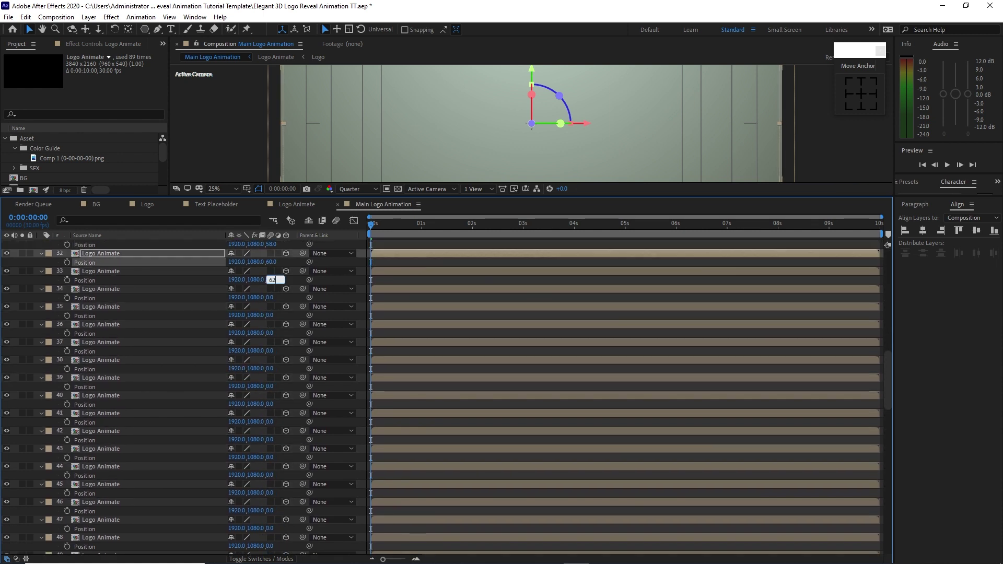
text(74			76			78			80			82			84			86			)
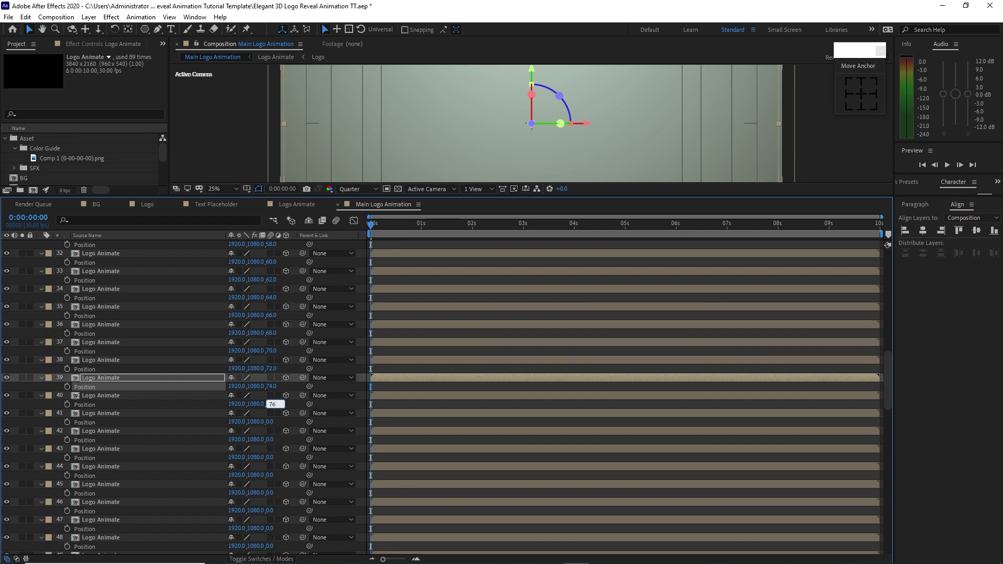
text(88			90			92			94			96			98			9)
scroll(184, 345, down, 4)
key(BackSpace)
text(100			102			104			106			108			110			112			11)
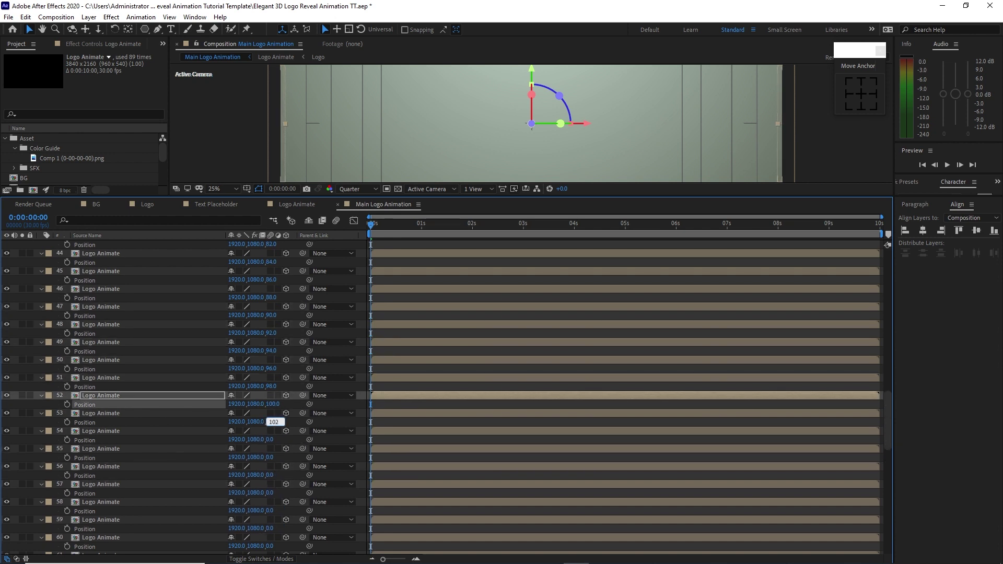
text(4			116			118			120			122			124			1)
scroll(332, 440, down, 4)
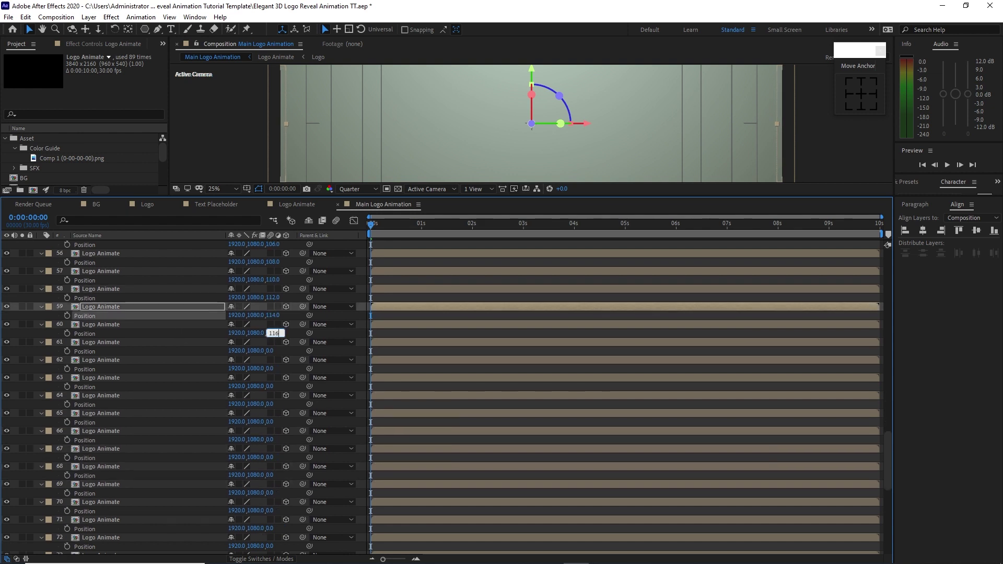
text(26			128			130			132			134			136			138)
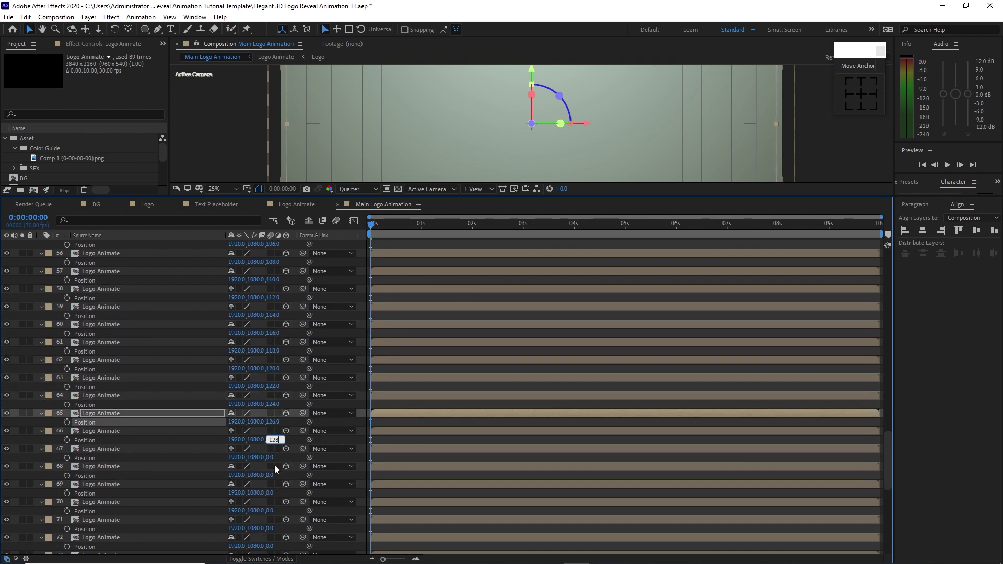
scroll(275, 278, down, 4)
text(1)
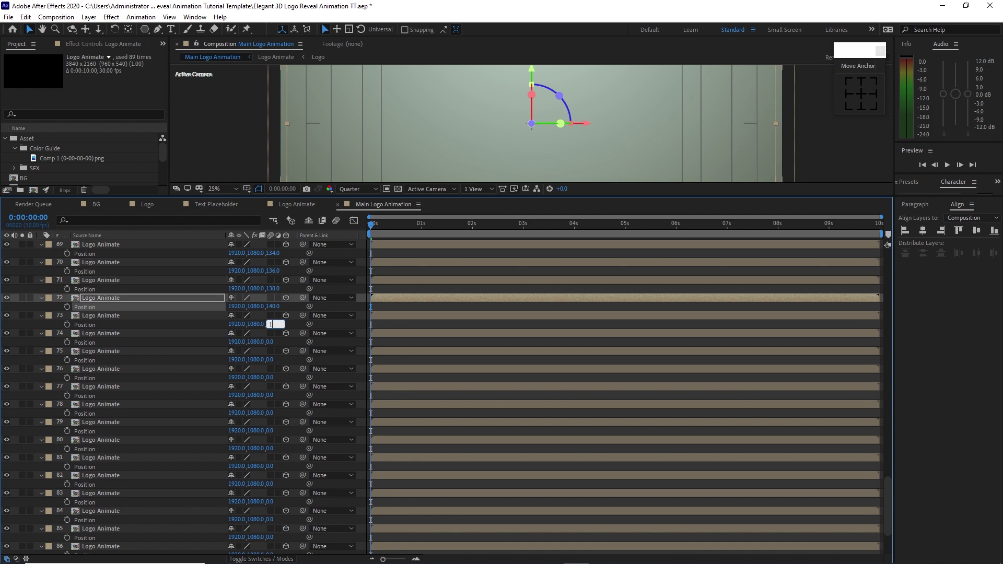
text(40			142			144			146			148			150			152			154			156			158			160			162			164			166)
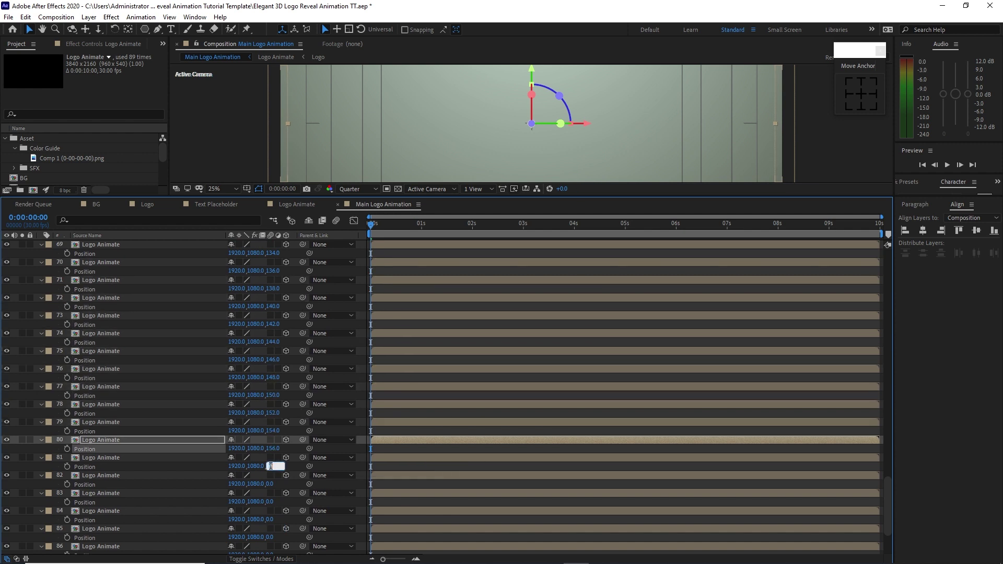
scroll(271, 463, down, 2)
text(168			162			164			168			170)
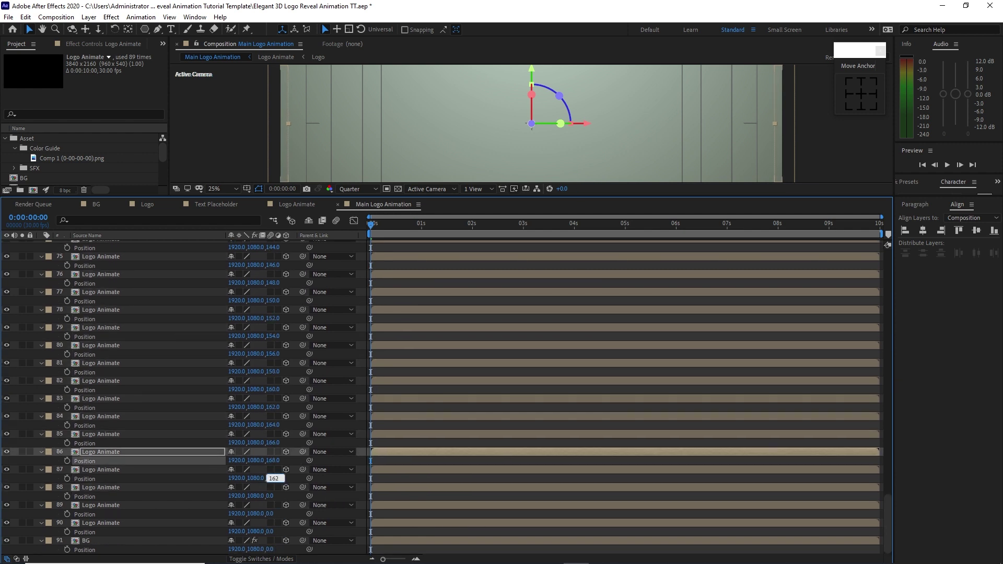
Duplicate layer 90 for more copies, give them Z 172 to 182, and select all layers.
click(158, 522)
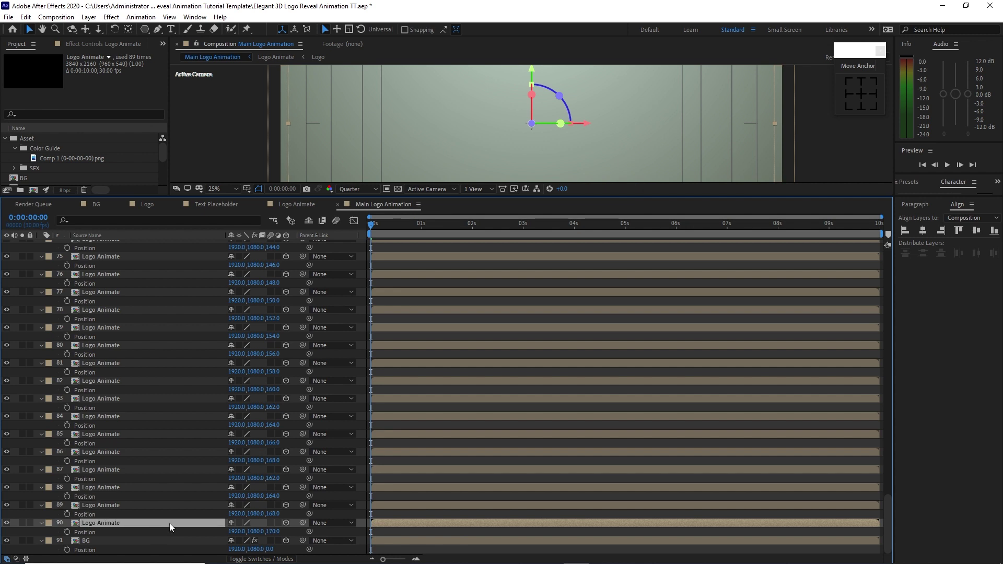
key(ctrl+d)
key(ctrl+d)
key(ctrl+d)
key(ctrl+d)
key(ctrl+d)
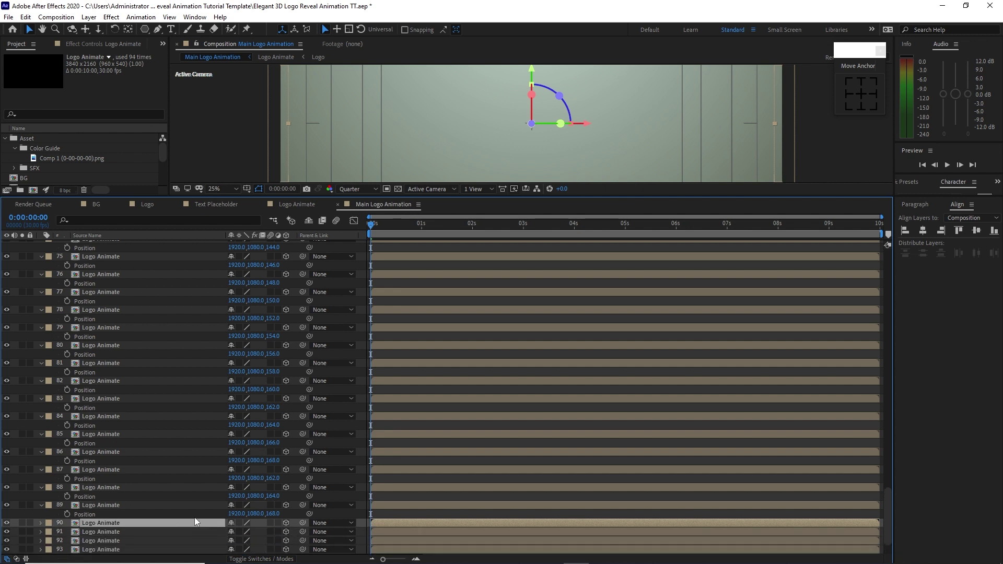
scroll(143, 461, down, 1)
click(273, 505)
text(1)
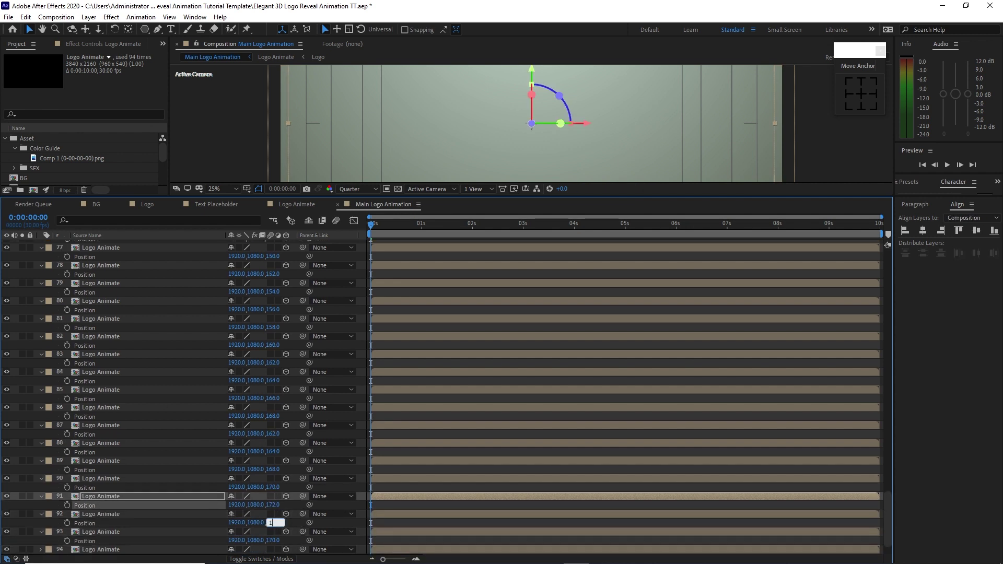
text(72			174			176			178			)
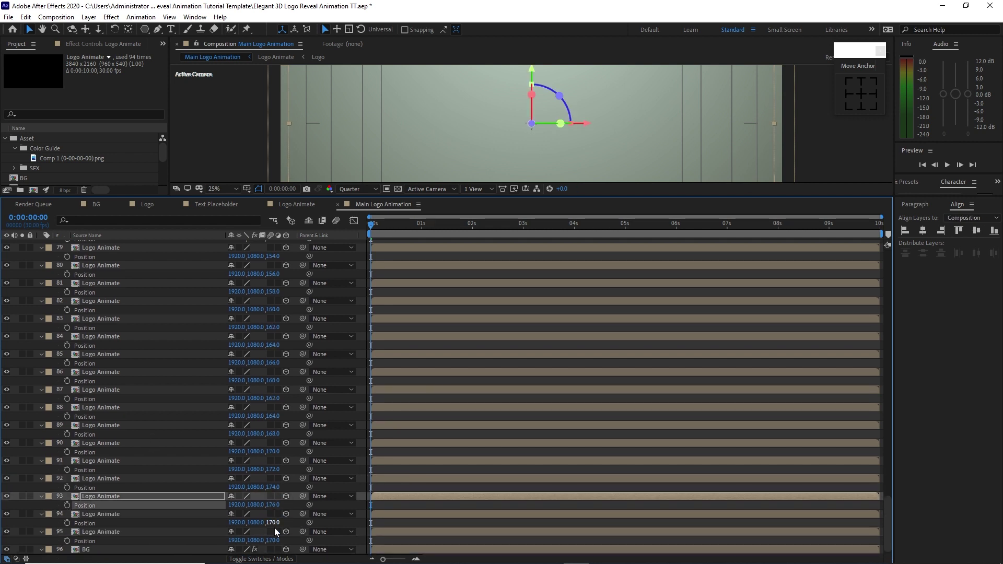
text(180			)
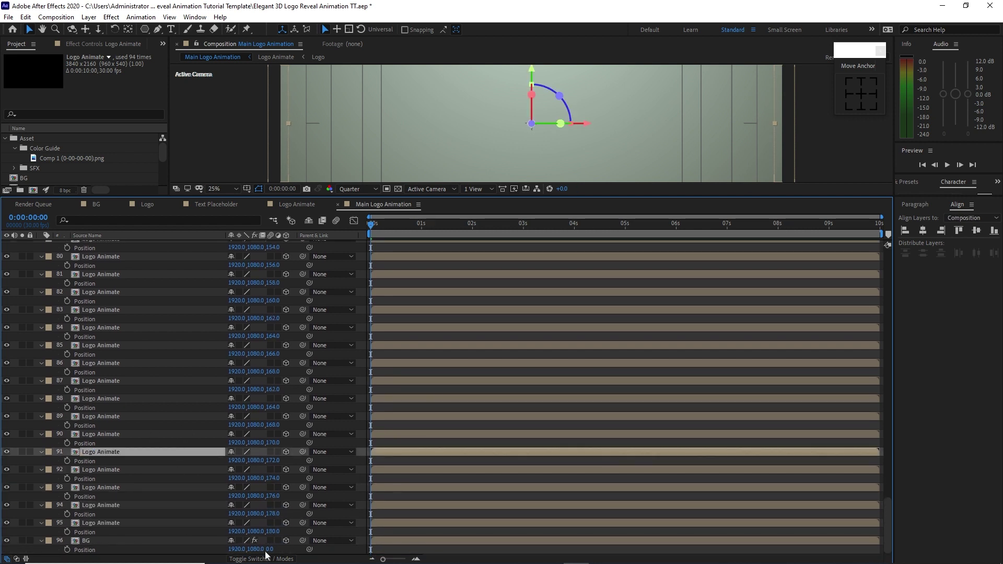
text(182)
click(193, 497)
scroll(194, 496, up, 10)
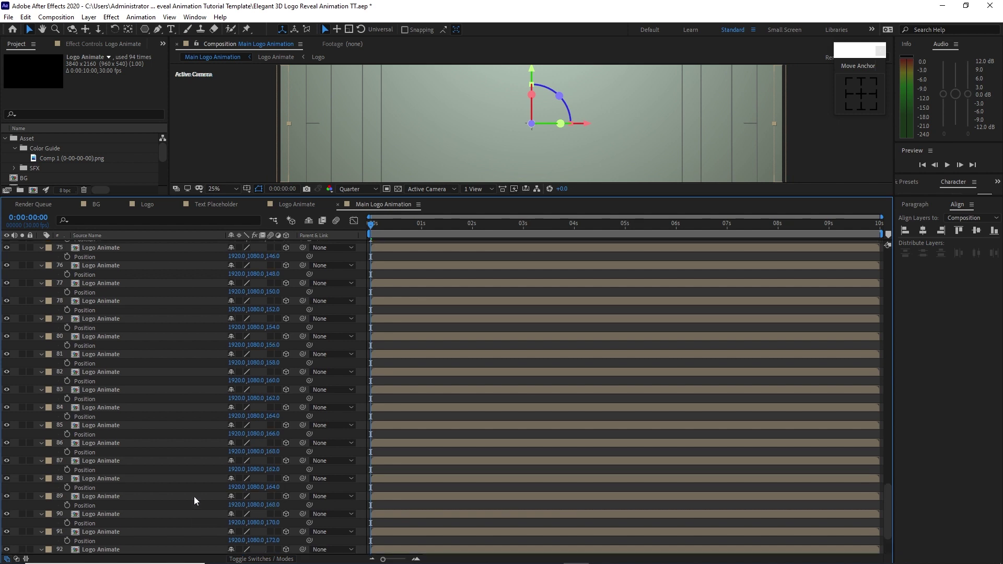
scroll(193, 497, up, 12)
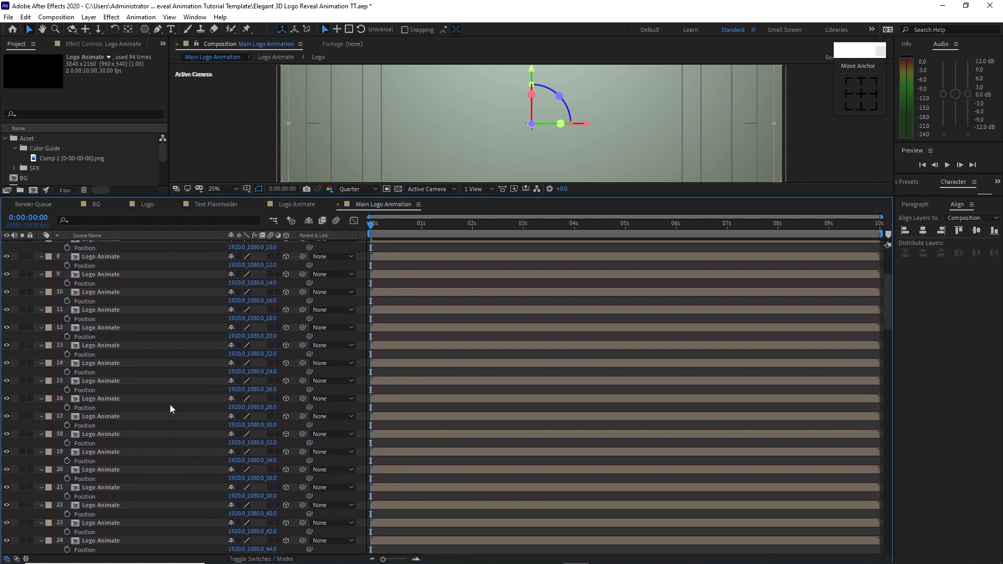
drag(66, 256, 75, 548)
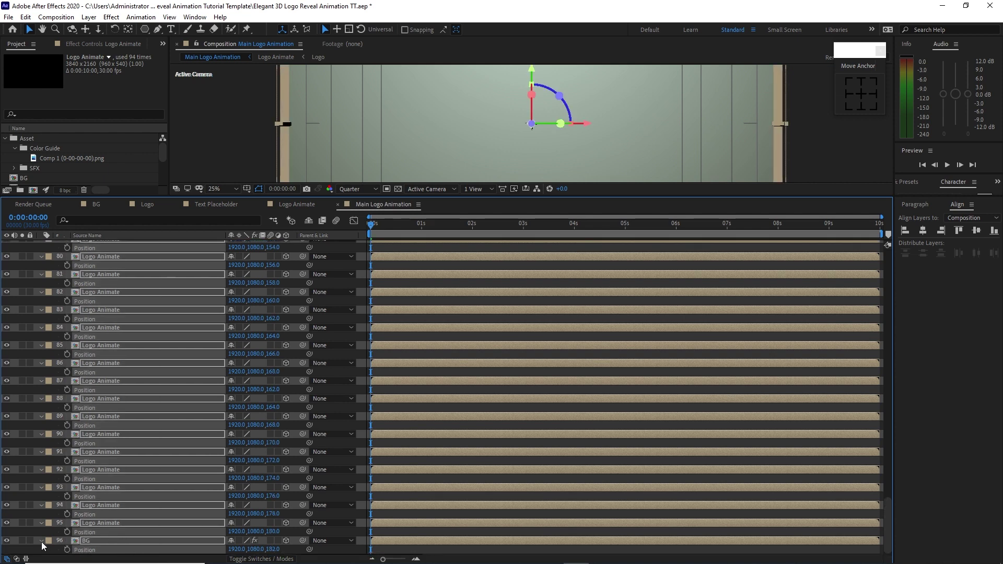
Select the top Logo Animate layer and clear its Fill effect.
key(p)
scroll(124, 366, up, 15)
click(123, 246)
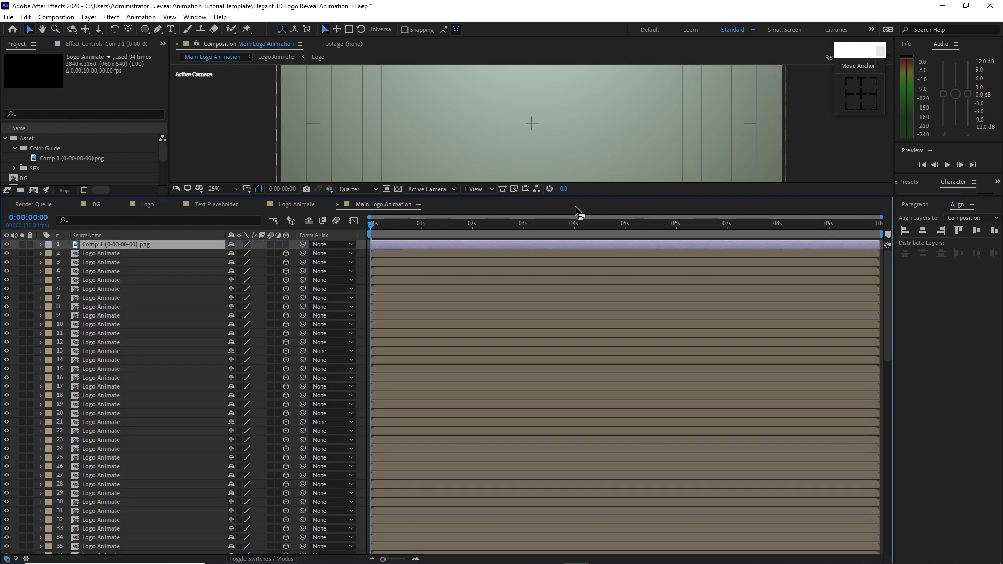
drag(585, 198, 614, 382)
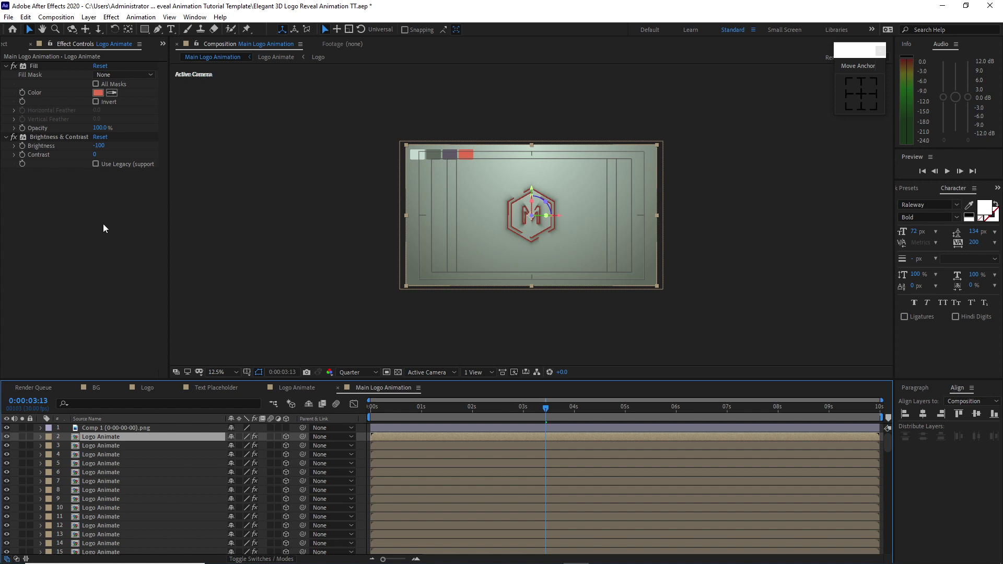
click(31, 66)
click(25, 17)
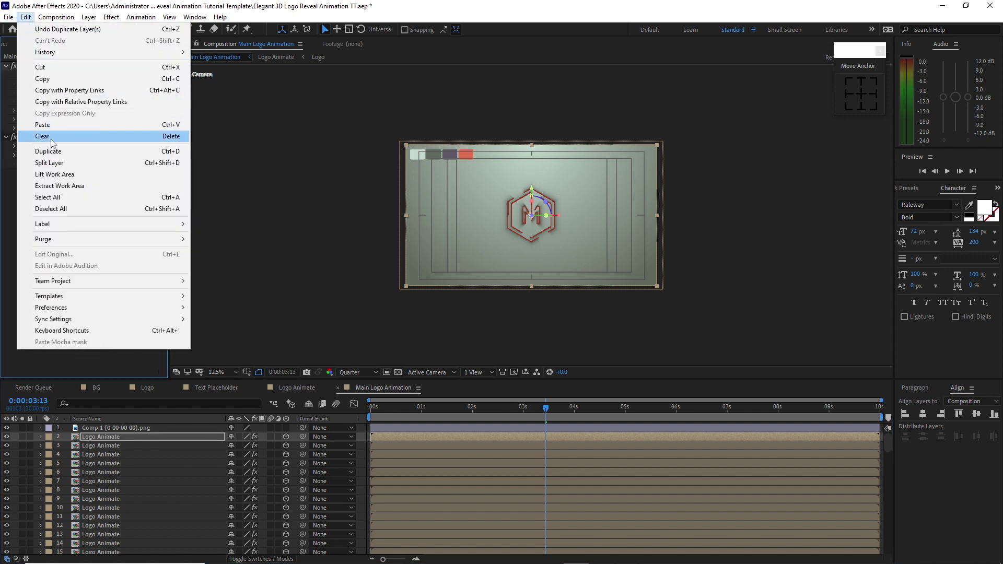
click(37, 132)
Set Brightness & Contrast brightness to 0 so the M logo shows red at 7 seconds.
drag(550, 407, 349, 409)
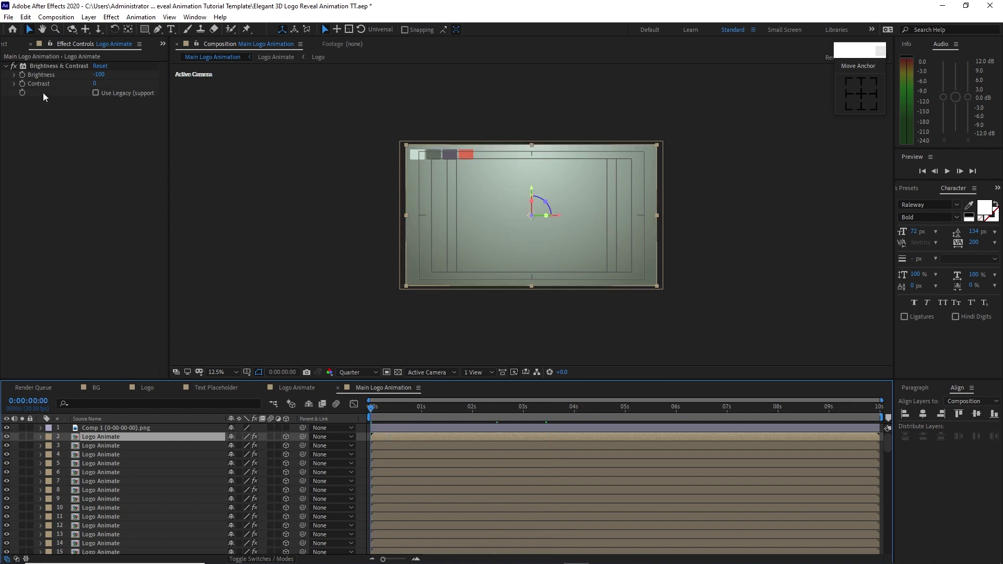
click(81, 85)
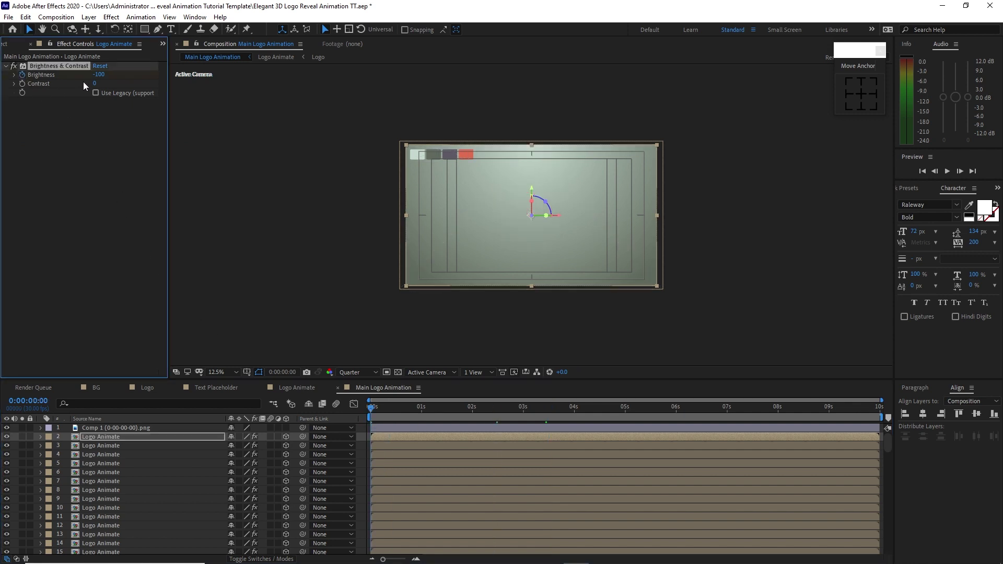
click(98, 75)
text(15)
click(728, 413)
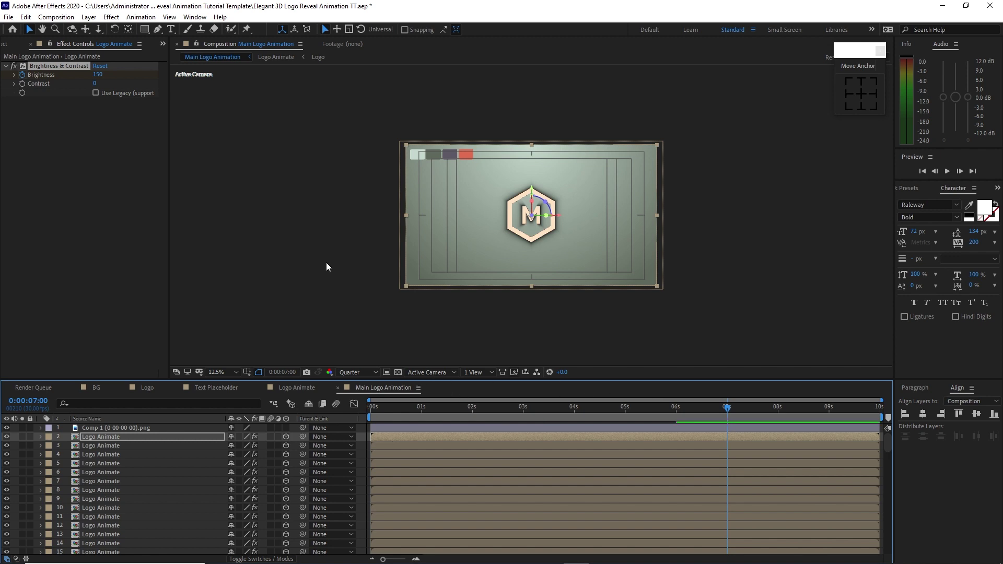
click(97, 75)
text(-15)
key(Return)
text(0)
click(130, 180)
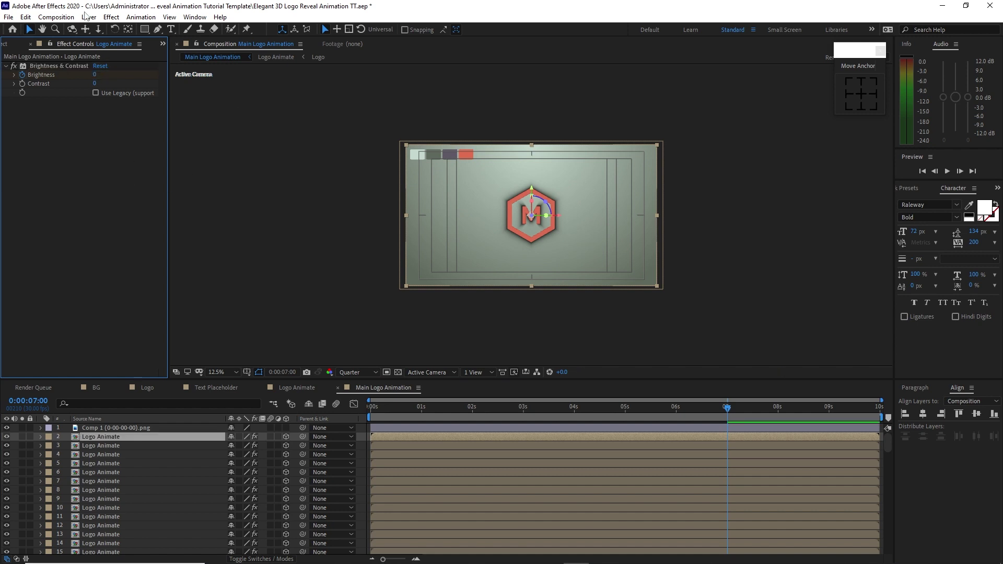
click(111, 16)
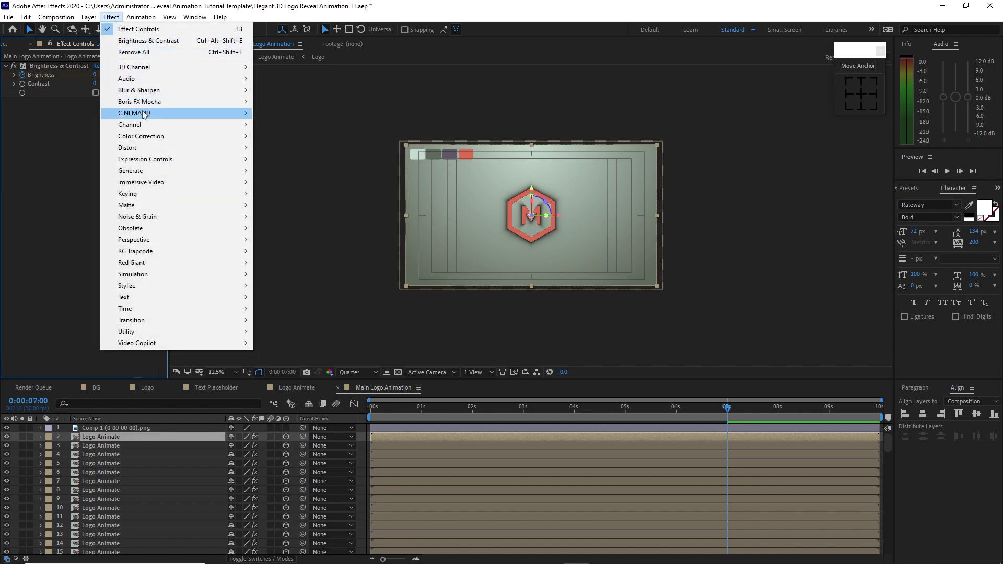
Add a Bevel Alpha effect and move it above Brightness & Contrast.
mouse_move(183, 240)
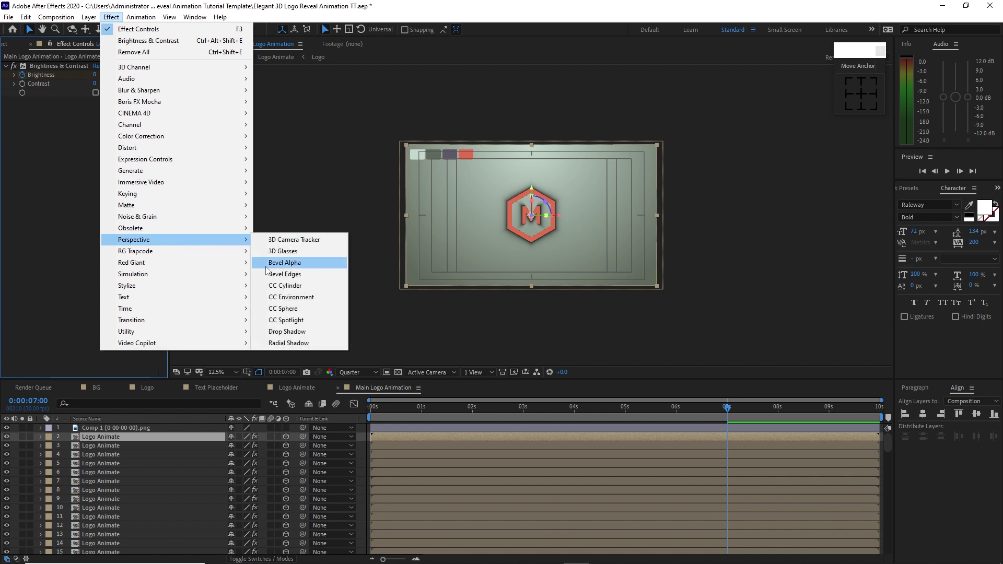
click(265, 264)
drag(36, 102, 33, 63)
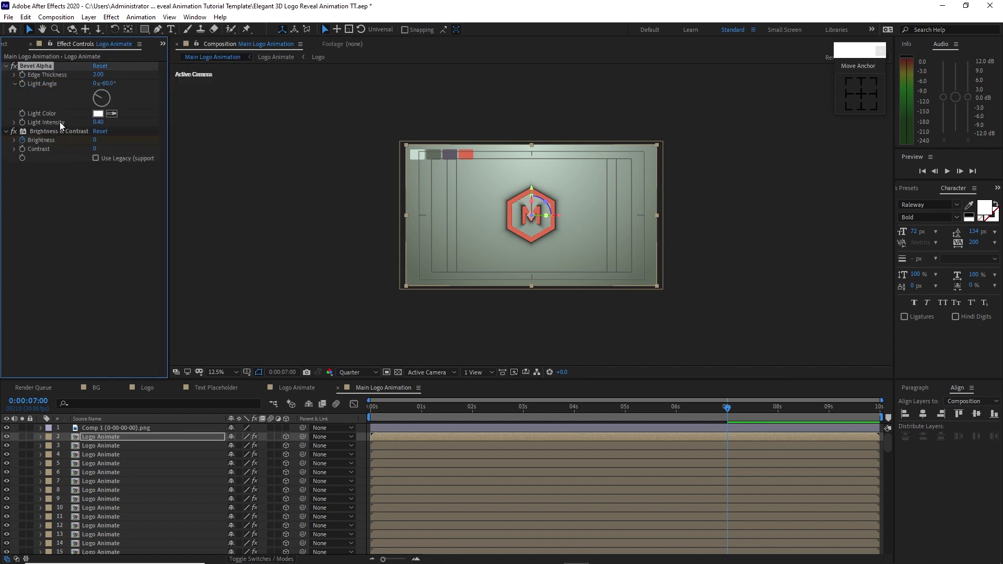
Set bevel edge thickness 1.00 and light angle -57°, and enable Use Legacy on Brightness & Contrast.
click(98, 74)
text(1)
key(Tab)
key(Tab)
text(-57)
click(99, 198)
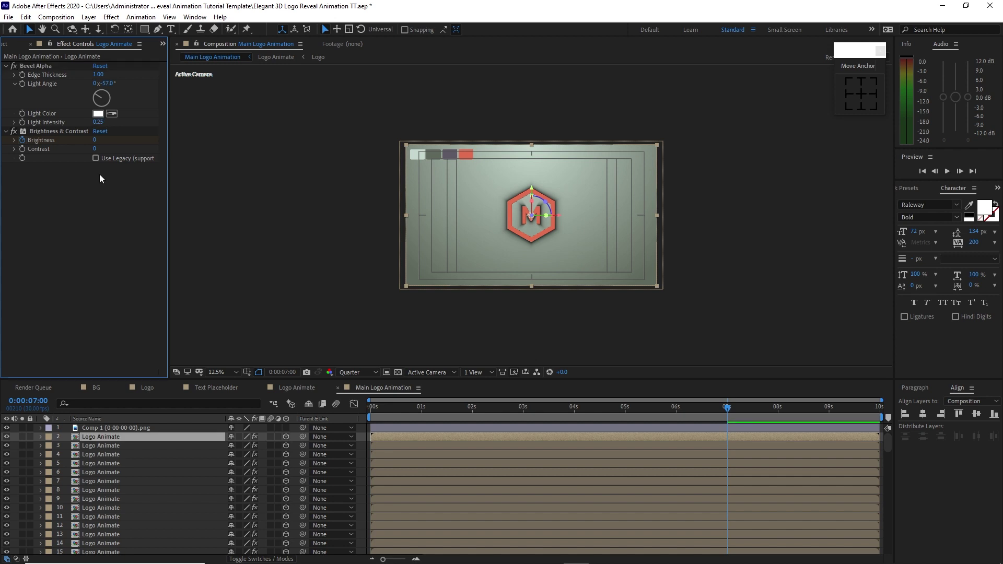
click(96, 158)
click(7, 44)
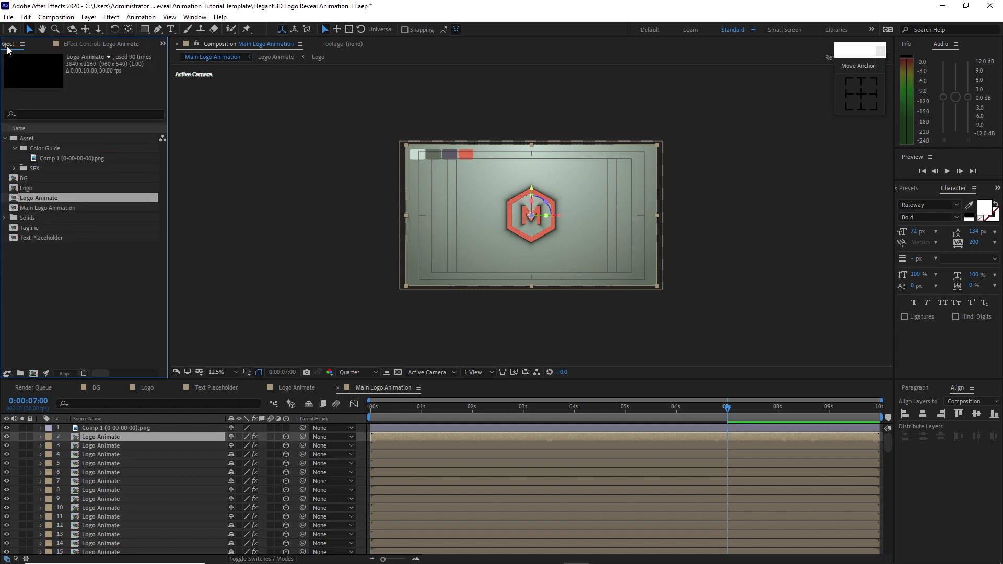
Drag Text Placeholder in as layer 2 and trim its start to 0:00:03:15.
drag(61, 237, 105, 436)
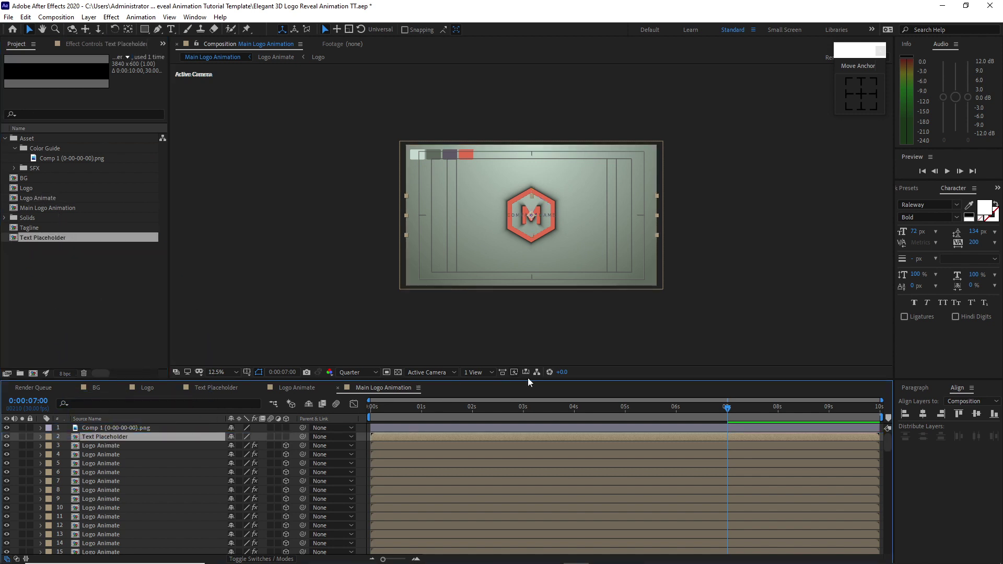
click(538, 407)
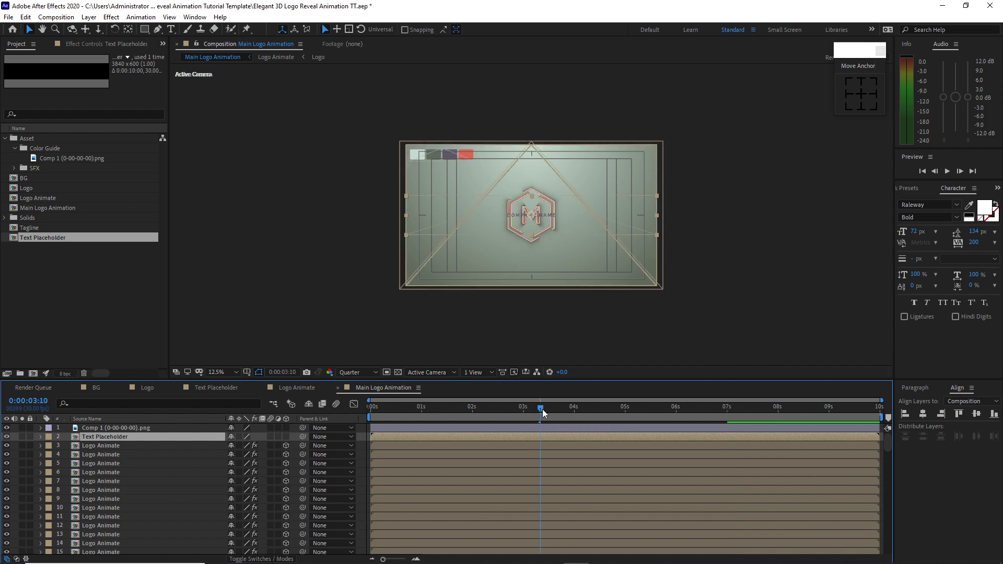
drag(543, 409, 549, 416)
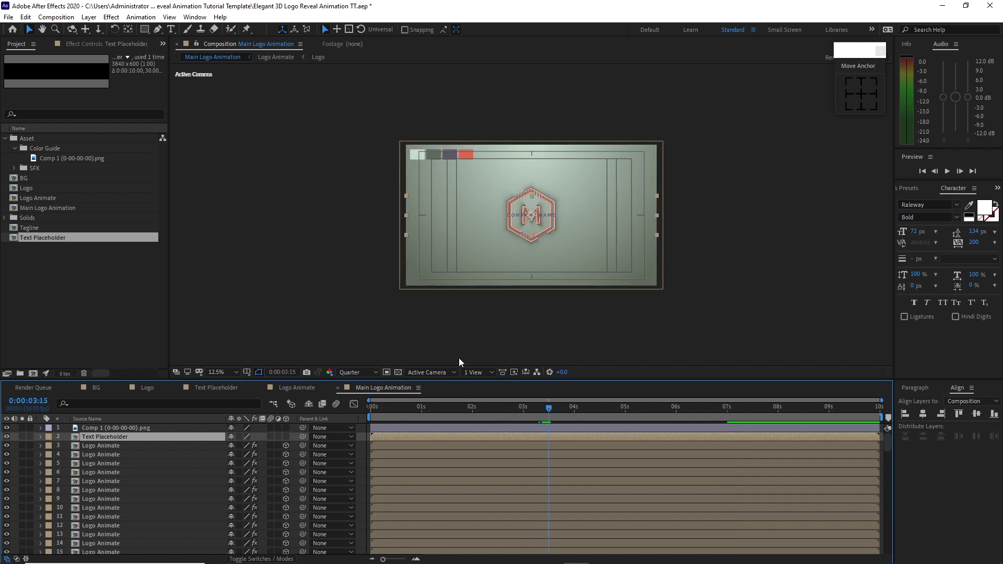
key(alt+bracketleft)
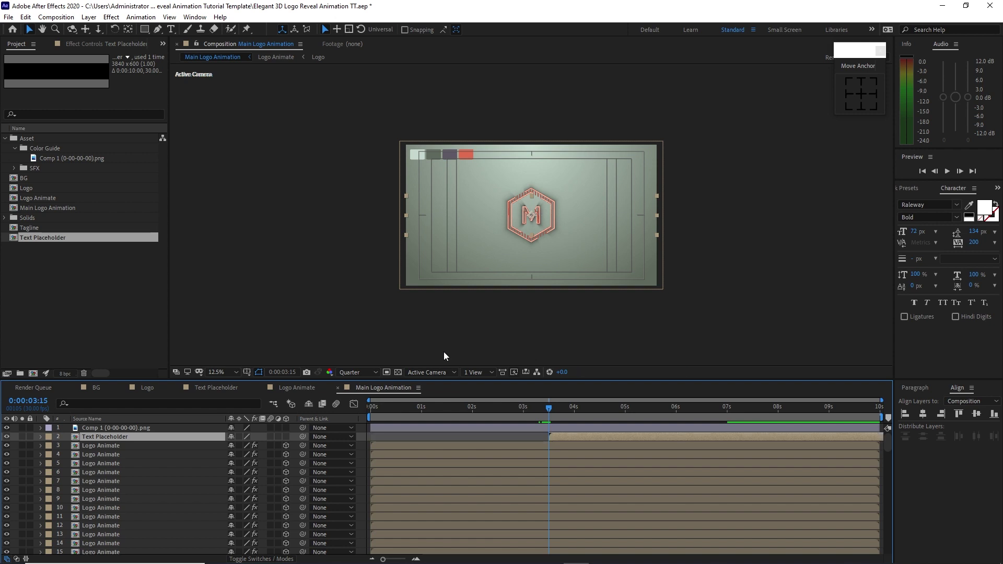
click(243, 157)
click(111, 17)
Add a Fill effect to Text Placeholder using the palette's salmon red swatch.
mouse_move(171, 171)
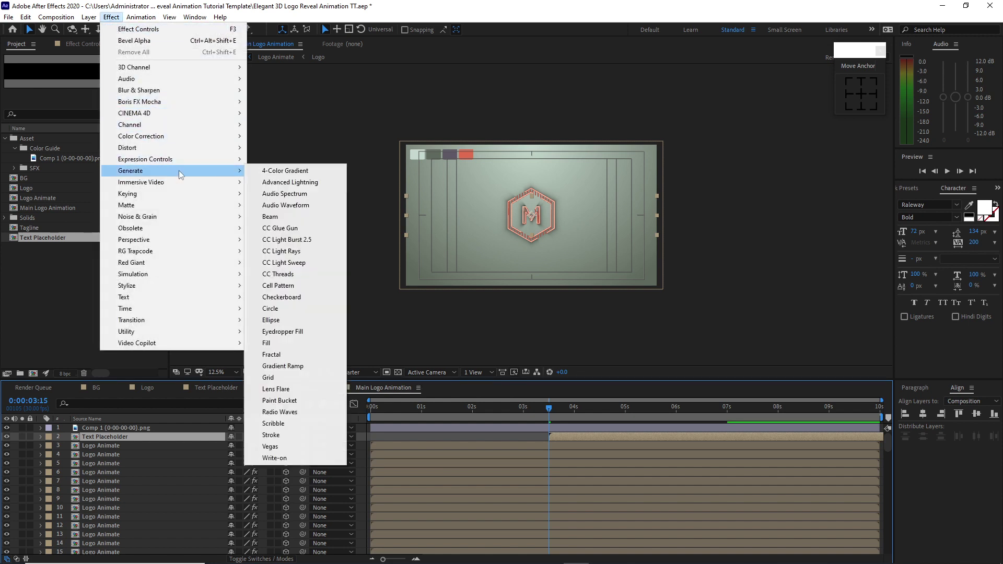
click(293, 342)
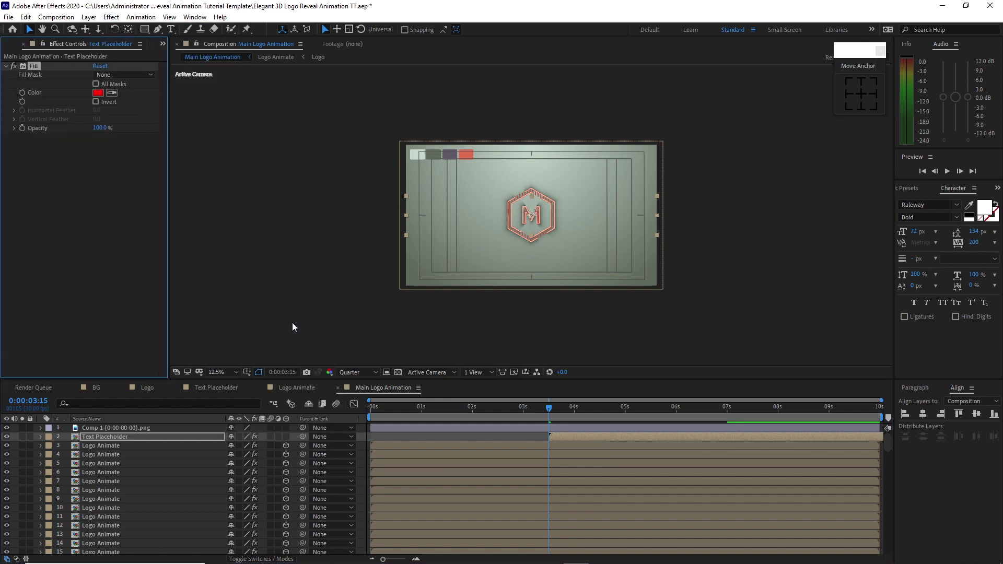
click(112, 93)
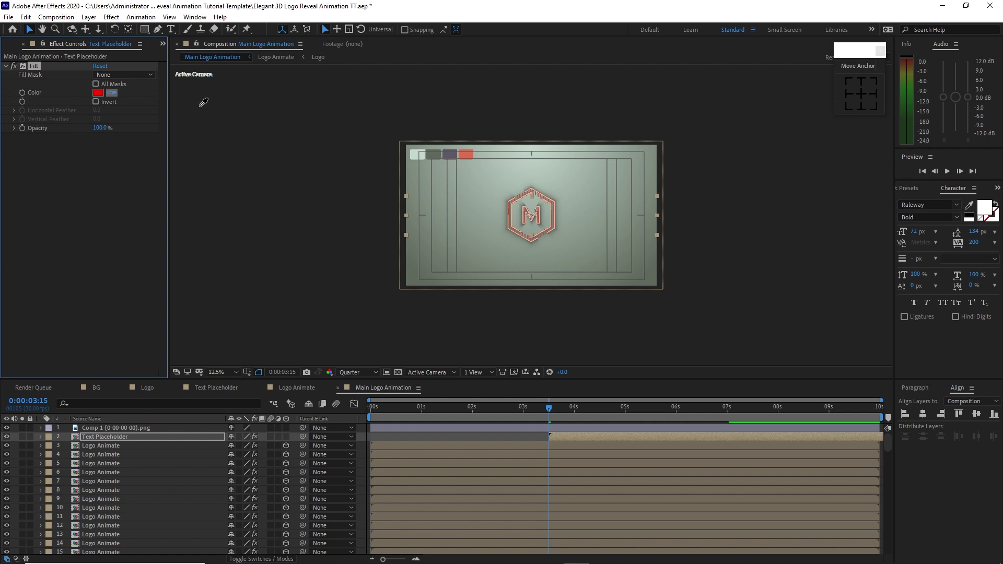
click(466, 154)
Add Brightness & Contrast with brightness -25 and Use Legacy enabled.
click(111, 17)
mouse_move(218, 136)
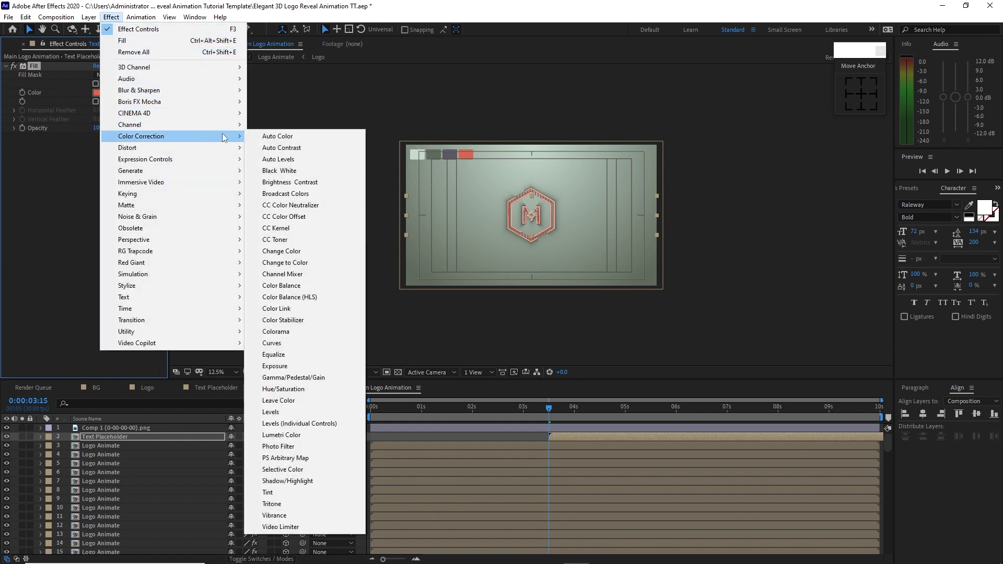
click(274, 183)
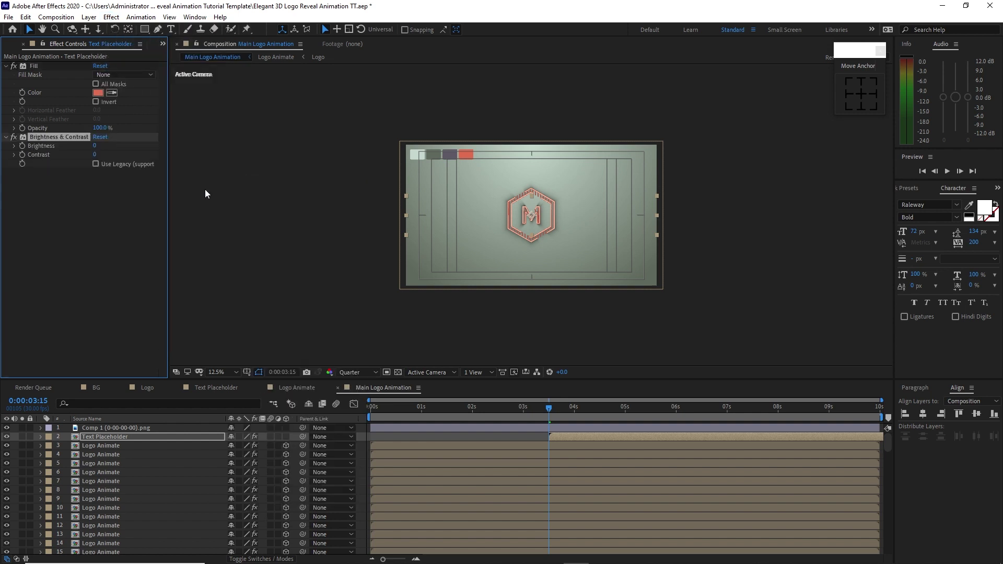
click(96, 146)
text(-2)
click(94, 165)
click(111, 16)
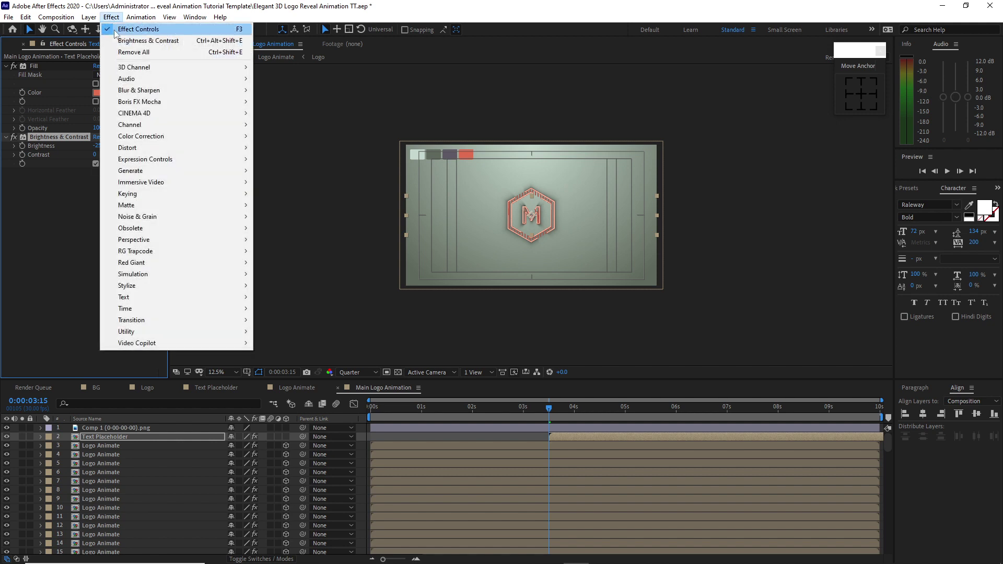
Add CC Radial Fast Blur and keyframe its Amount at 80 at 6 seconds.
mouse_move(236, 92)
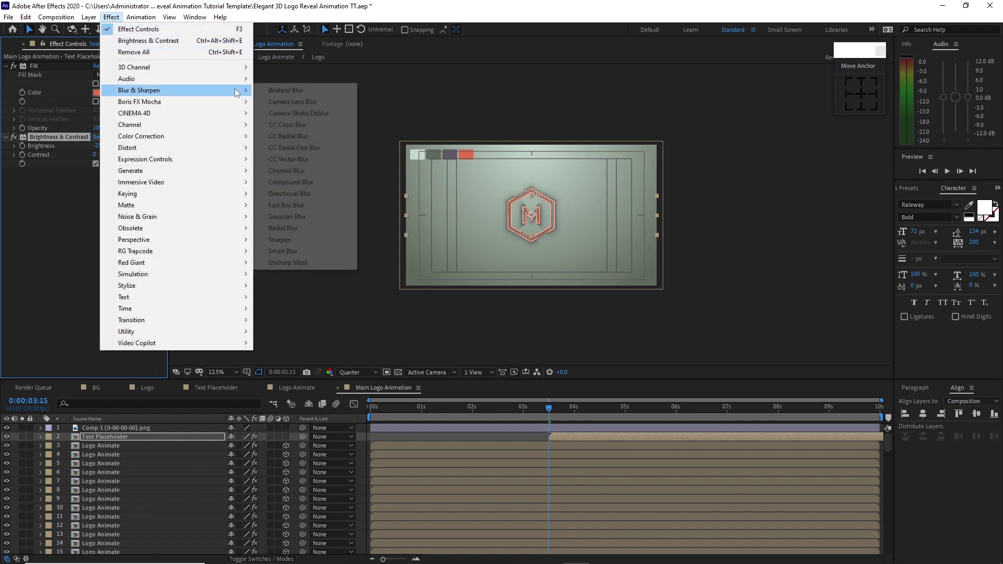
click(277, 148)
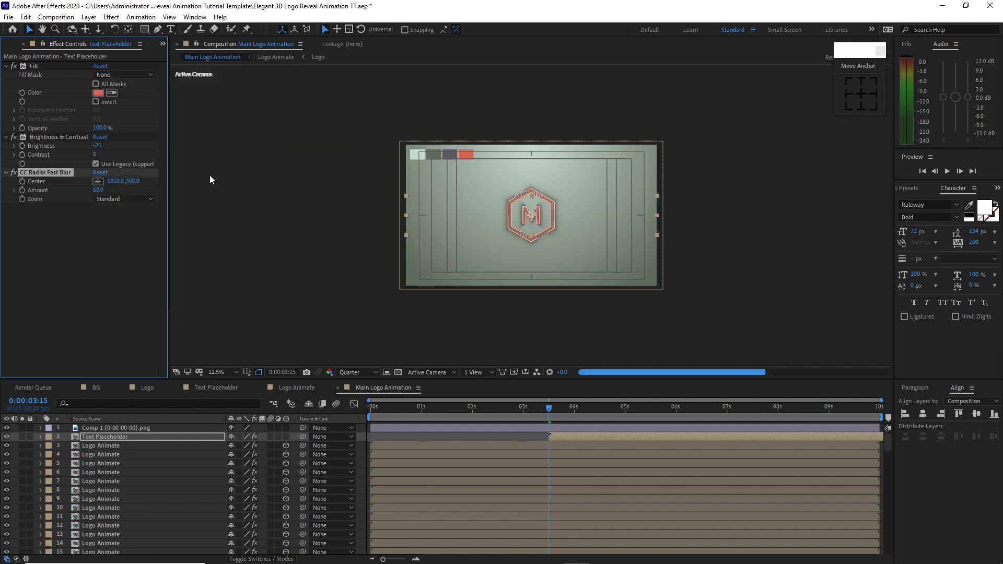
click(676, 413)
click(23, 190)
click(98, 190)
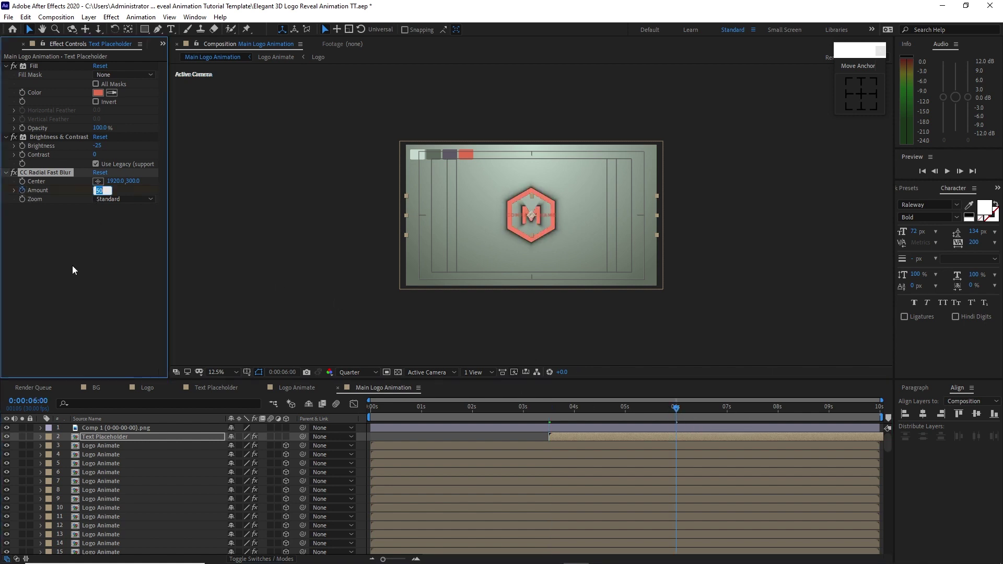
text(80)
click(830, 410)
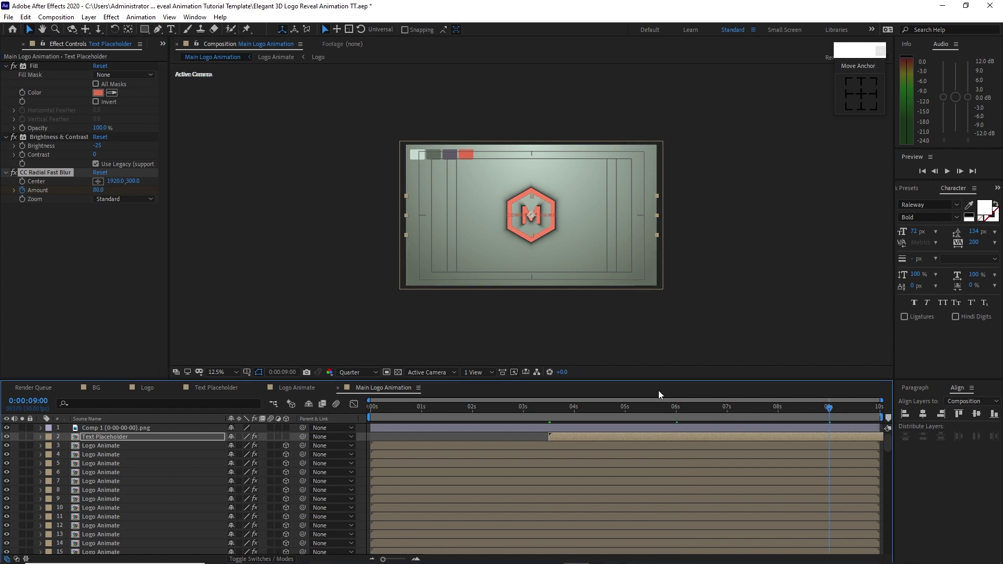
Keyframe the blur Amount at 20 at 9 seconds and scrub the start of the animation.
click(97, 191)
text(2)
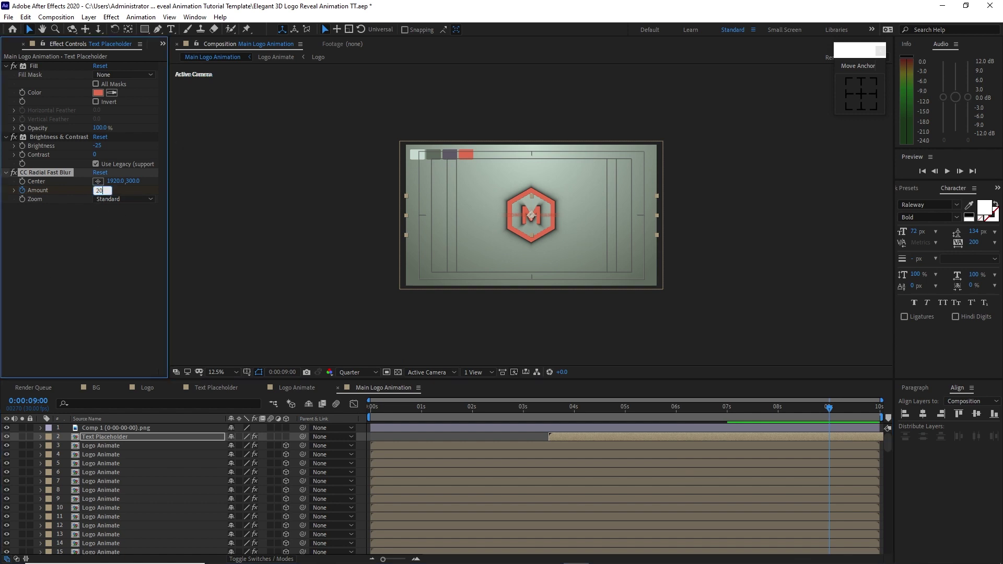
text(0)
click(402, 445)
click(383, 410)
drag(400, 416, 564, 409)
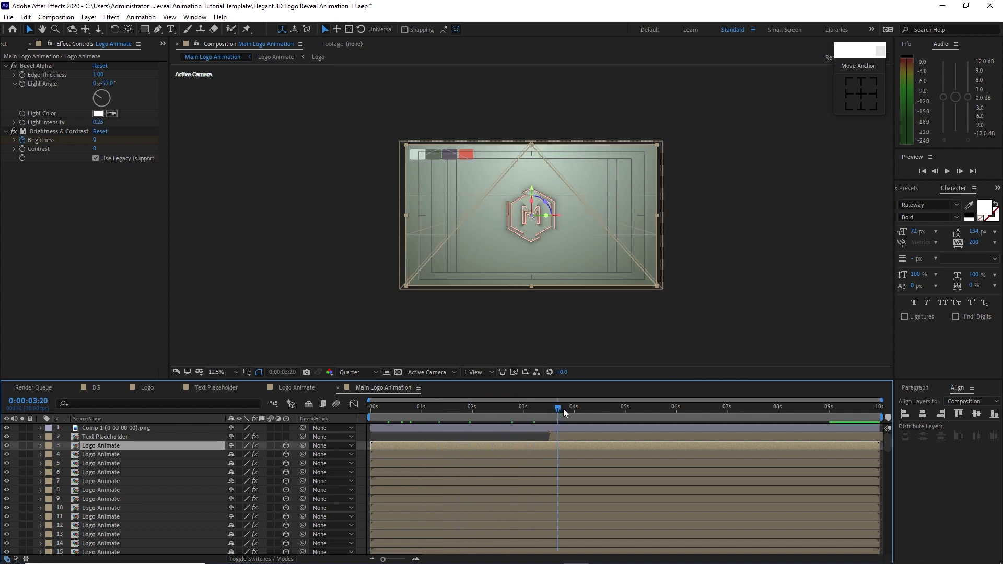
click(190, 436)
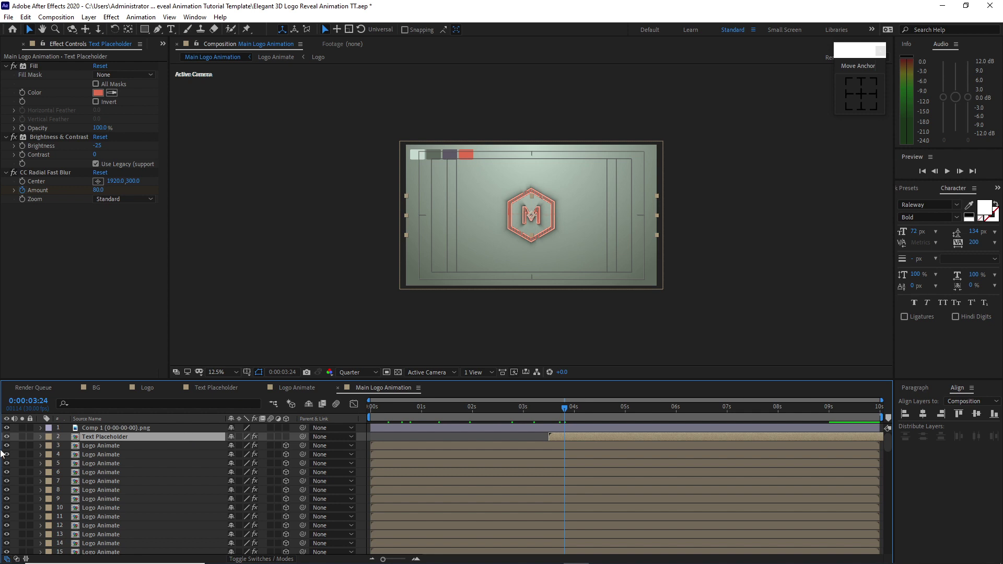
Duplicate Text Placeholder and clear CC Radial Fast Blur from the copy.
key(ctrl+d)
key(i)
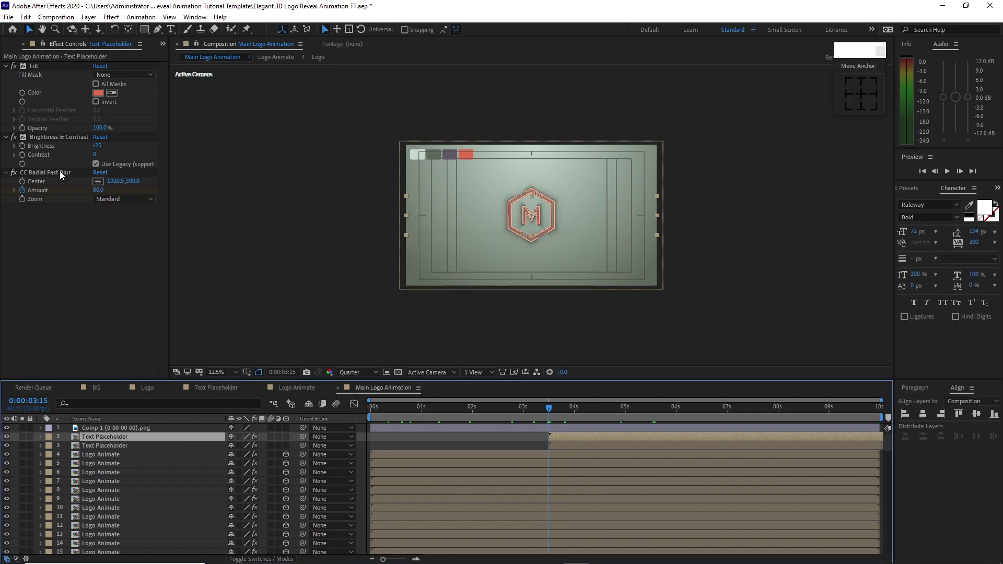
click(59, 172)
click(25, 17)
click(45, 137)
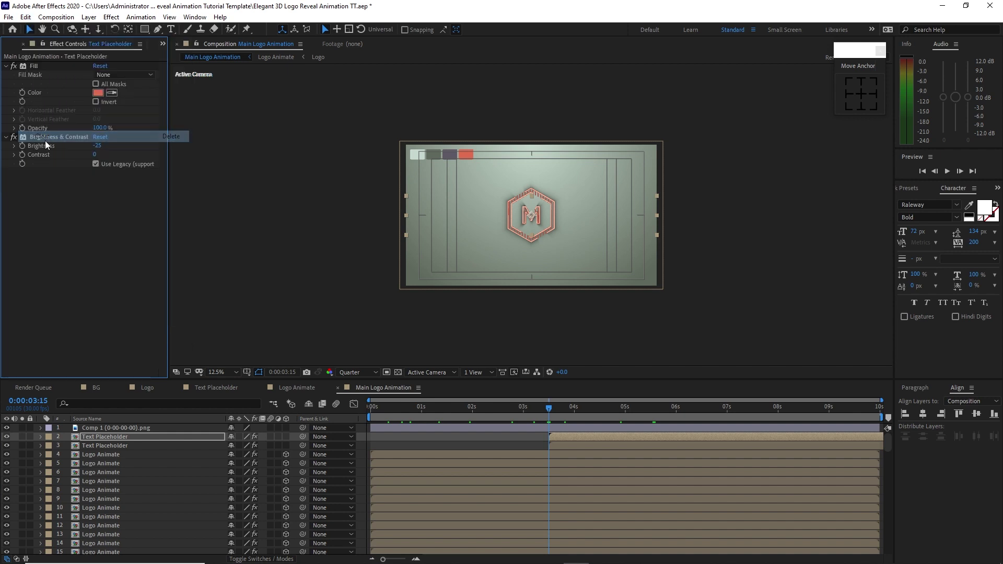
Add a new 35mm camera layer, Camera 1.
click(89, 16)
mouse_move(99, 28)
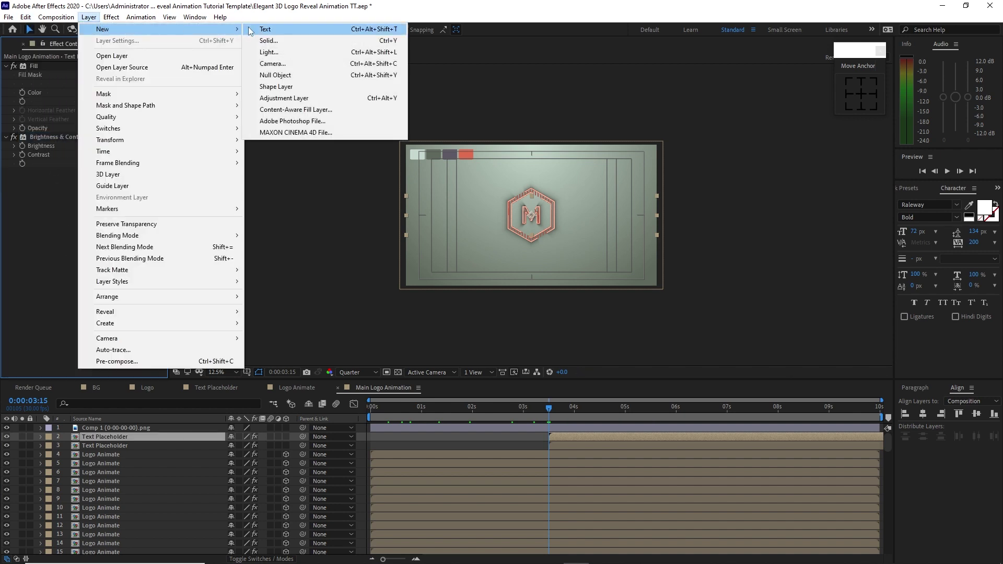
click(272, 63)
click(551, 205)
click(553, 214)
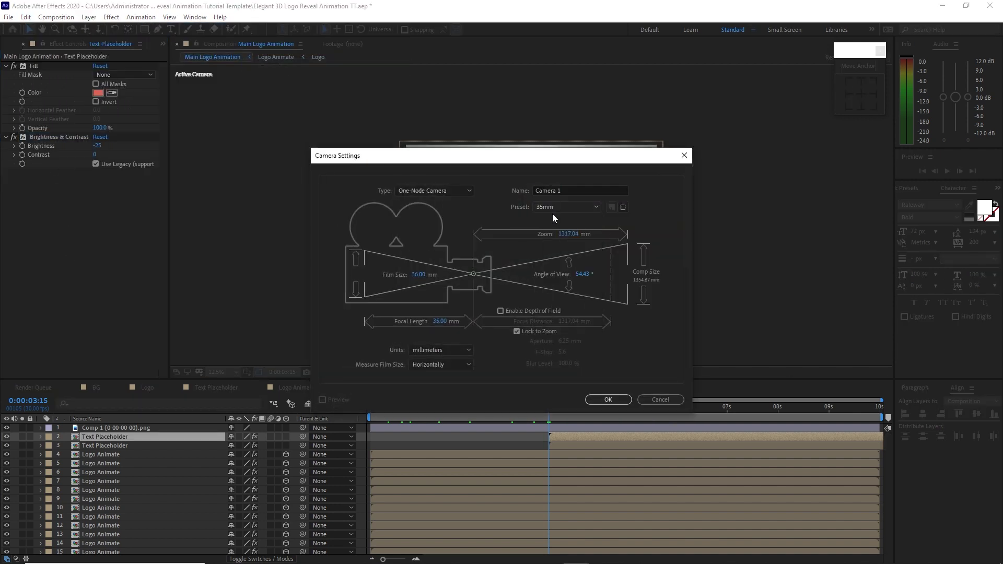
click(597, 399)
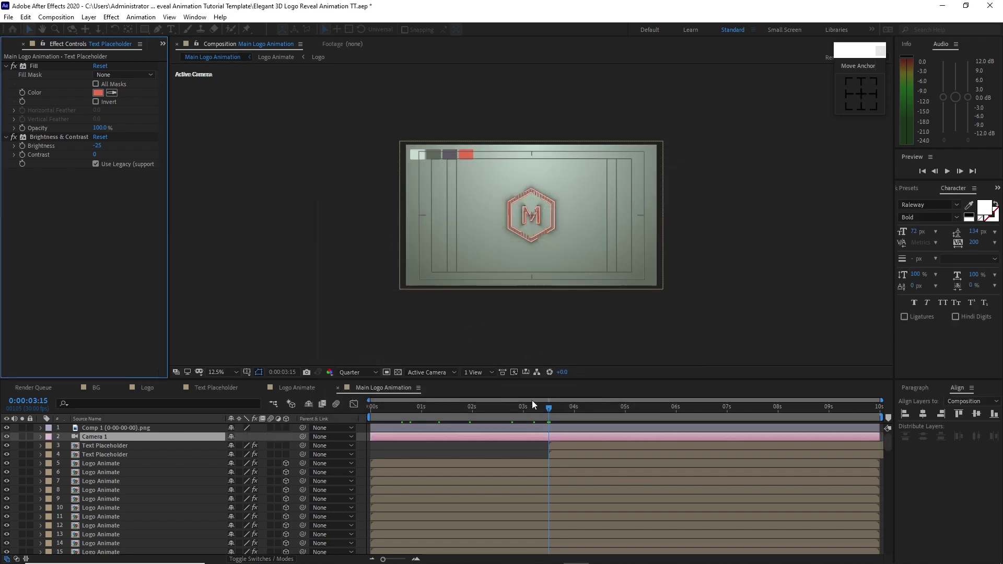
click(88, 16)
Add a 3D null object, Null 2, and parent Camera 1 to it.
mouse_move(104, 29)
click(275, 74)
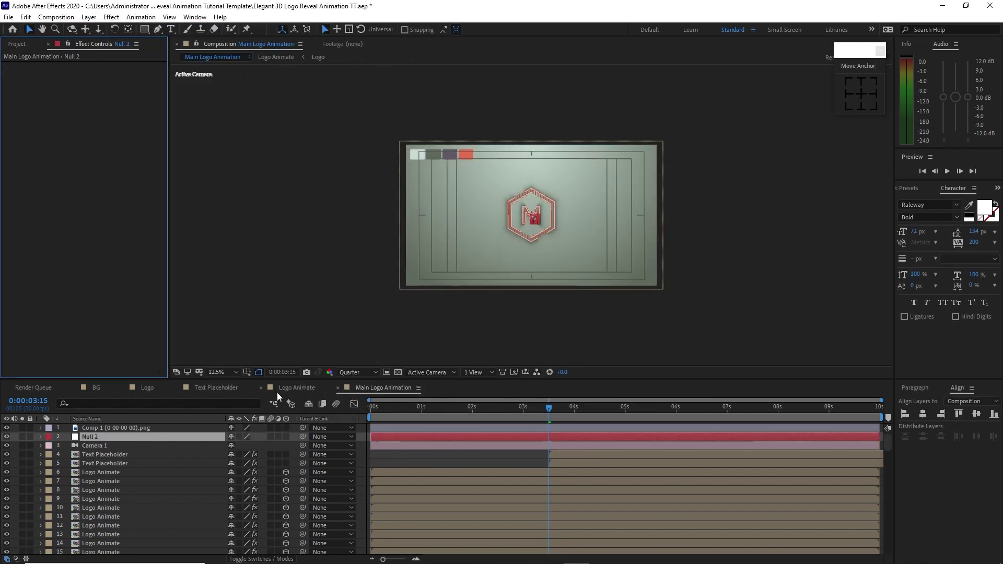
click(286, 437)
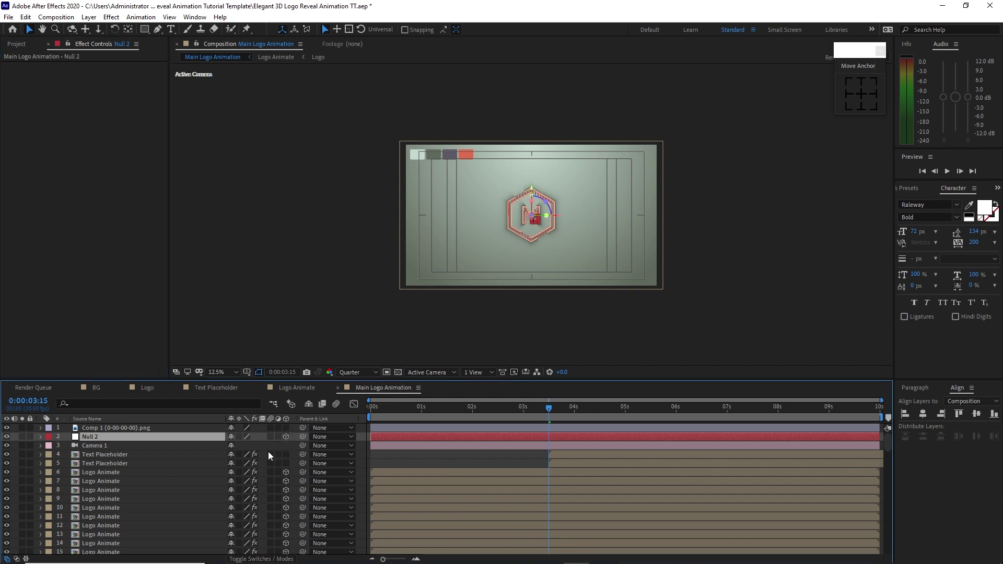
drag(302, 447, 197, 439)
drag(385, 407, 353, 405)
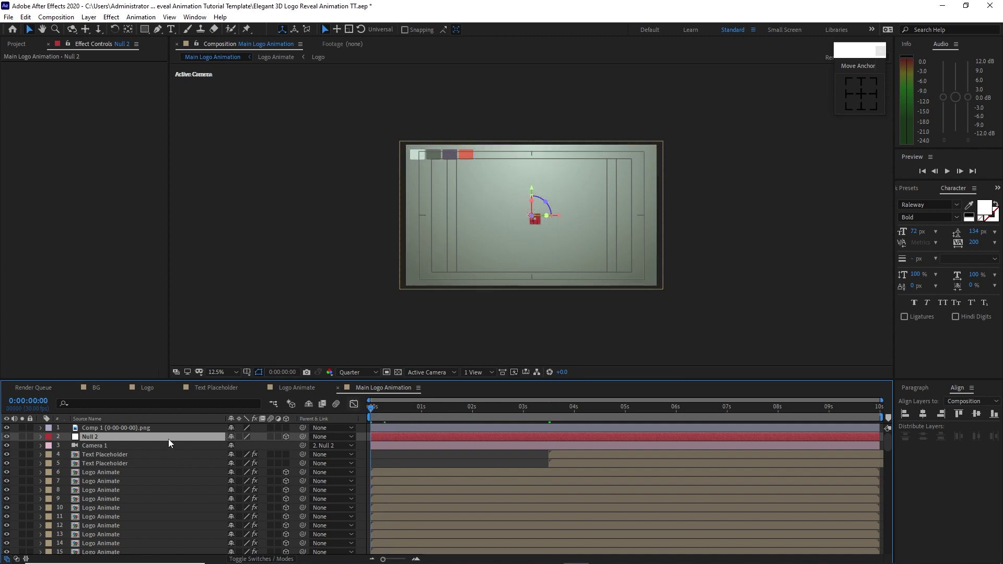
Keyframe Null 2's Z position at 700, 0 and 200 at 0, 3 and 5 seconds.
key(p)
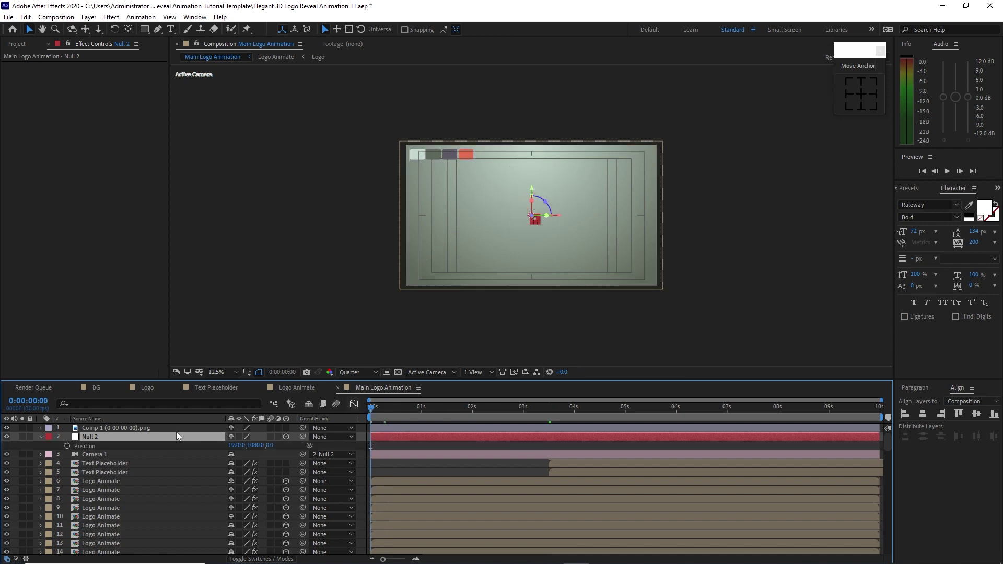
click(67, 446)
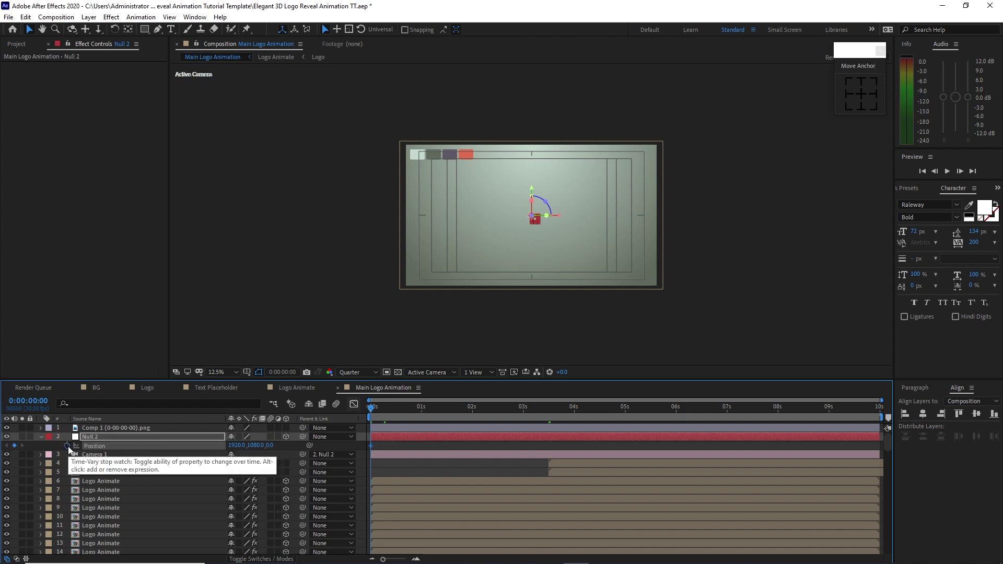
click(271, 445)
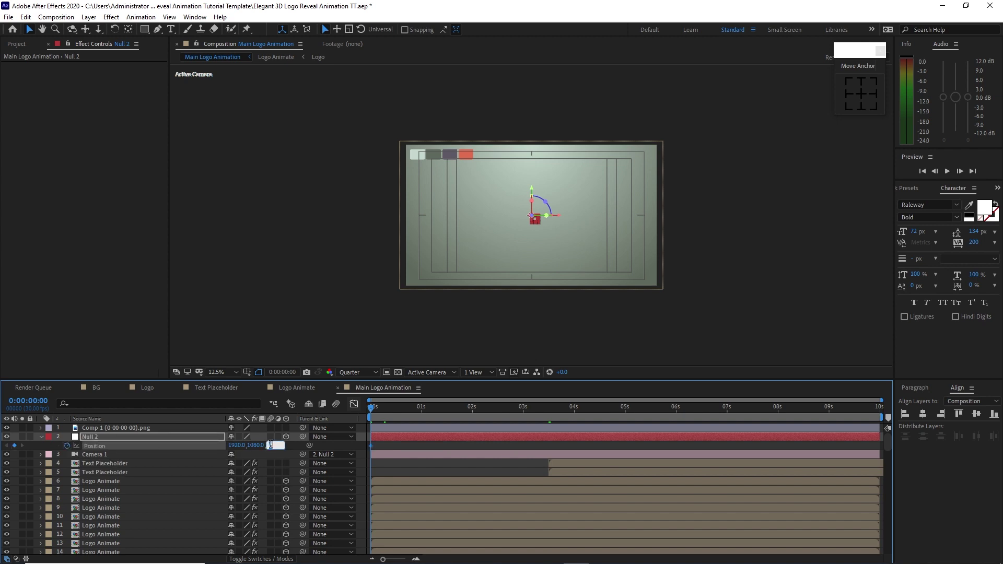
text(700)
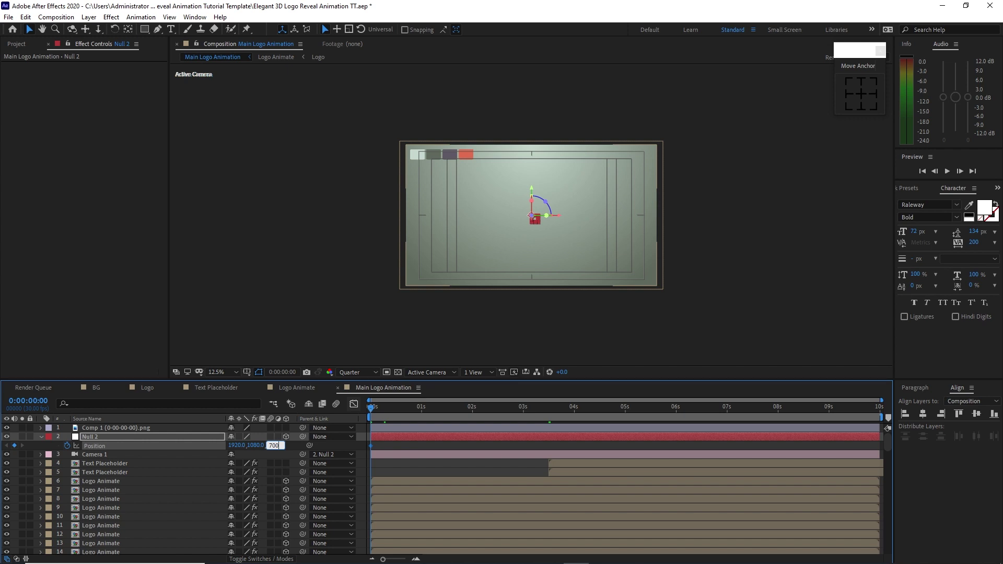
click(523, 411)
click(273, 446)
text(0)
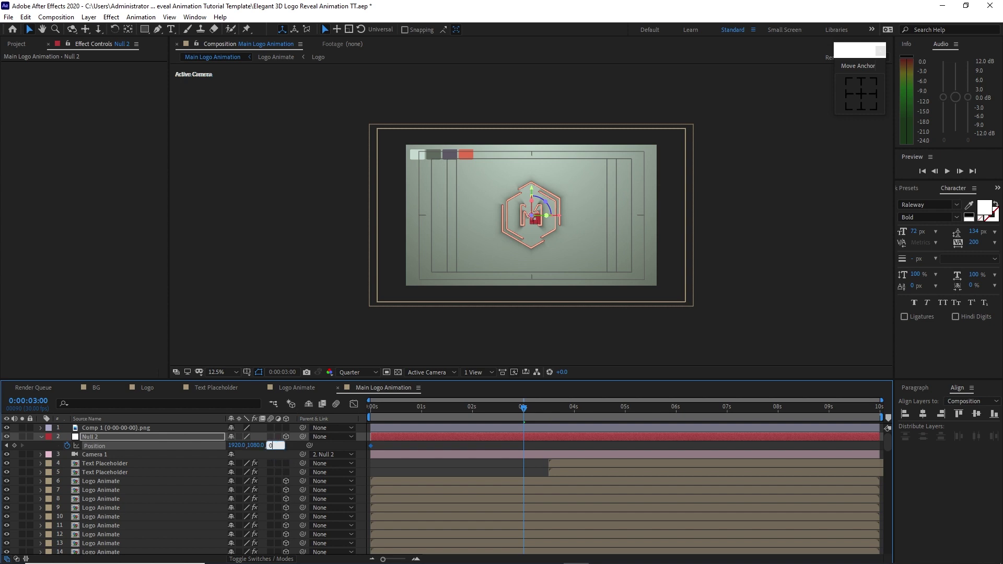
click(626, 414)
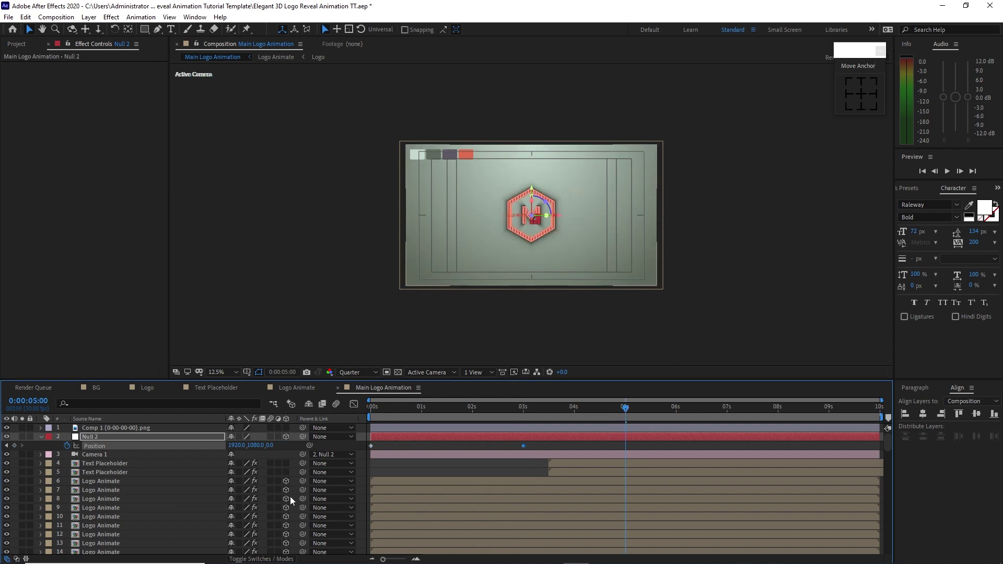
click(272, 445)
text(200)
key(Return)
Ease the Position keyframes in the speed graph so the move starts fast and settles slowly.
drag(692, 442, 374, 463)
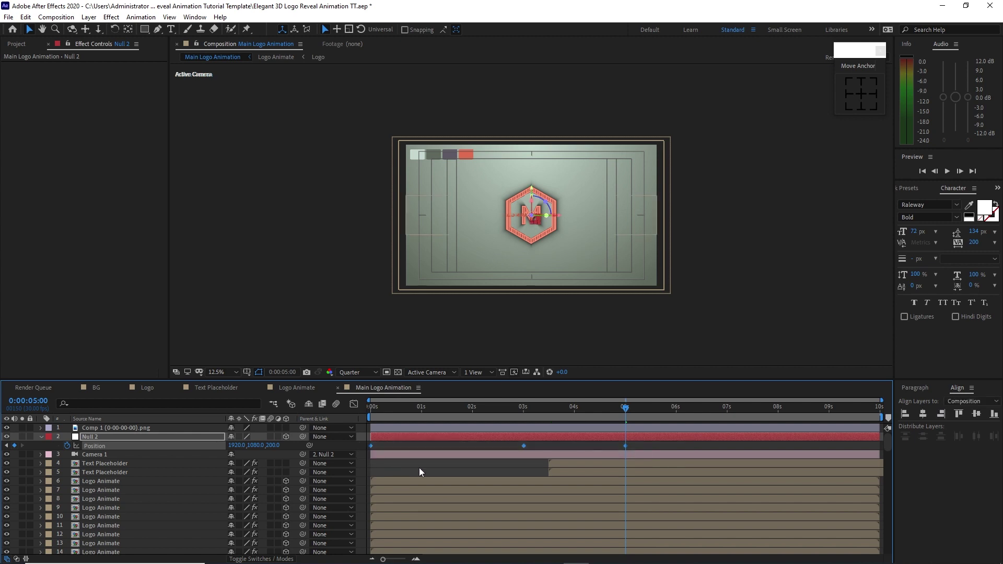
click(354, 404)
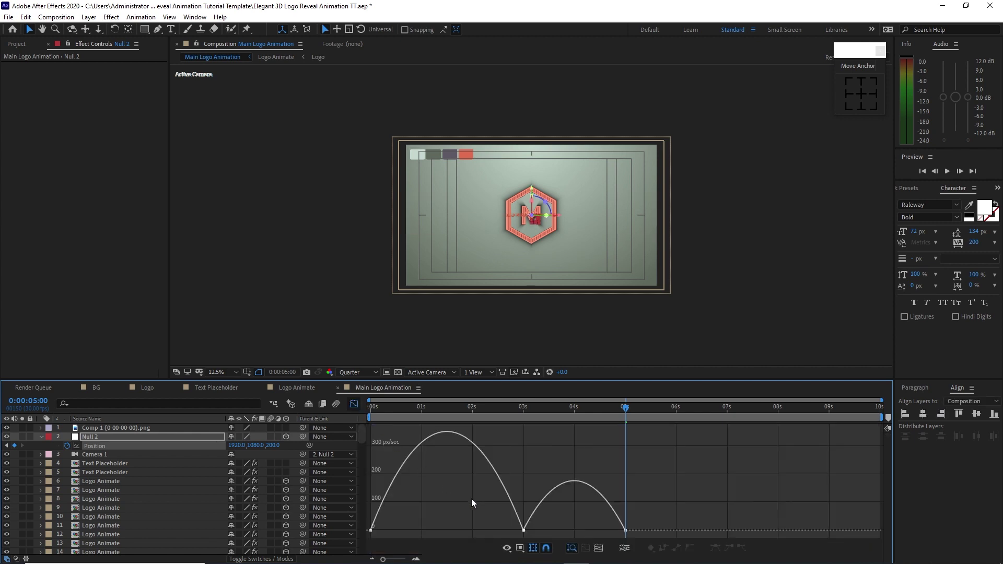
drag(500, 522, 635, 537)
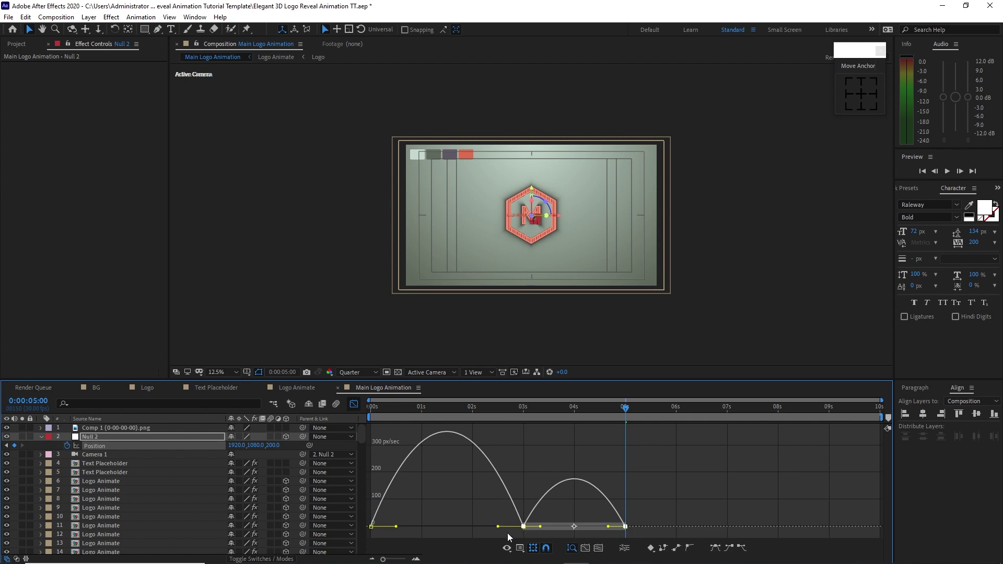
drag(498, 530, 437, 528)
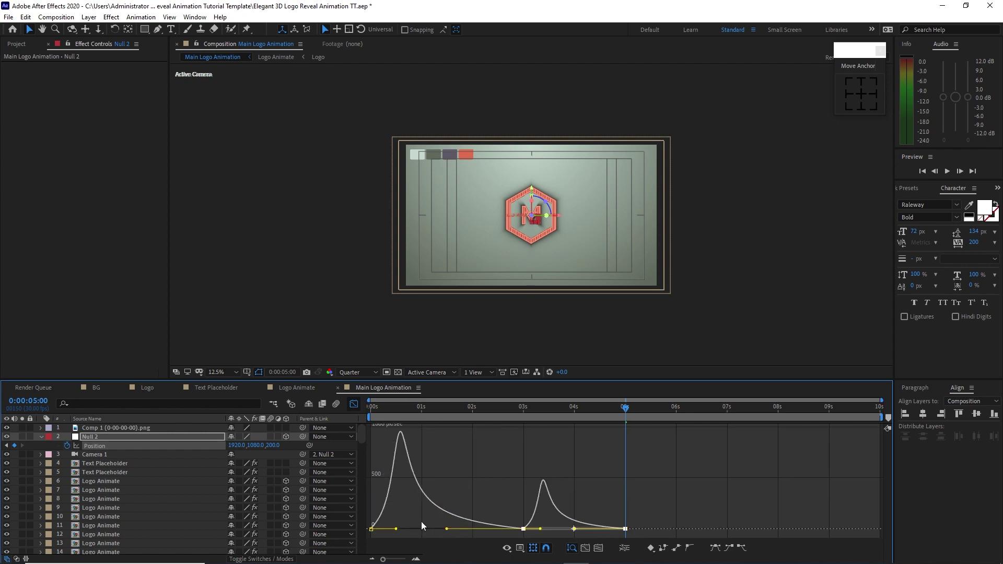
click(354, 404)
click(39, 438)
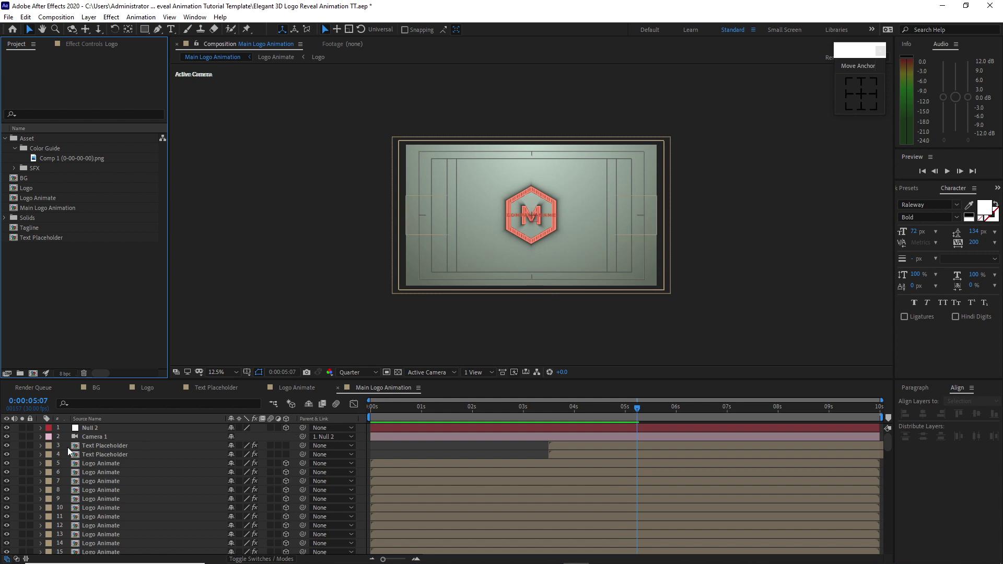
Move both Text Placeholder layers down below the logo using their Position.
drag(67, 447, 75, 456)
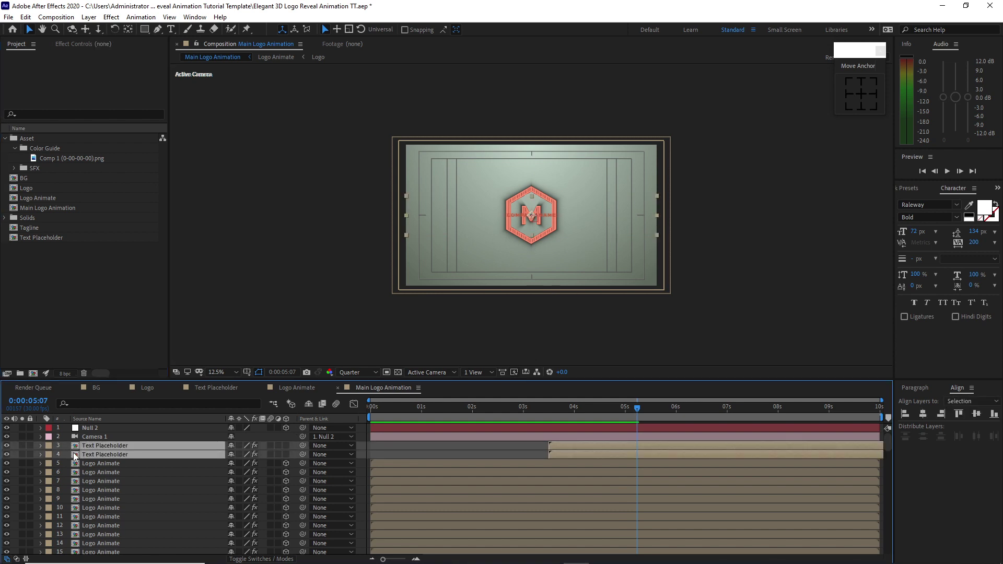
key(p)
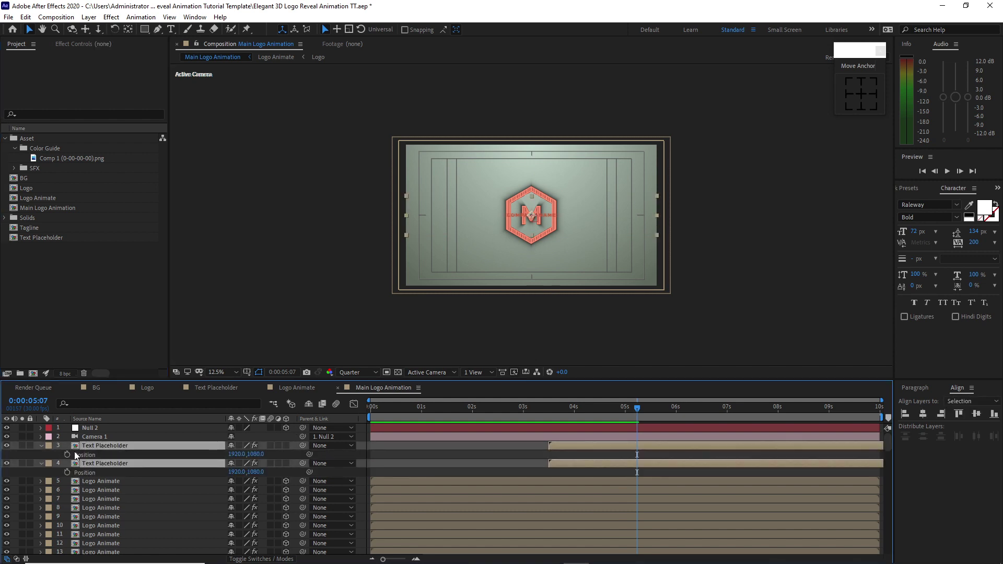
drag(256, 472, 594, 467)
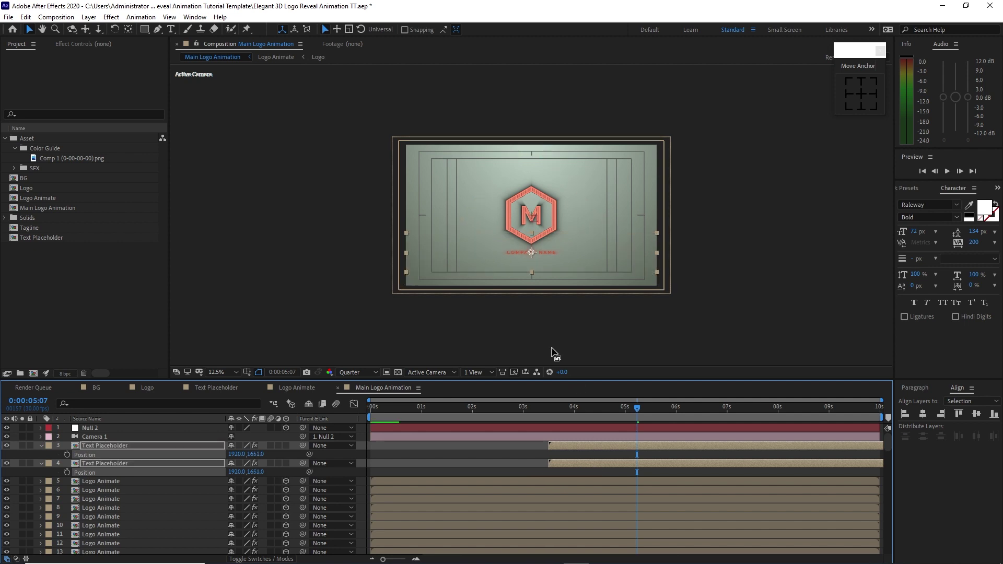
scroll(478, 264, up, 4)
scroll(475, 263, down, 2)
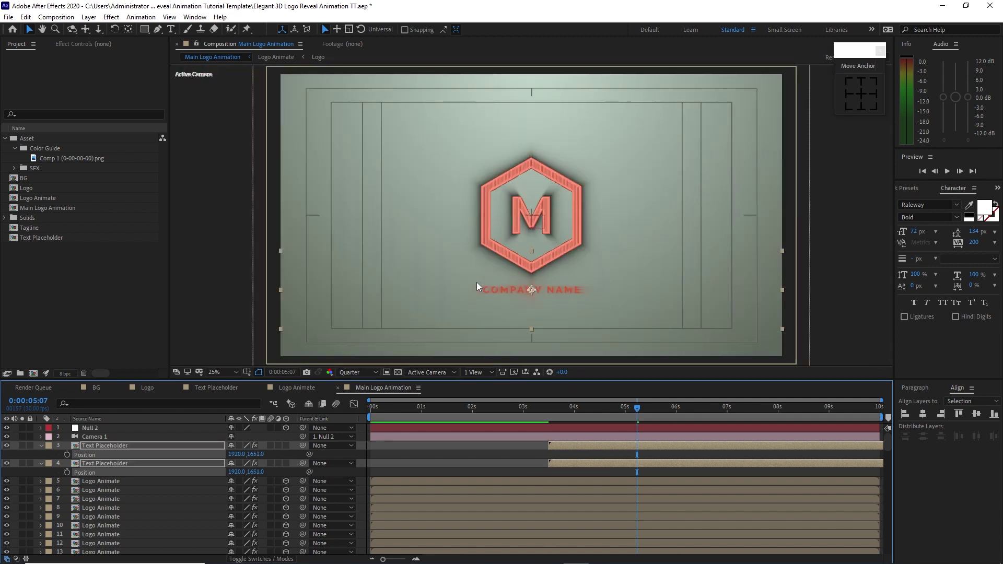
Add a Fill 2 effect set to black on the lower Text Placeholder layer.
click(162, 481)
click(170, 463)
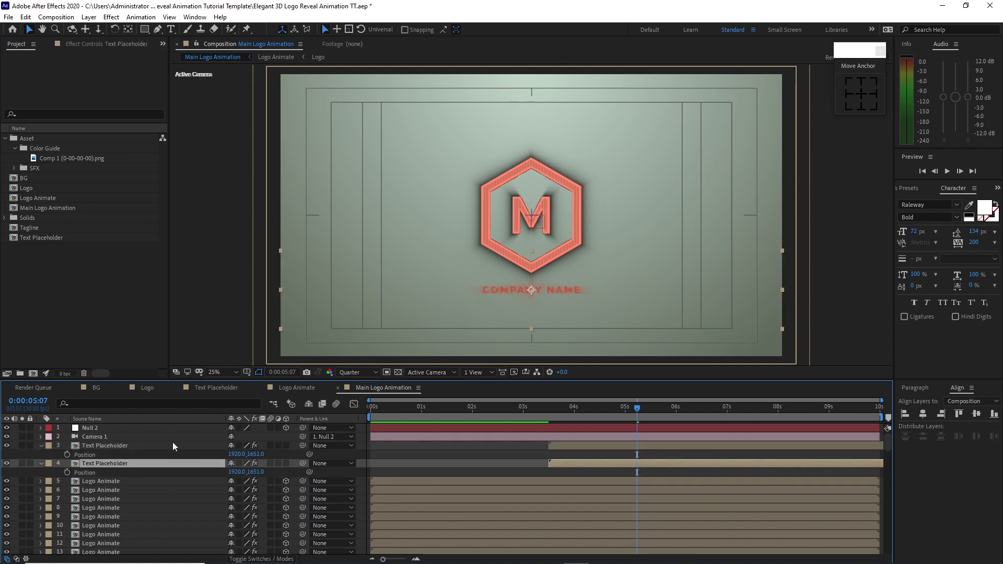
click(89, 45)
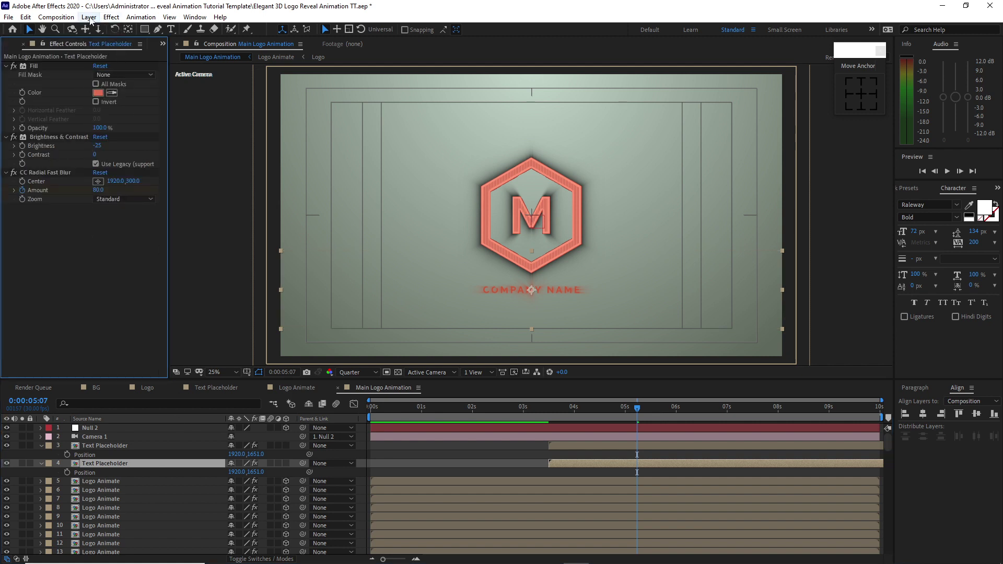
click(111, 16)
mouse_move(137, 170)
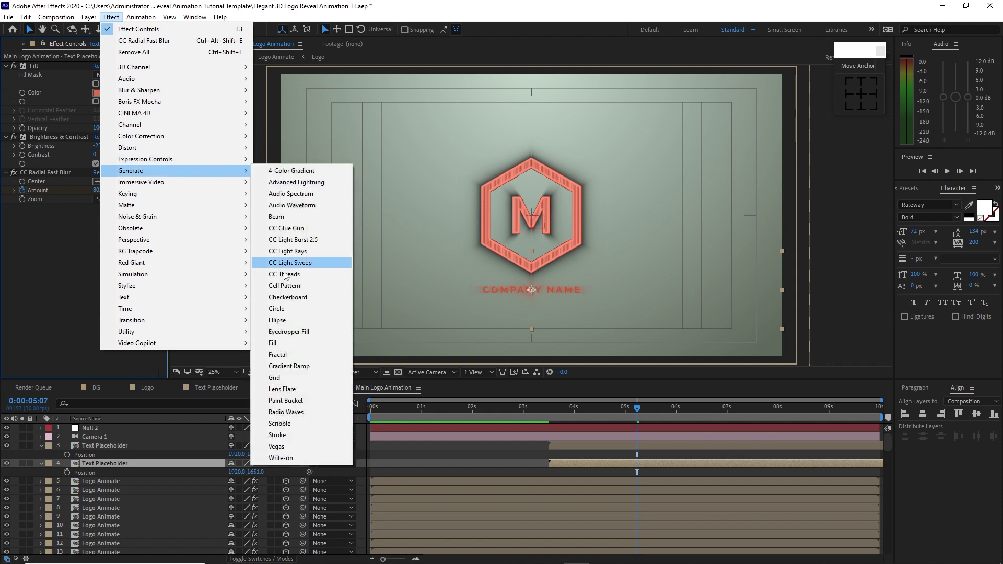
click(272, 343)
click(98, 234)
drag(144, 251, 83, 273)
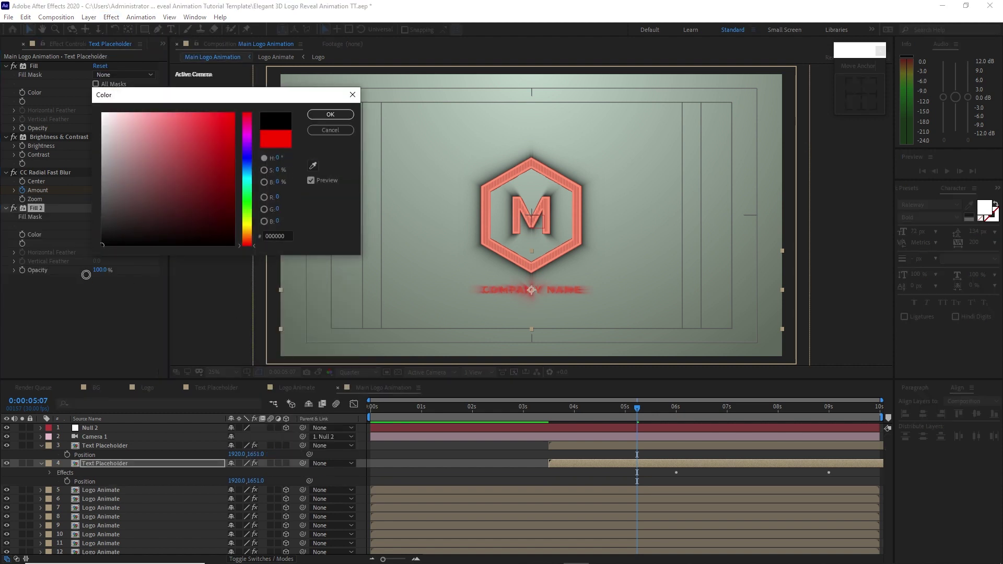
click(331, 112)
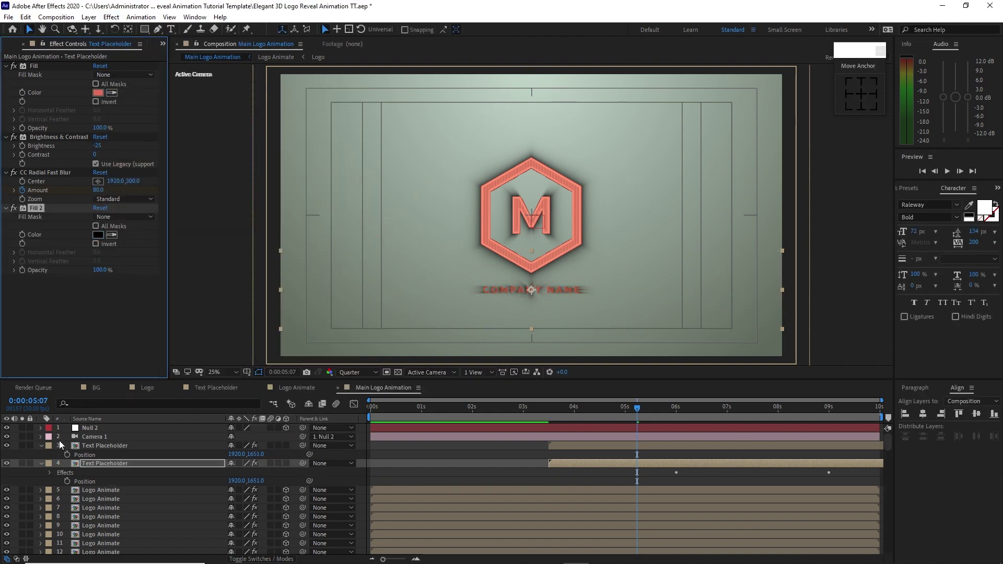
click(41, 446)
click(41, 455)
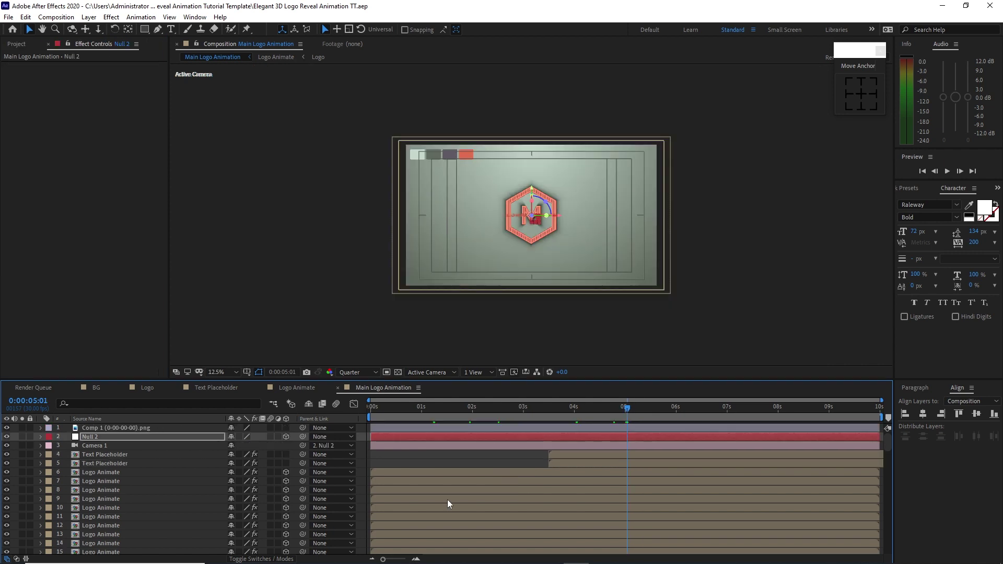
Create a new composition named 'Main with sfx'.
click(56, 18)
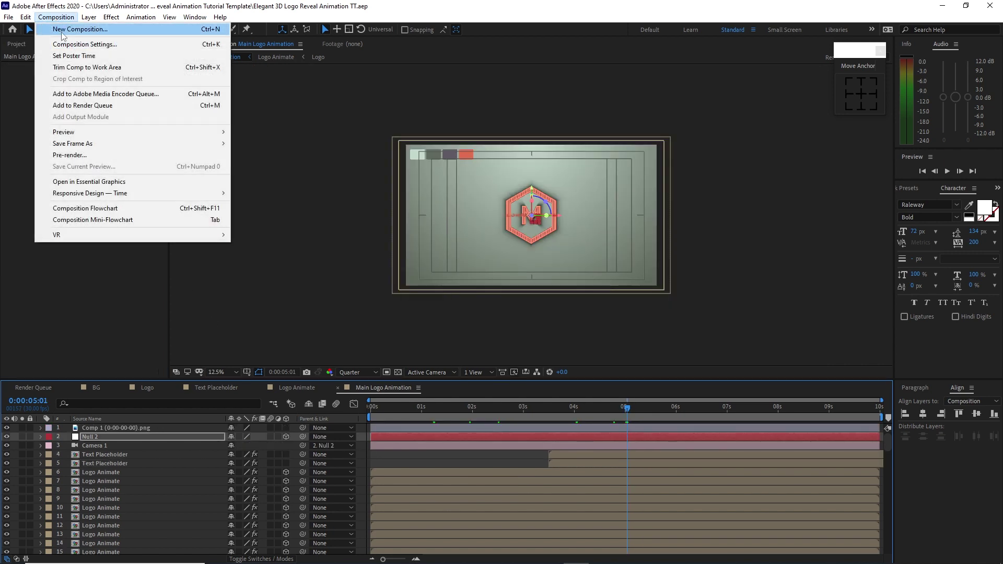
click(68, 43)
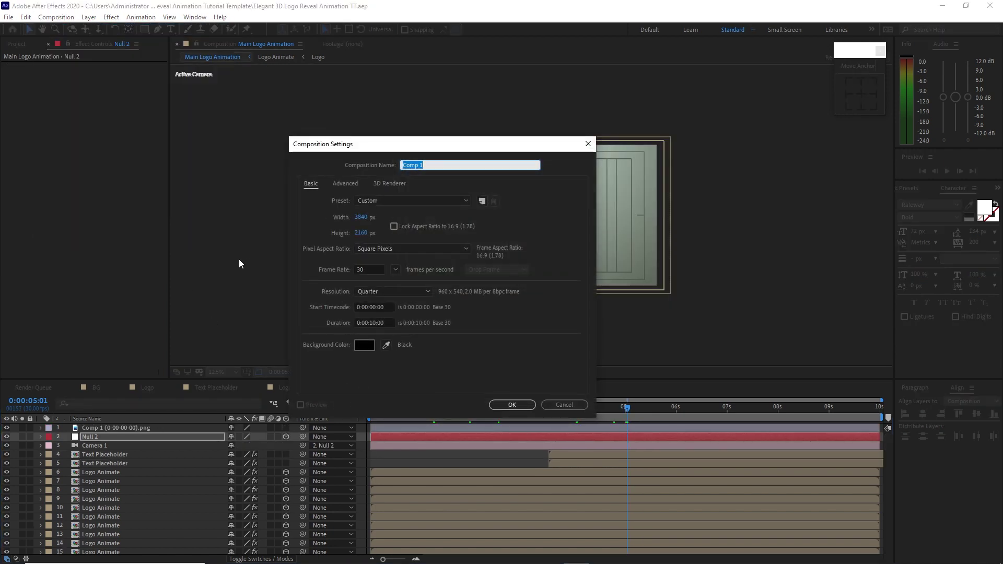
text(Main wi)
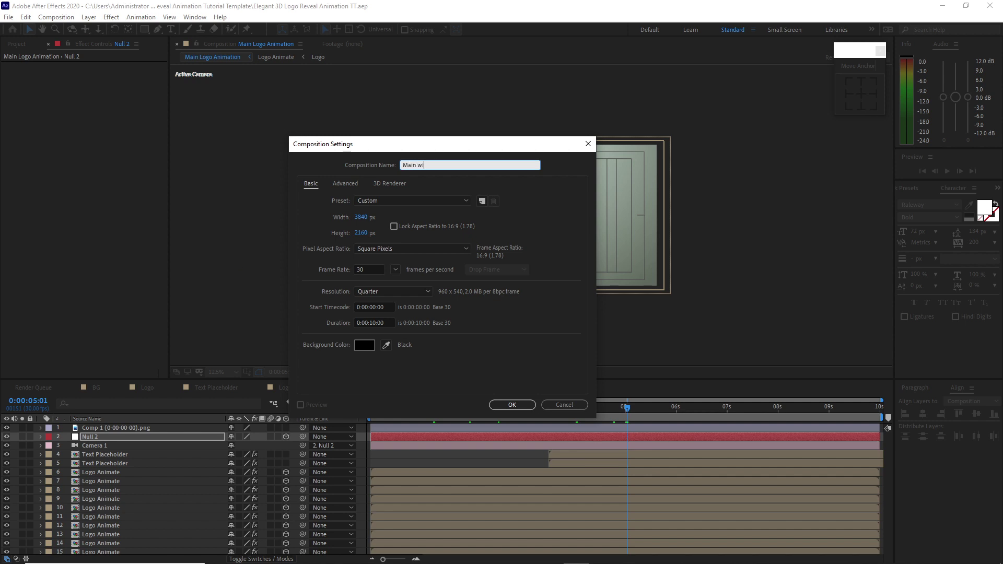
text(th sfx)
click(508, 405)
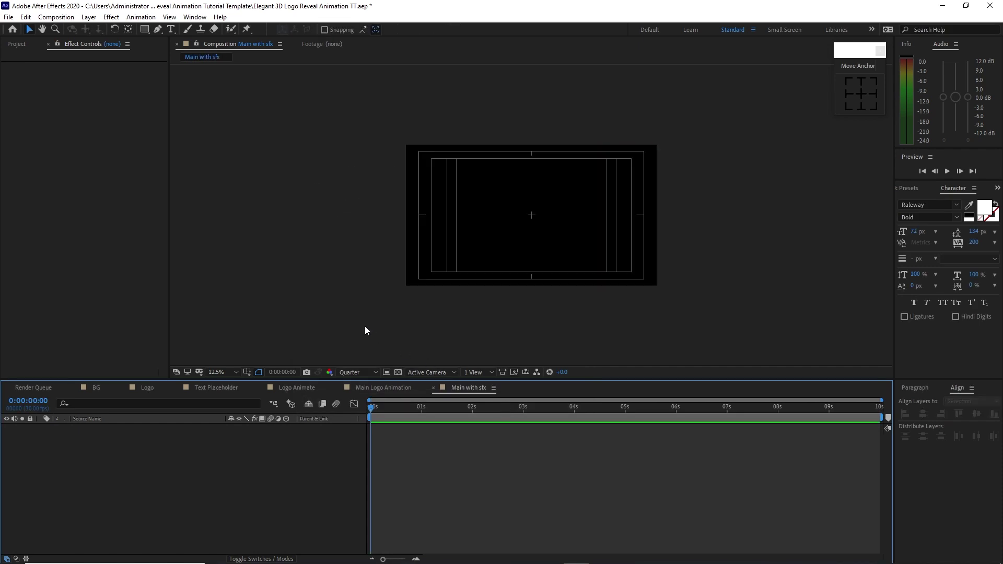
Add Main Logo Animation and RG SFX 1.mp3 as layers in Main with sfx.
click(17, 46)
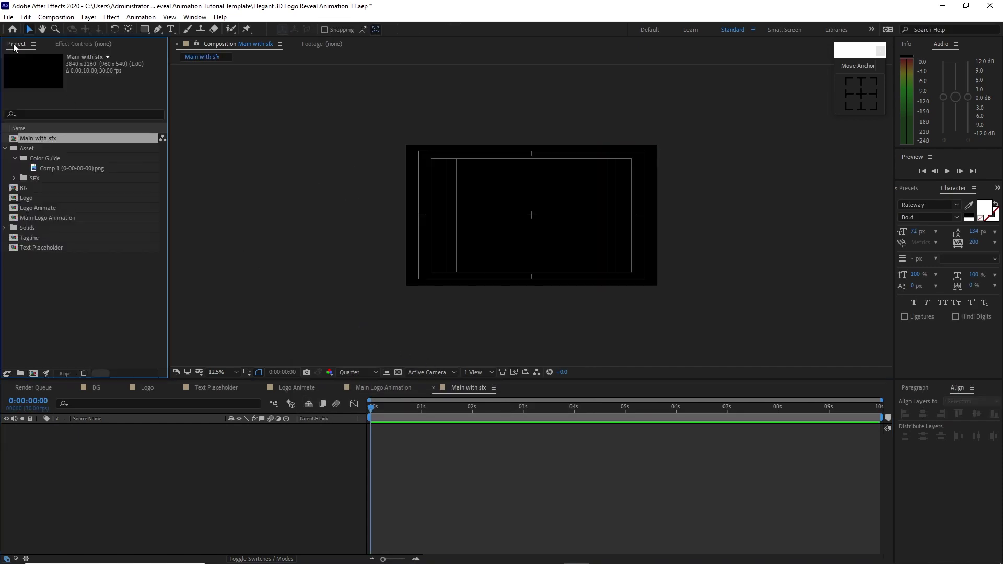
drag(36, 209, 69, 444)
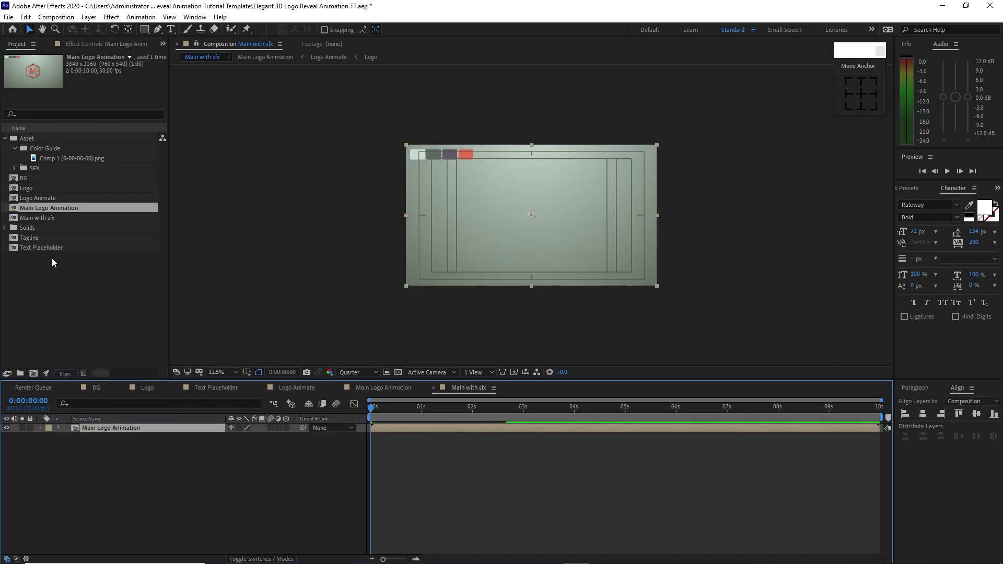
click(14, 168)
drag(46, 178, 89, 464)
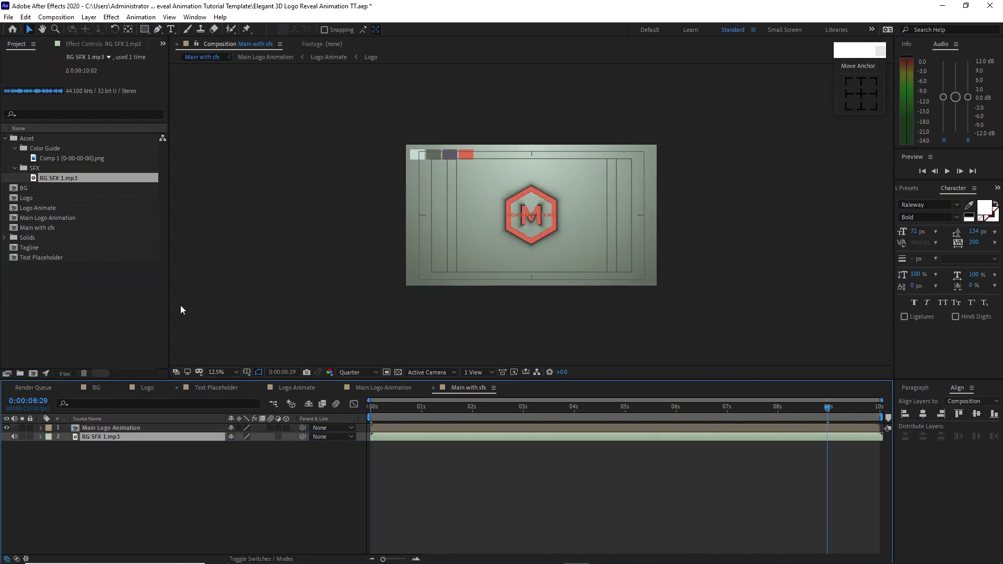
Create a new composition named 'Final' and move it out of the SFX folder.
click(56, 16)
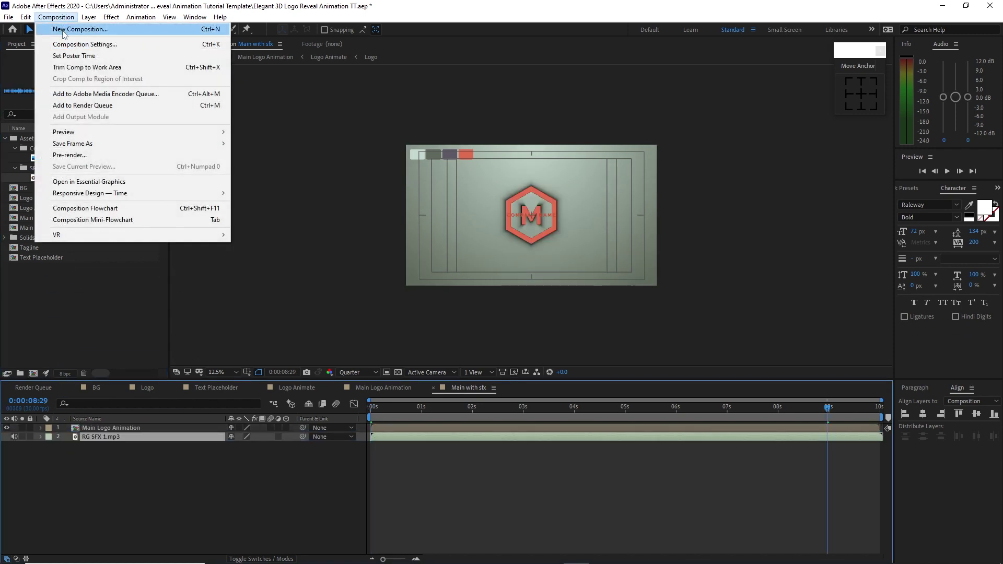
click(63, 27)
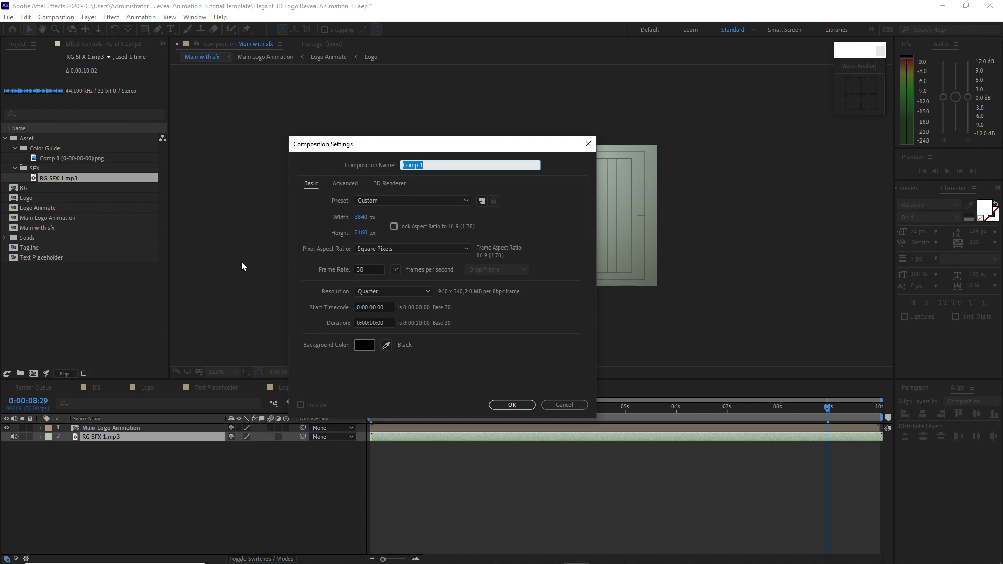
text(Final)
click(515, 405)
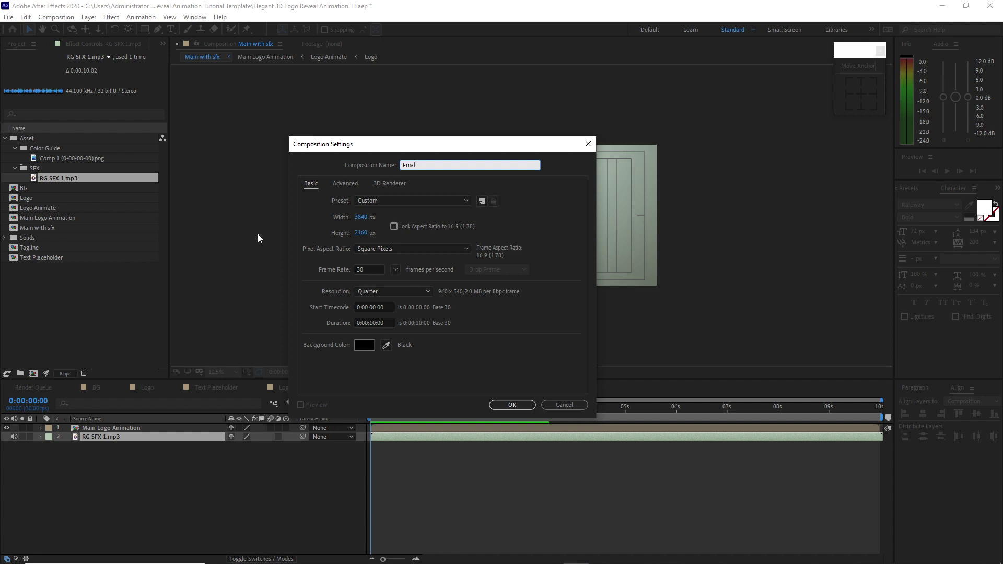
click(512, 406)
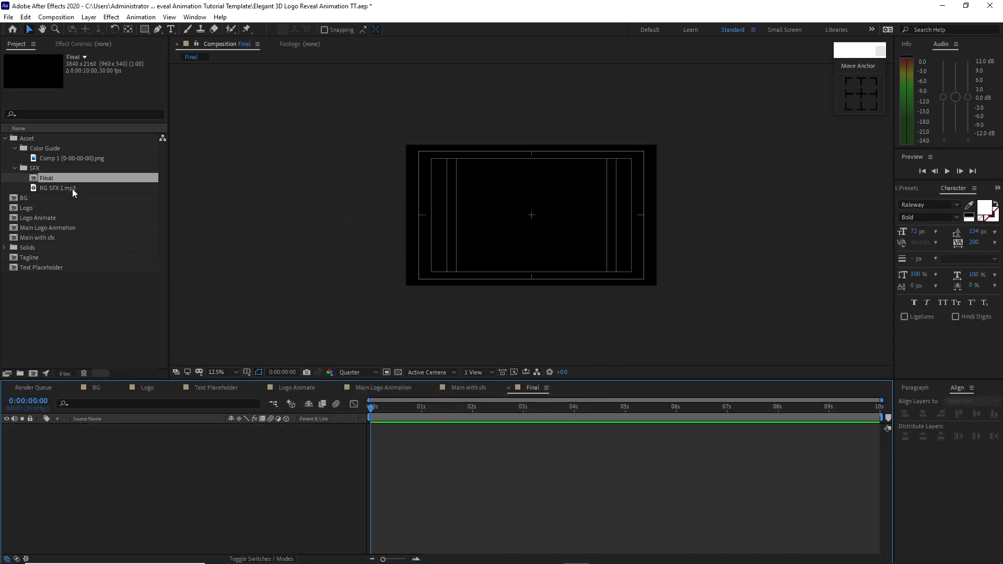
drag(67, 180, 83, 311)
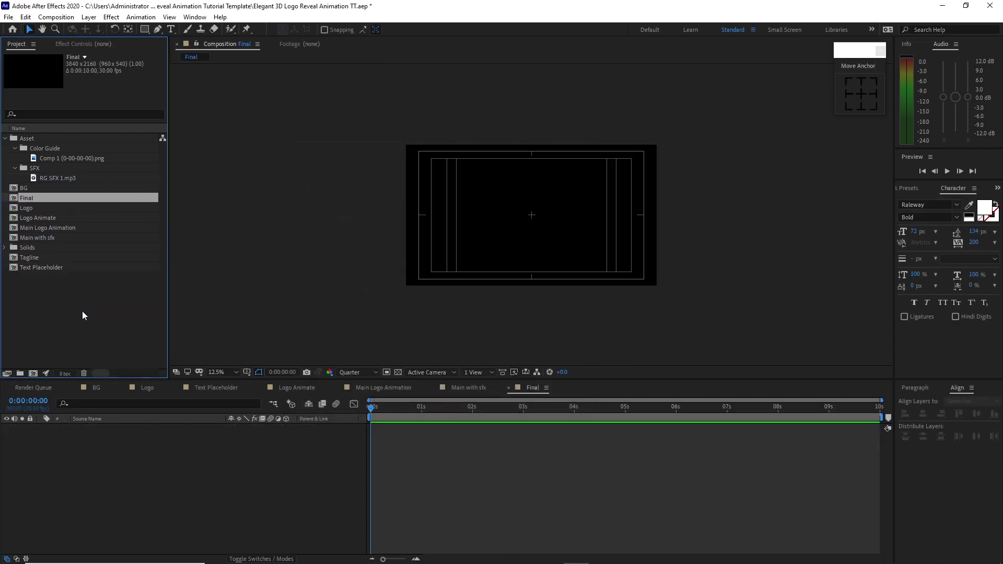
Add Main with sfx as a layer in the Final composition.
drag(38, 238, 220, 428)
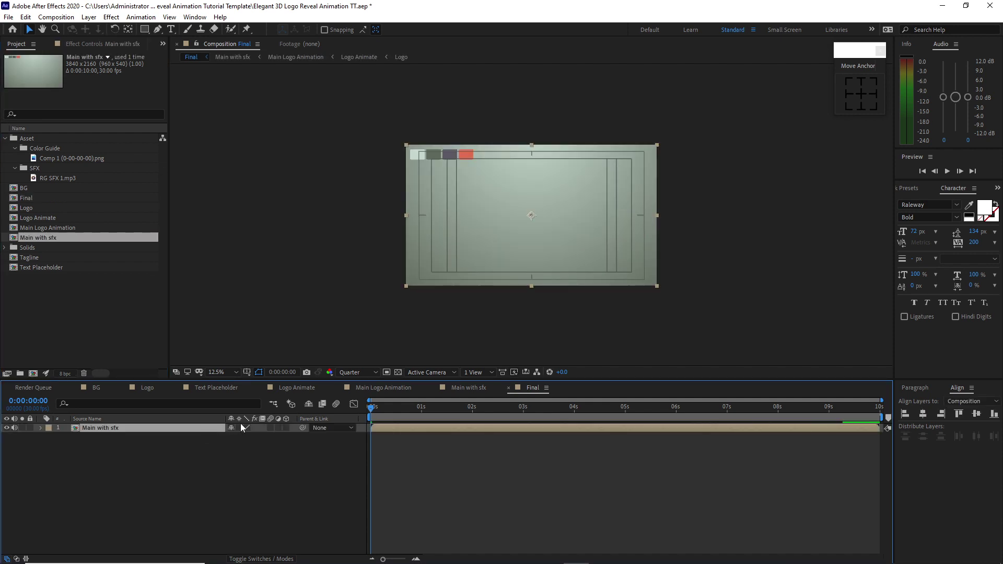
click(359, 391)
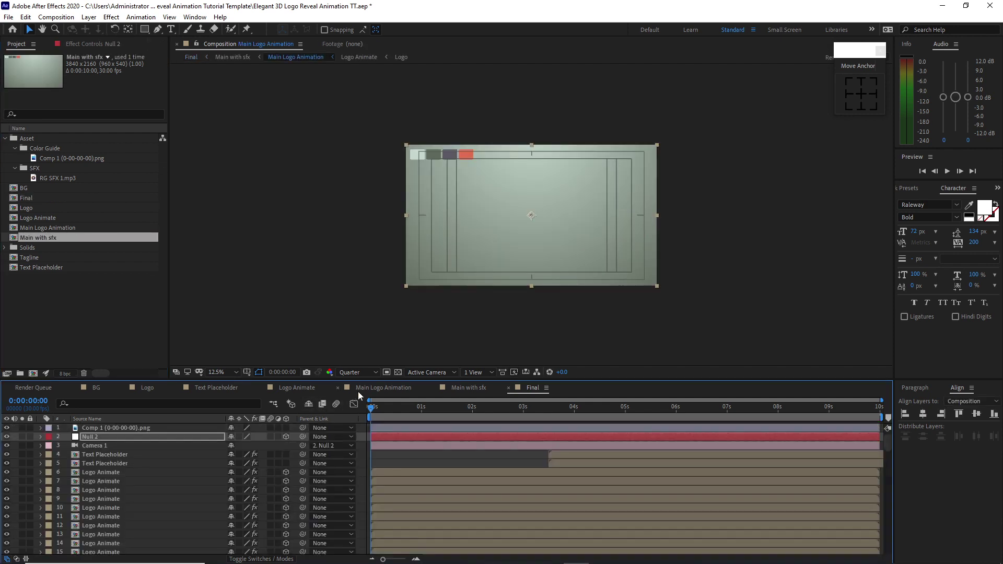
click(105, 429)
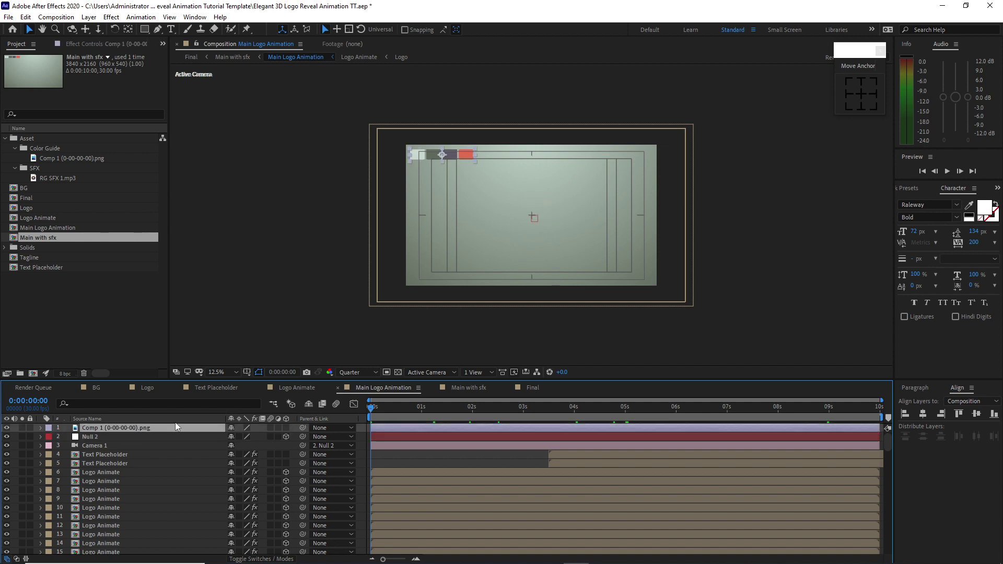
double_click(26, 197)
drag(46, 238, 90, 446)
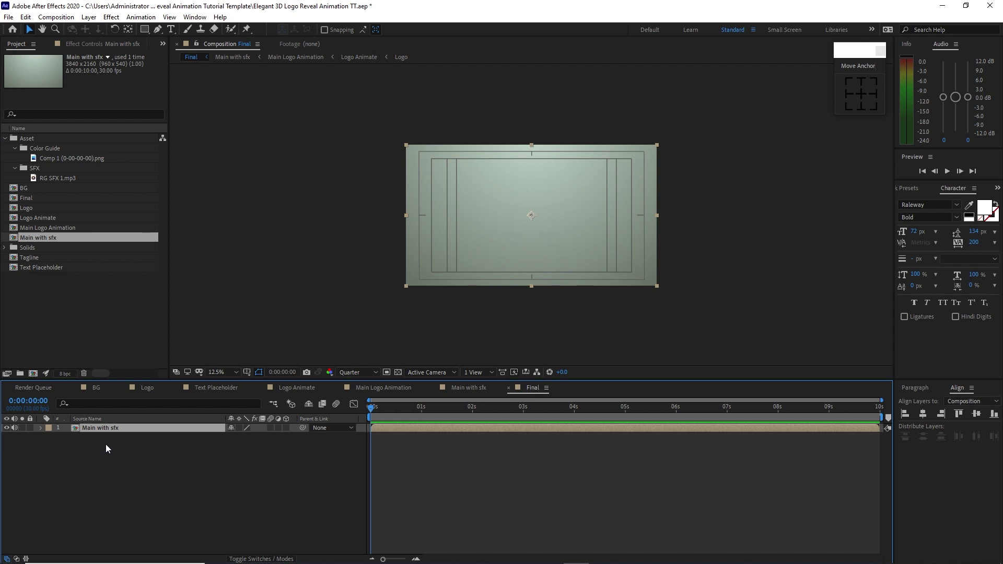
Preview the Final comp, then return to Main Logo Animation.
click(948, 171)
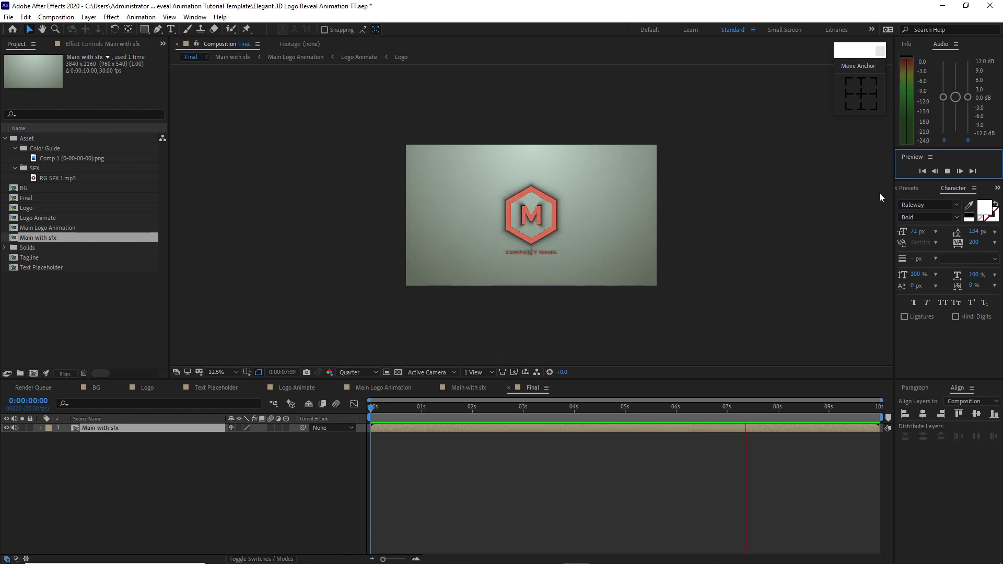
click(945, 172)
click(498, 193)
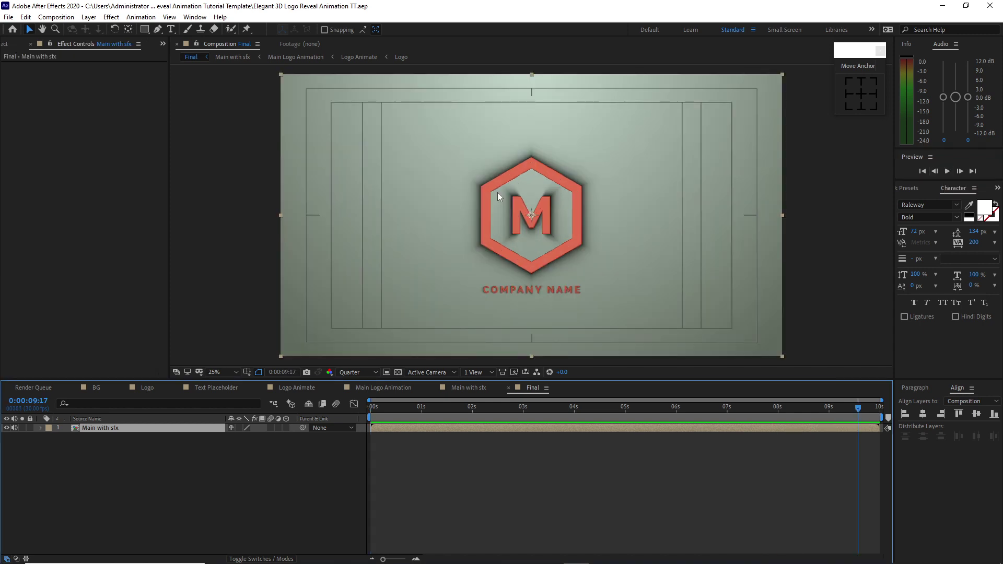
click(390, 387)
Set Logo Animate's CC Radial Fast Blur Center to -17777.8, 0.
click(158, 530)
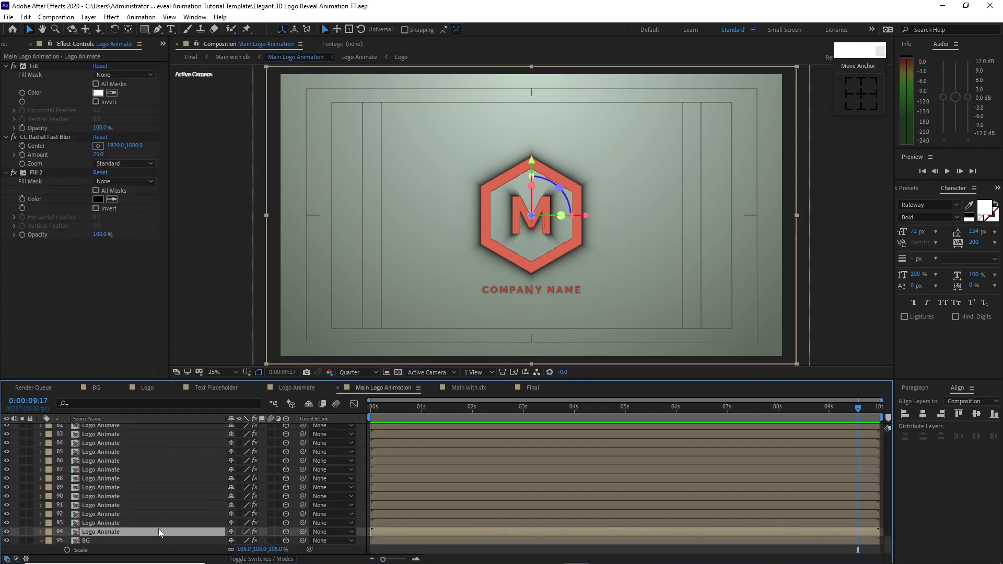
click(115, 146)
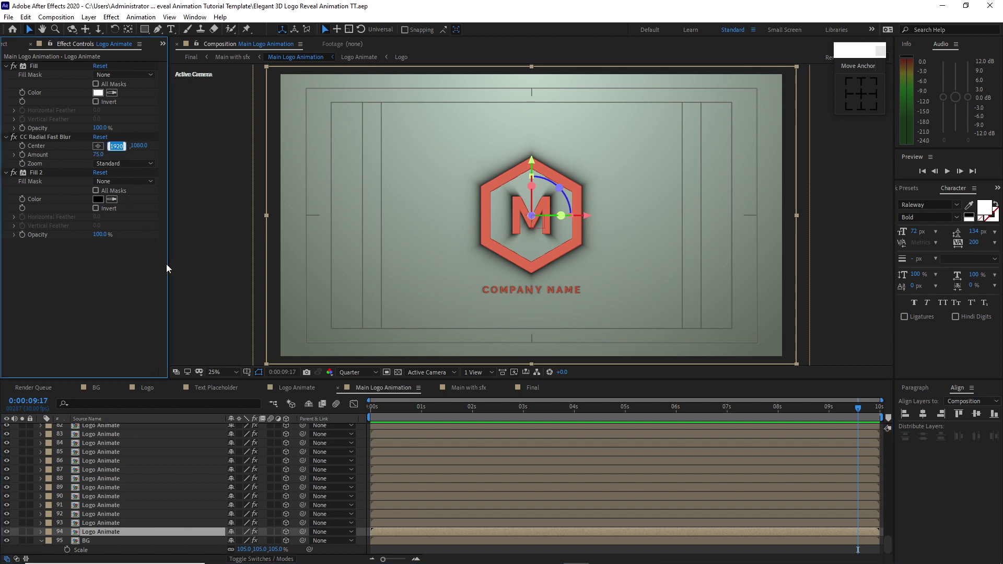
text(17777)
text(.8)
key(Tab)
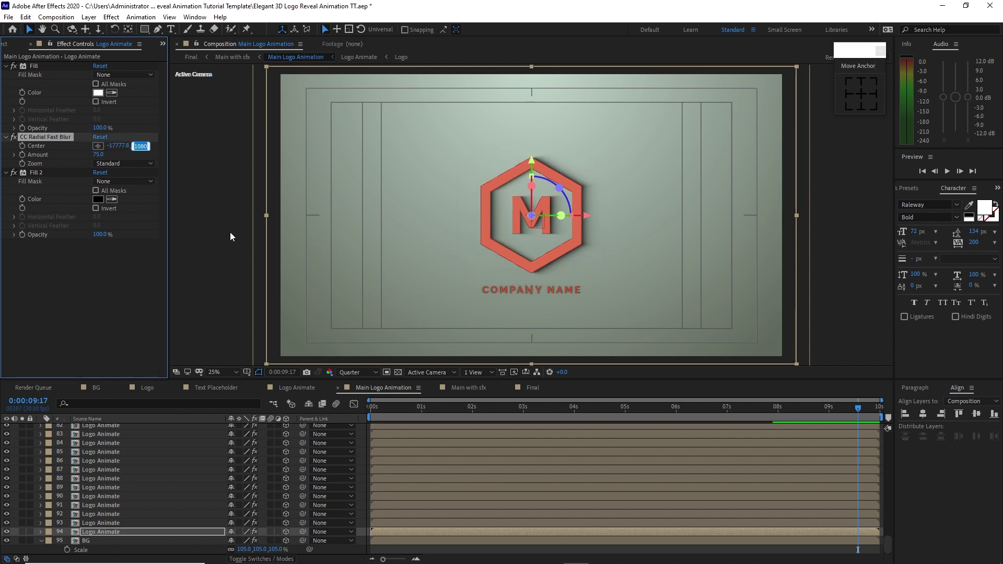
text(0)
click(117, 295)
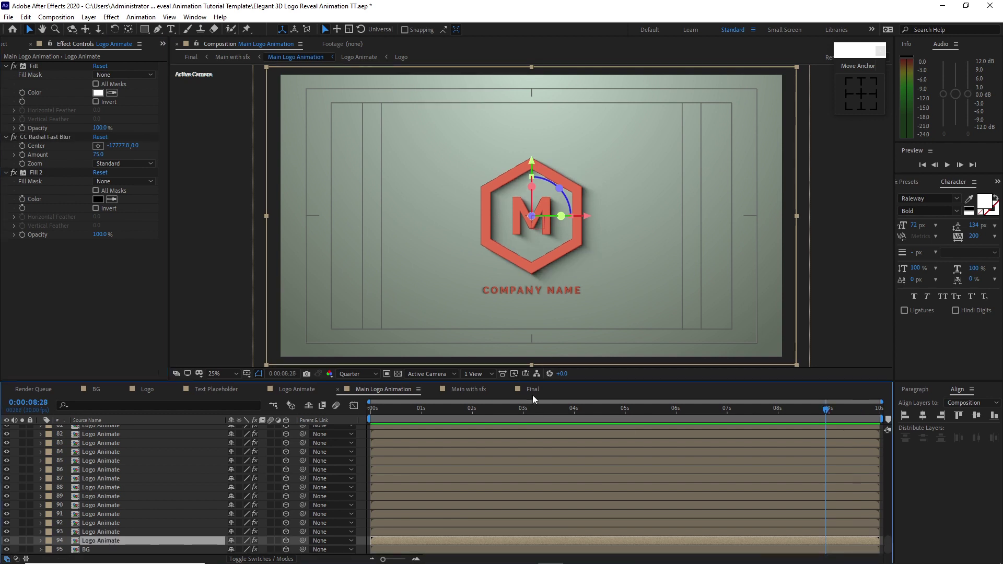
Replay the Final comp from its first frame.
click(531, 392)
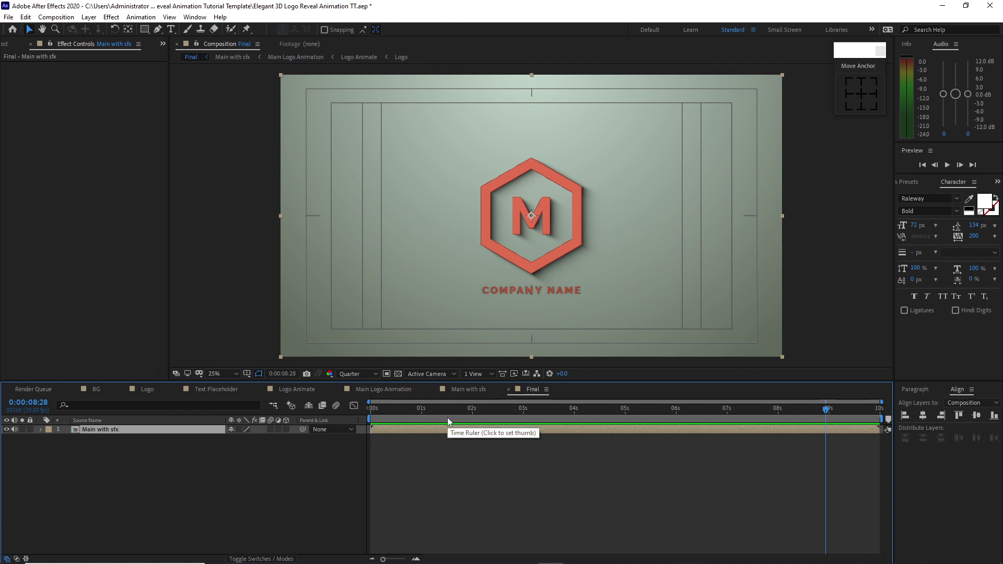
key(Home)
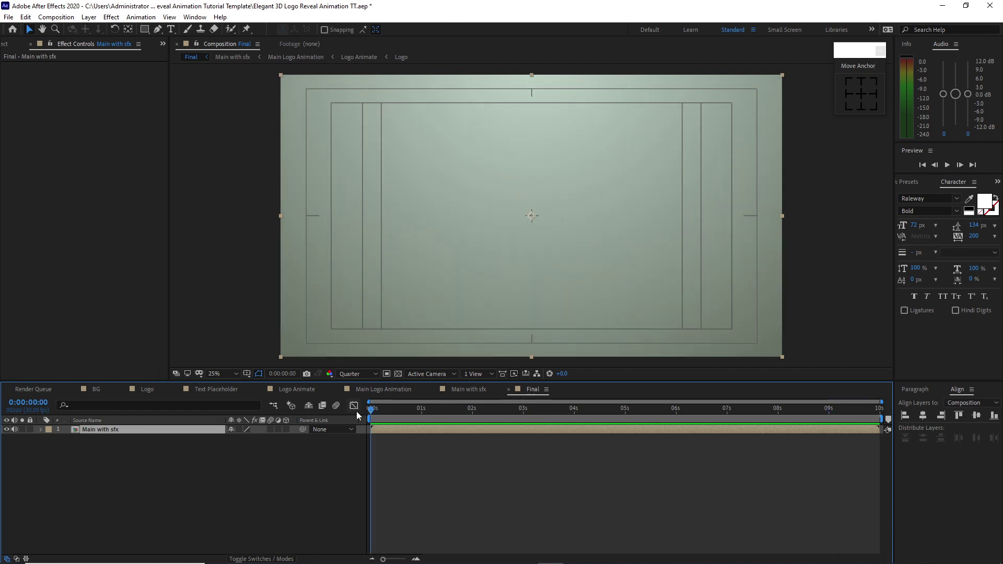
click(949, 165)
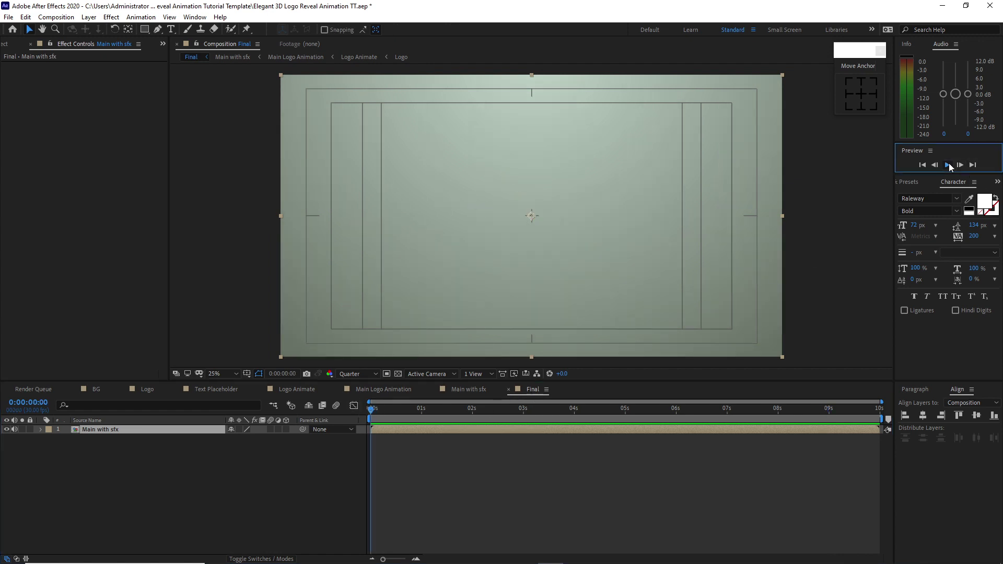